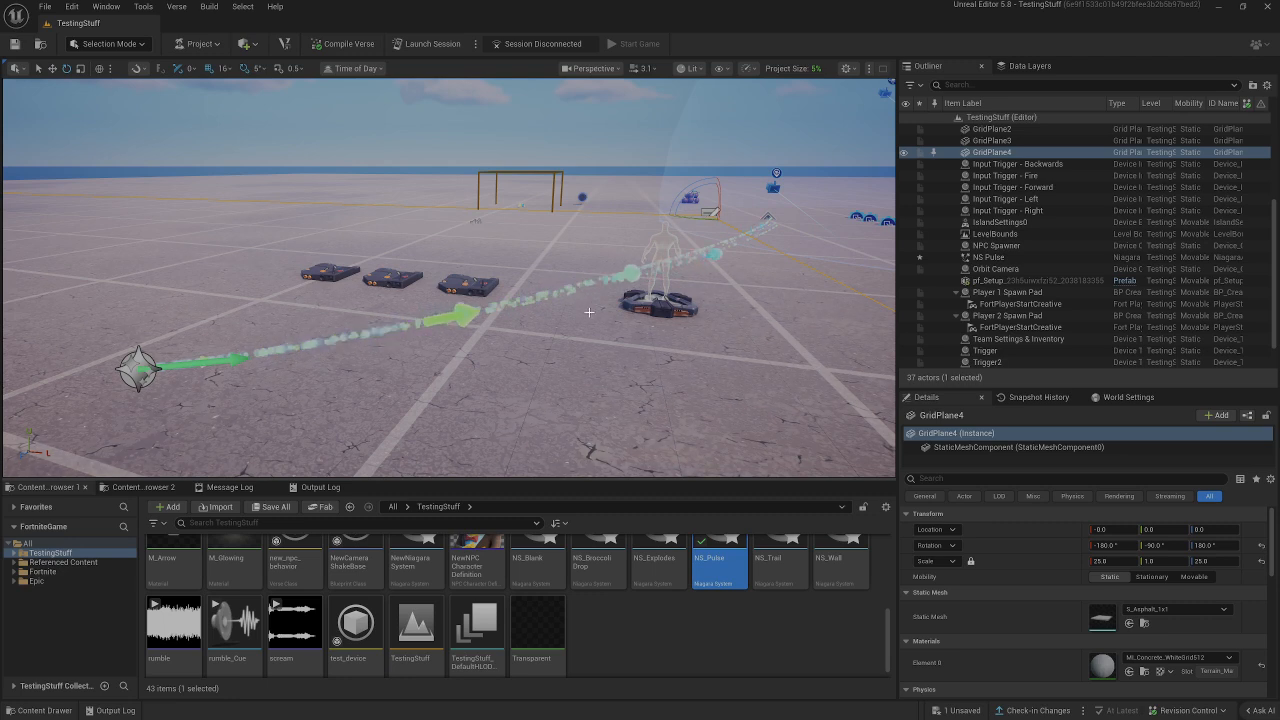
# Select the NS Pulse effect in the level and examine its Active and Target user parameters
pyautogui.moveTo(587, 307)
pyautogui.mouseDown(button='right')
pyautogui.moveTo(600, 301)
pyautogui.moveTo(588, 288)
pyautogui.moveTo(603, 288)
pyautogui.moveTo(564, 304)
pyautogui.mouseUp(button='right')
pyautogui.press('w')
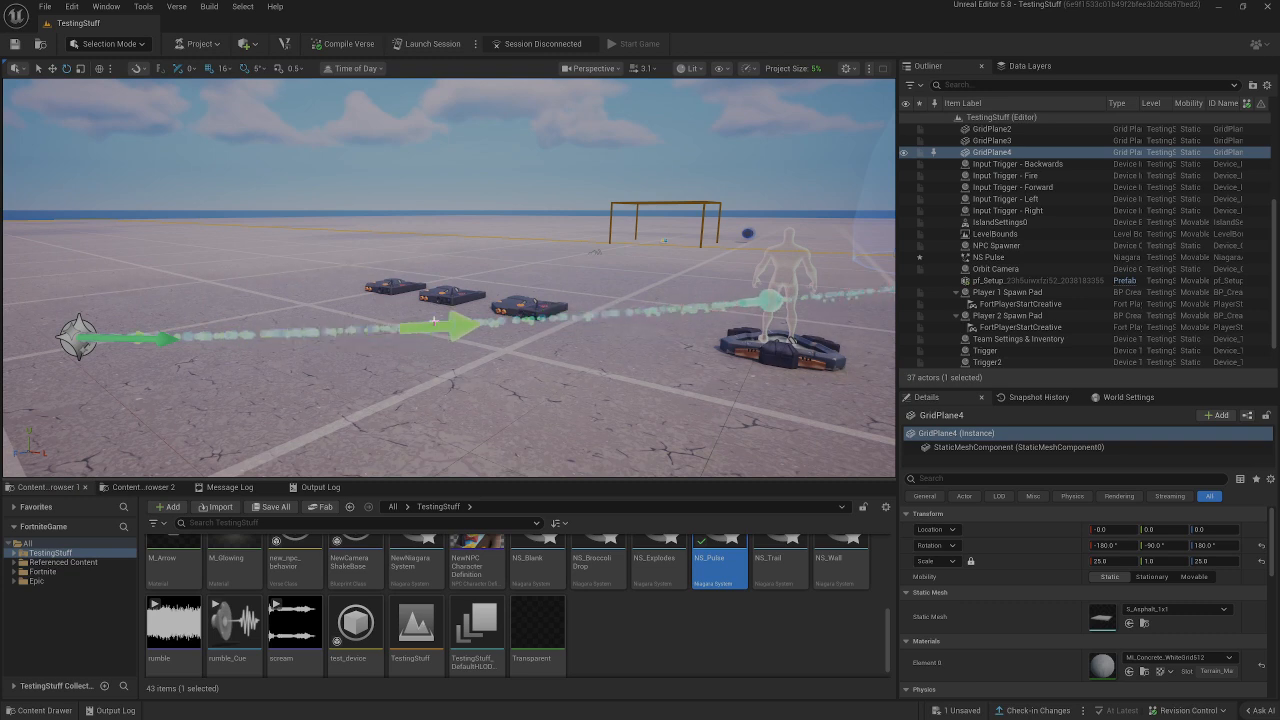
pyautogui.click(104, 343)
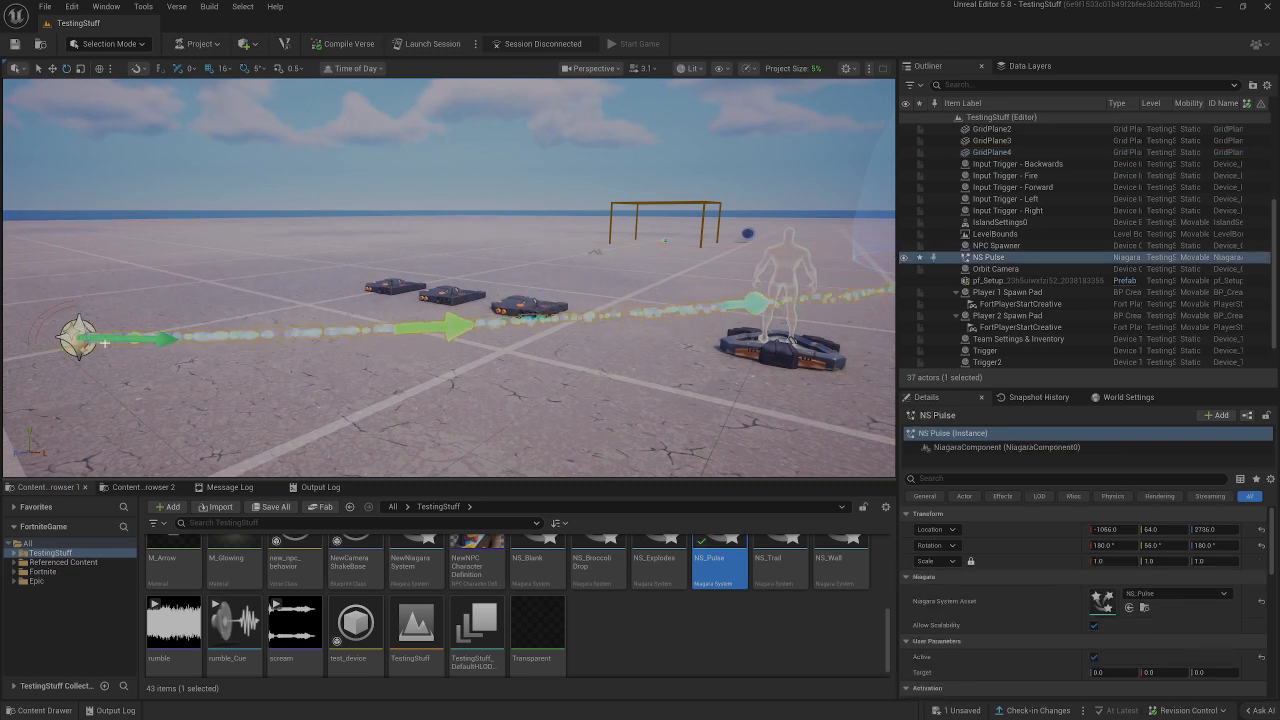
pyautogui.scroll(-3, 1035, 612)
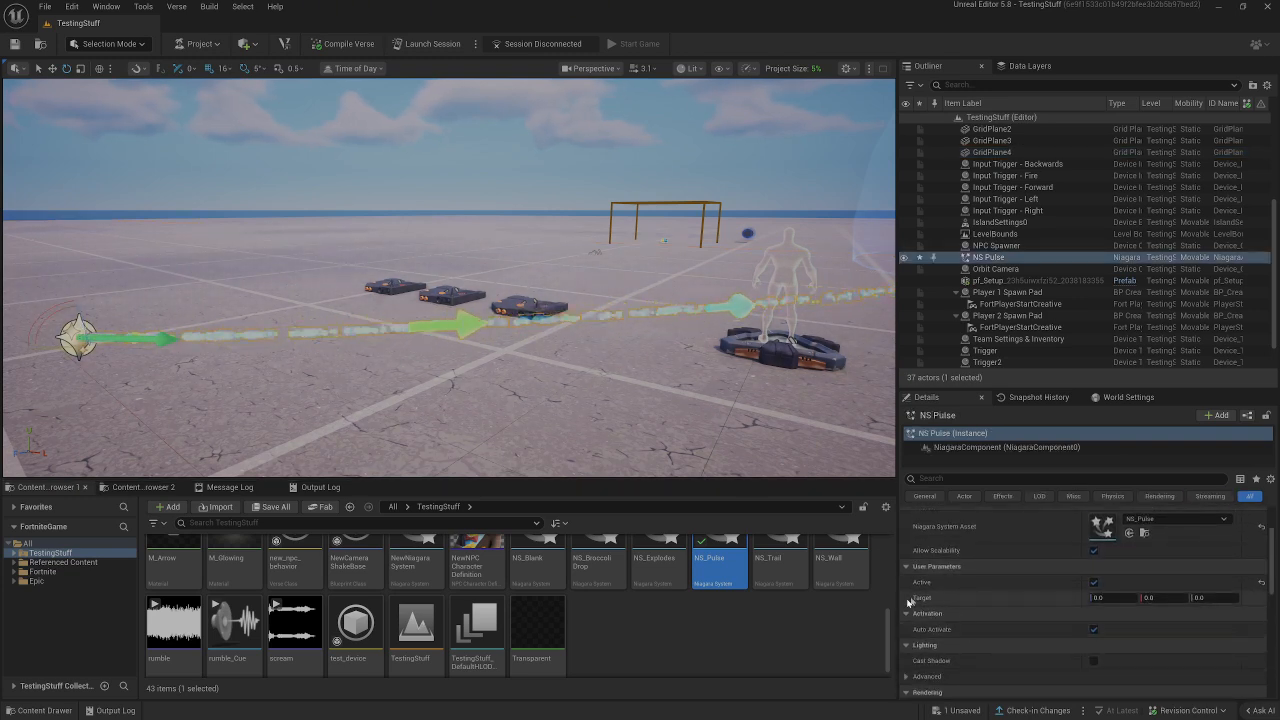
pyautogui.click(1094, 583)
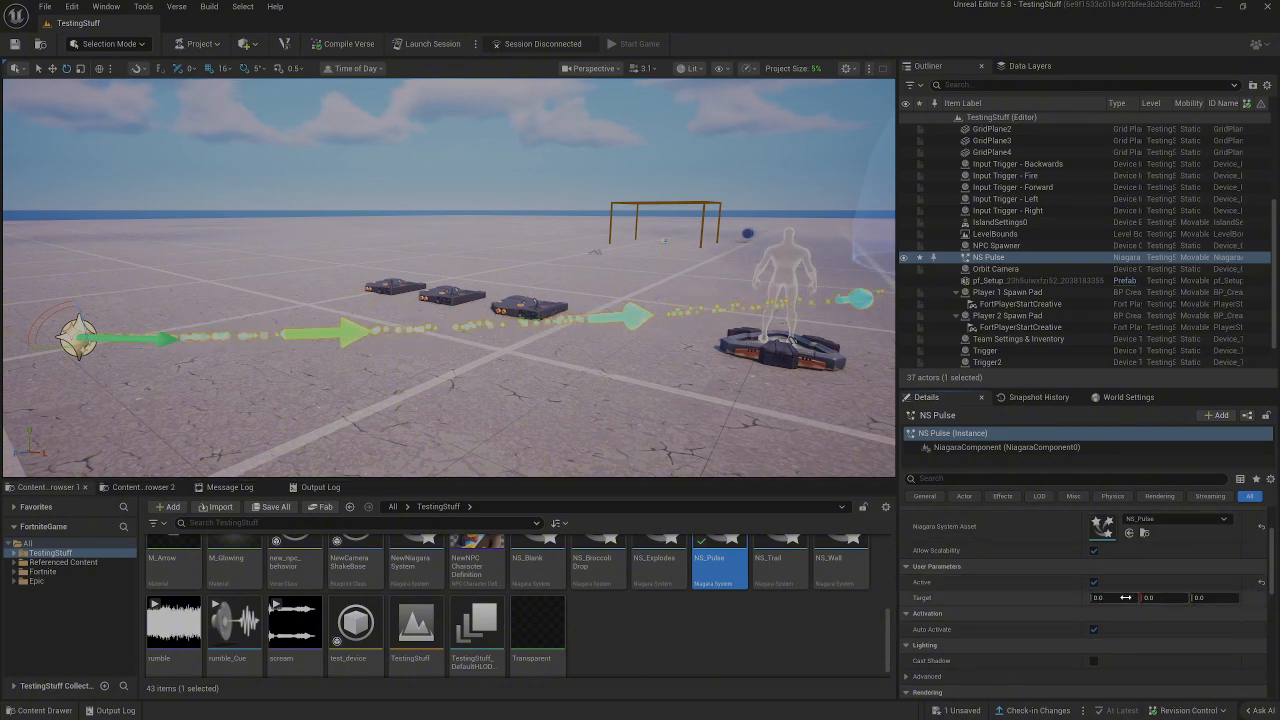
# Try raising the third Target value of NS Pulse to about 6011 and reset it to 0
pyautogui.moveTo(800, 432); pyautogui.dragTo(872, 436, button='right')
pyautogui.press('s')
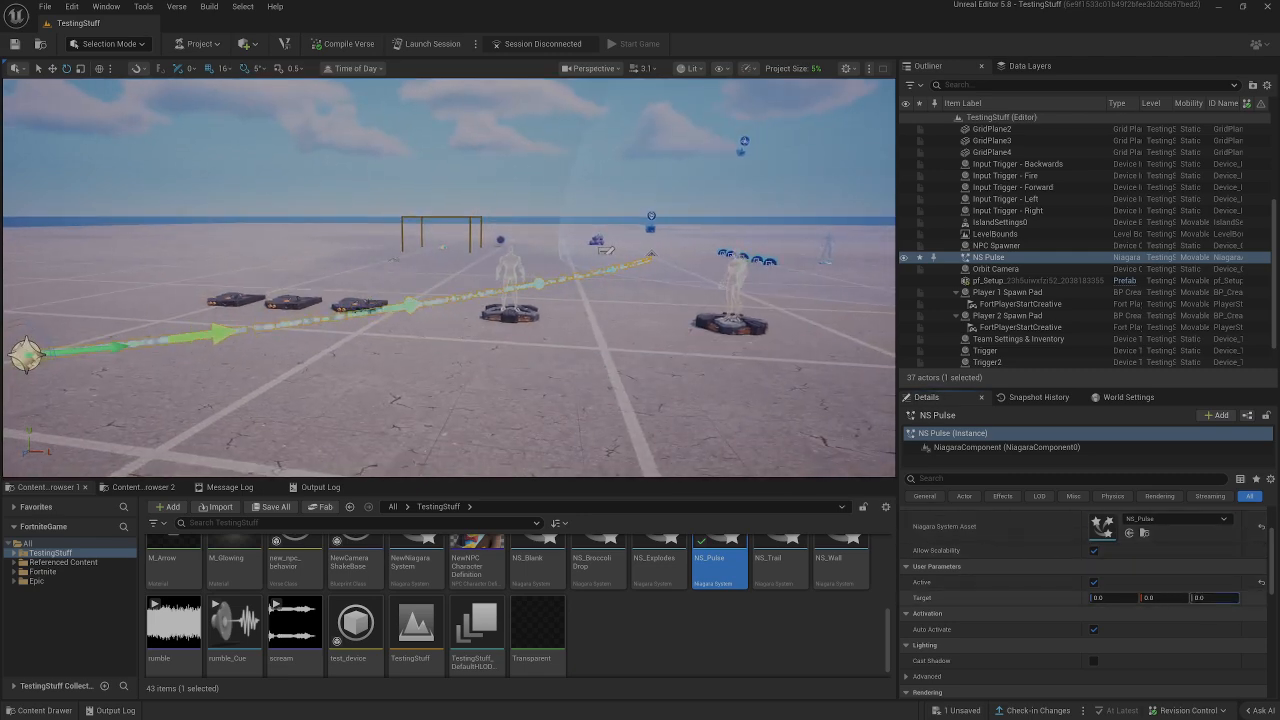
pyautogui.moveTo(1212, 597)
pyautogui.mouseDown()
pyautogui.moveTo(1240, 597)
pyautogui.moveTo(1217, 596)
pyautogui.mouseUp()
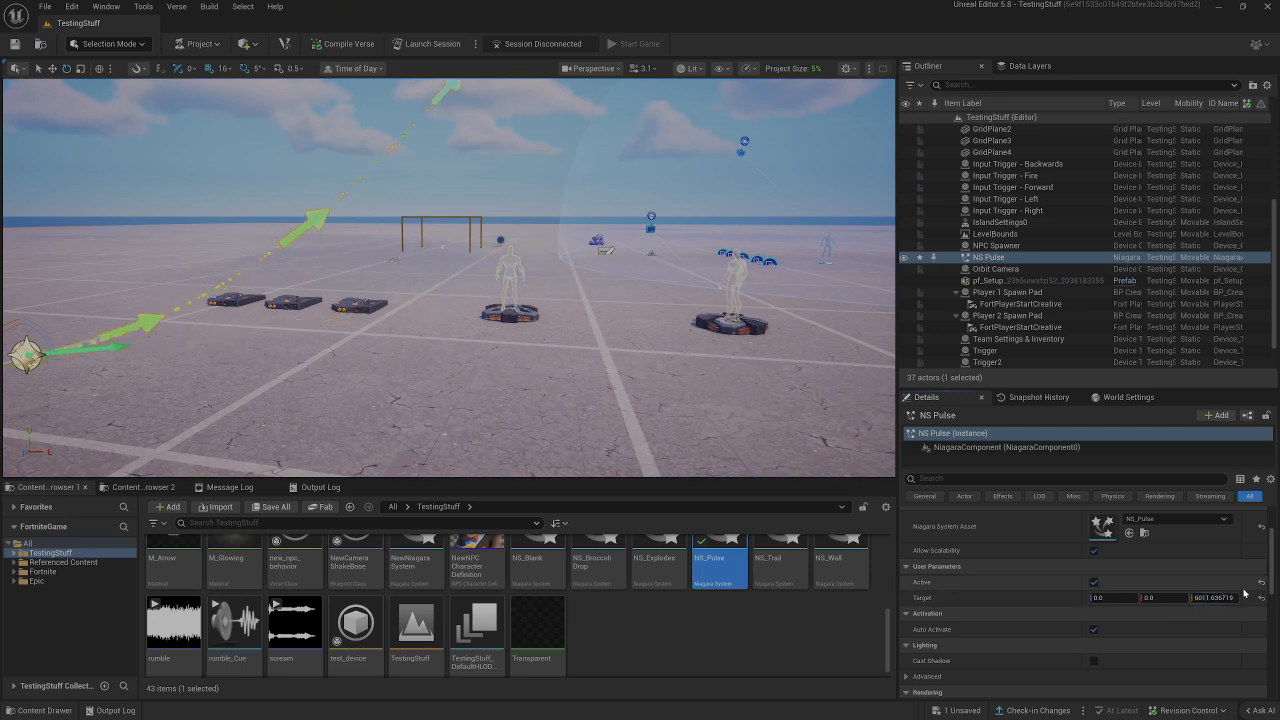
pyautogui.click(1211, 598)
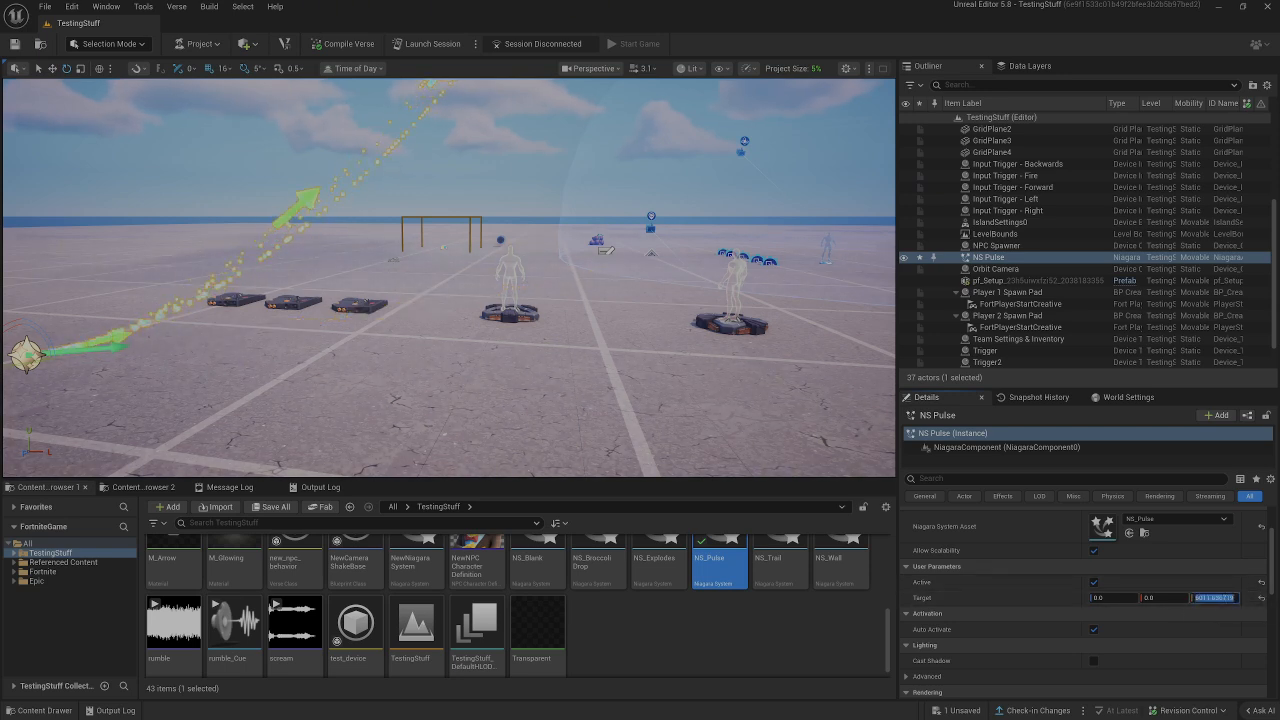
pyautogui.write('0')
pyautogui.press('Return')
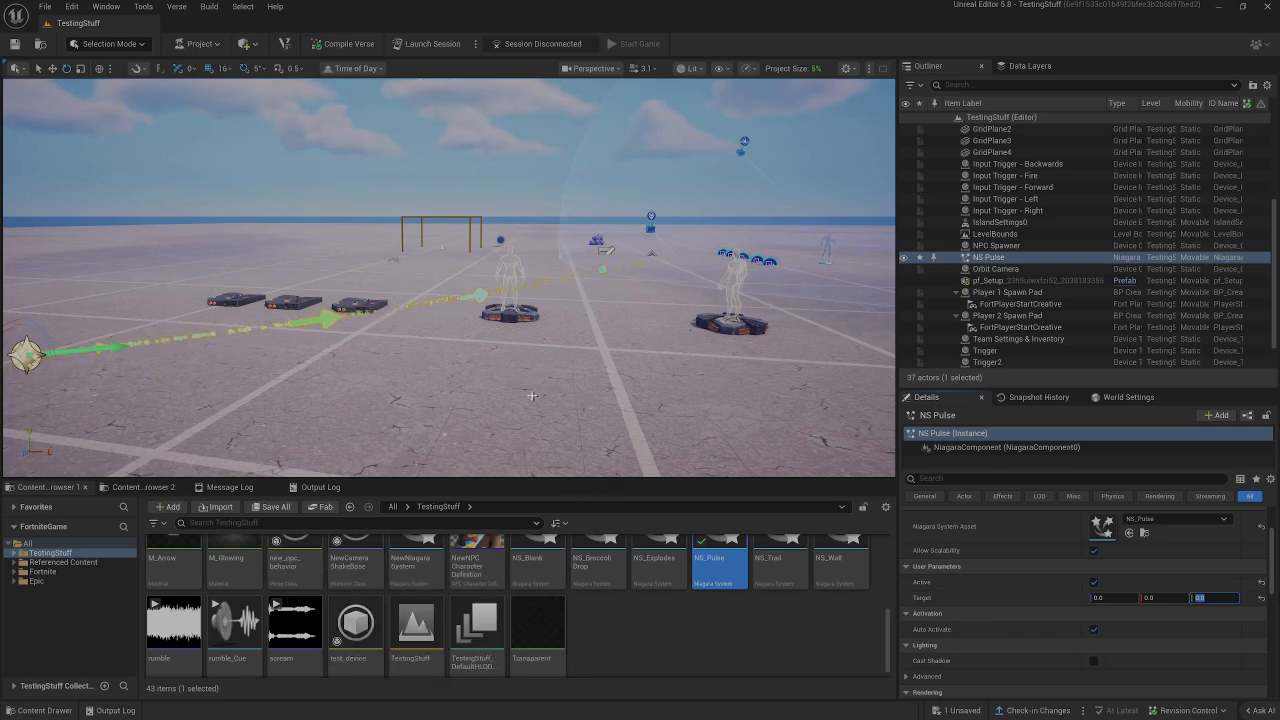
# Open the NS_Pulse Niagara system in a maximized editor and view the available Effect Type options
pyautogui.moveTo(600, 405); pyautogui.dragTo(570, 405, button='right')
pyautogui.press('a')
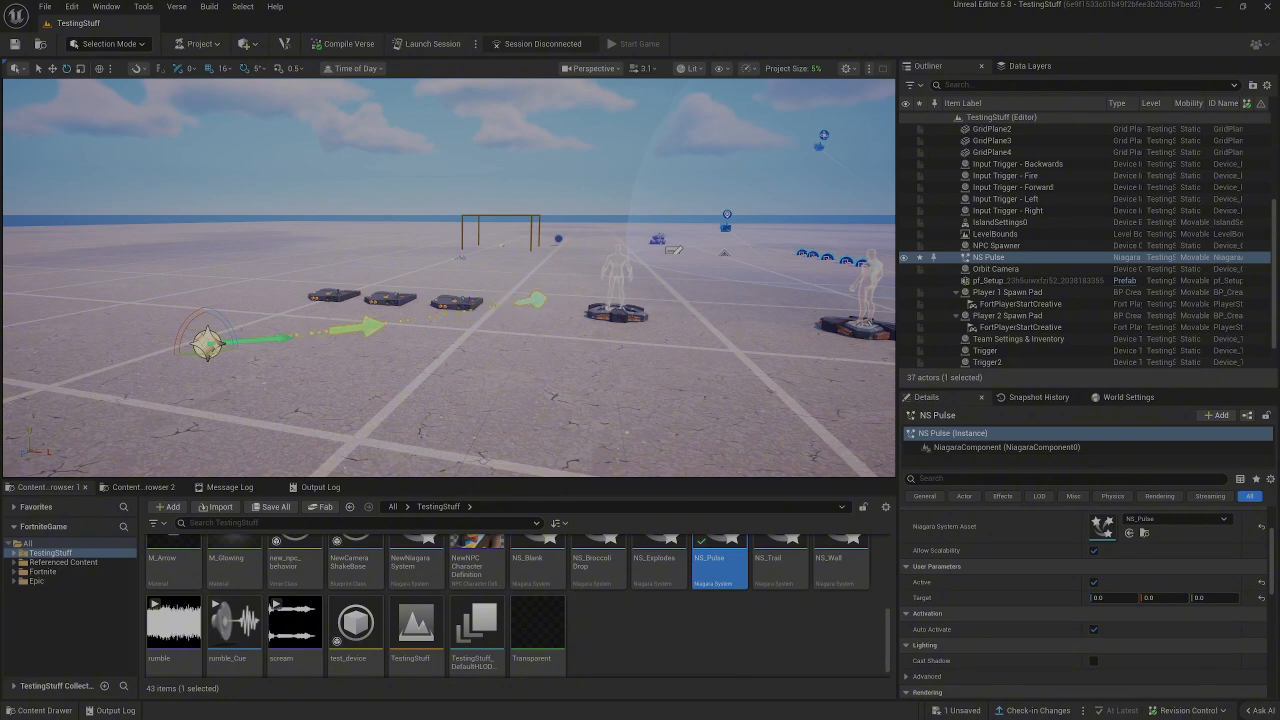
pyautogui.moveTo(0, 108); pyautogui.dragTo(561, 81)
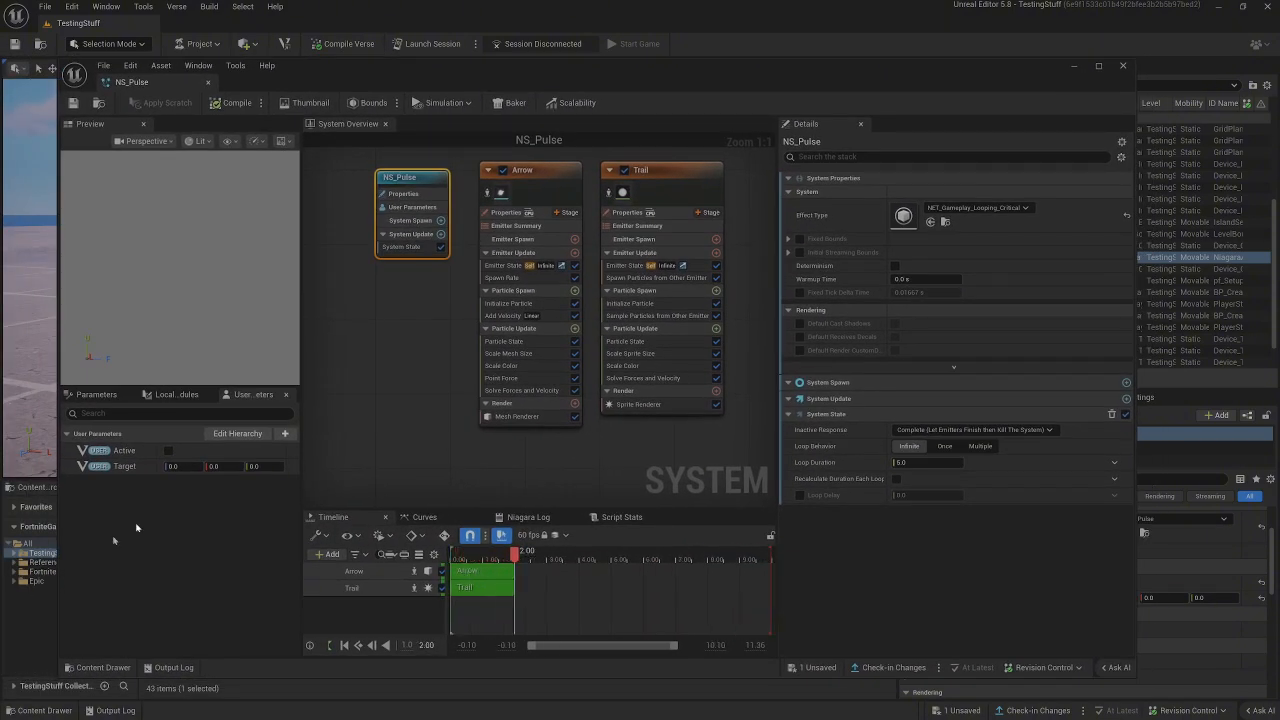
pyautogui.click(1100, 66)
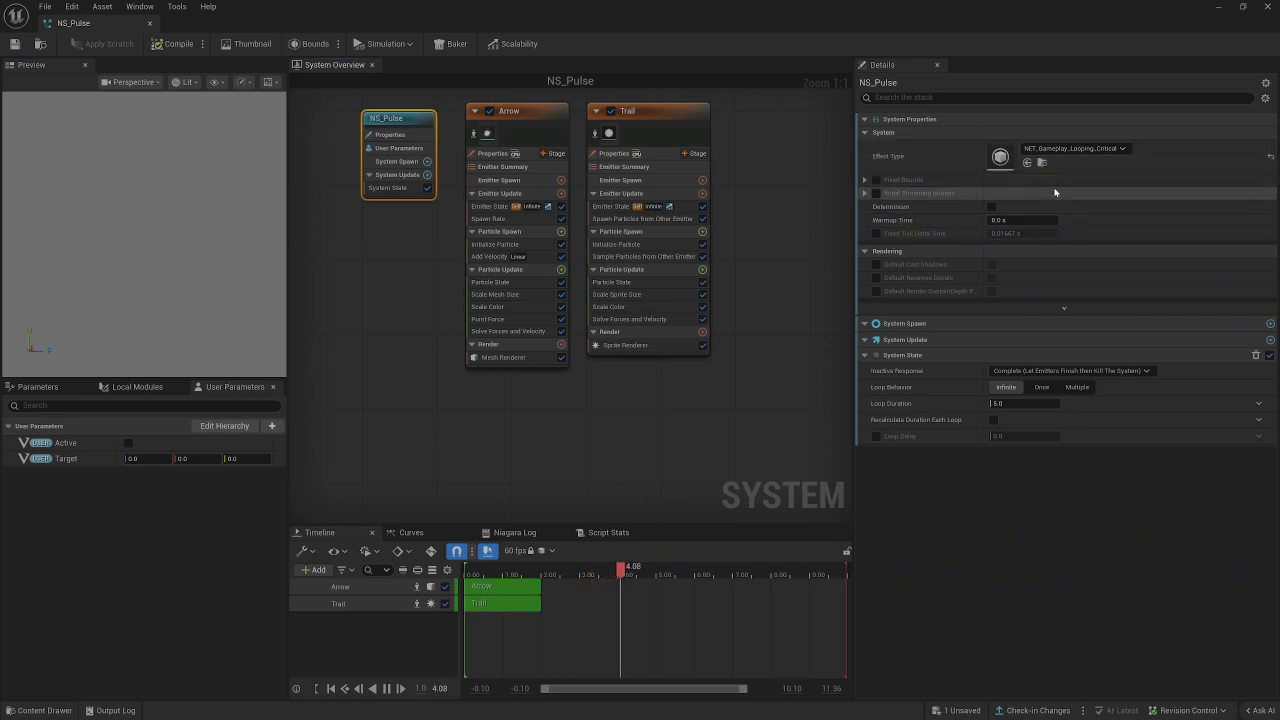
pyautogui.click(1113, 151)
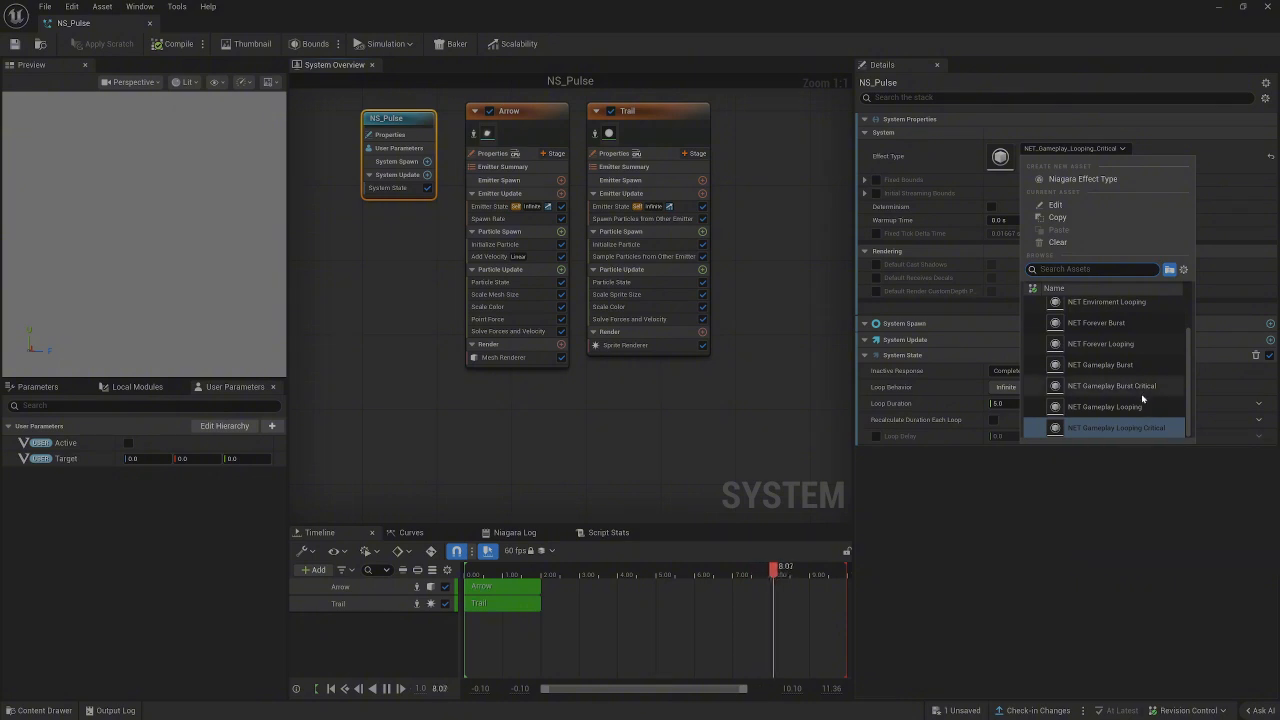
pyautogui.click(1150, 473)
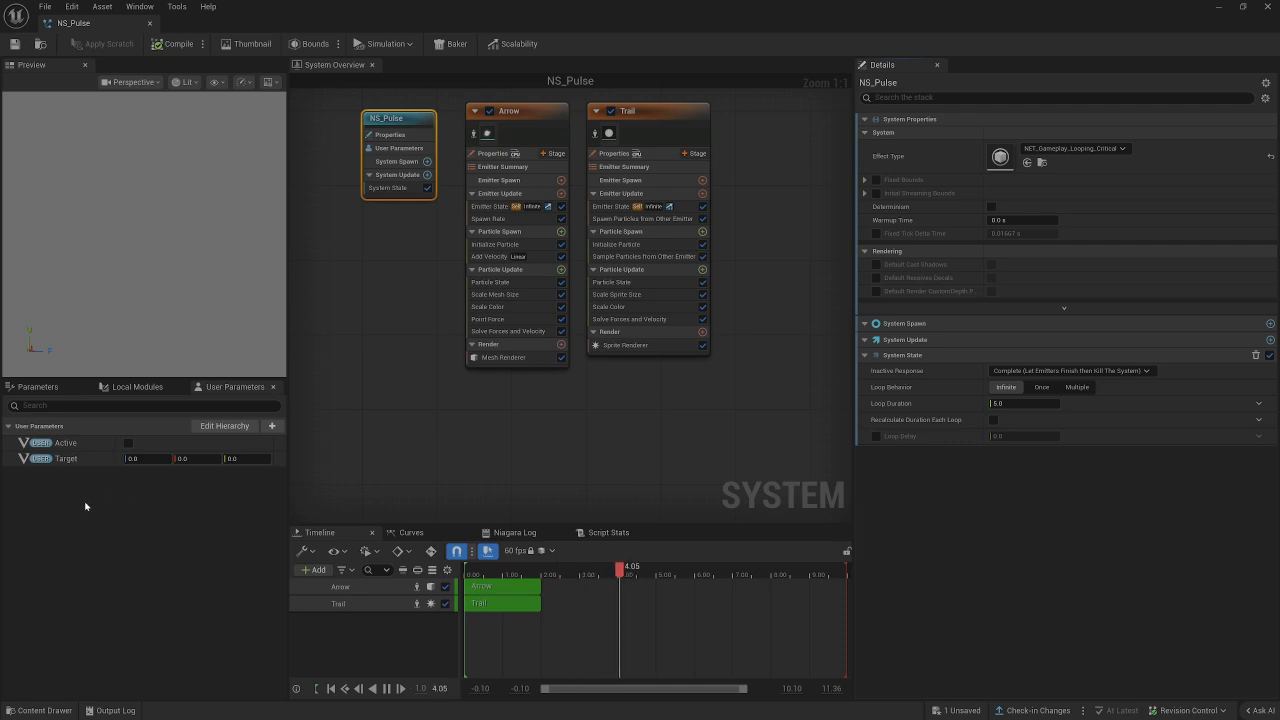
# Add a bool user parameter to NS_Pulse and delete it again
pyautogui.click(272, 426)
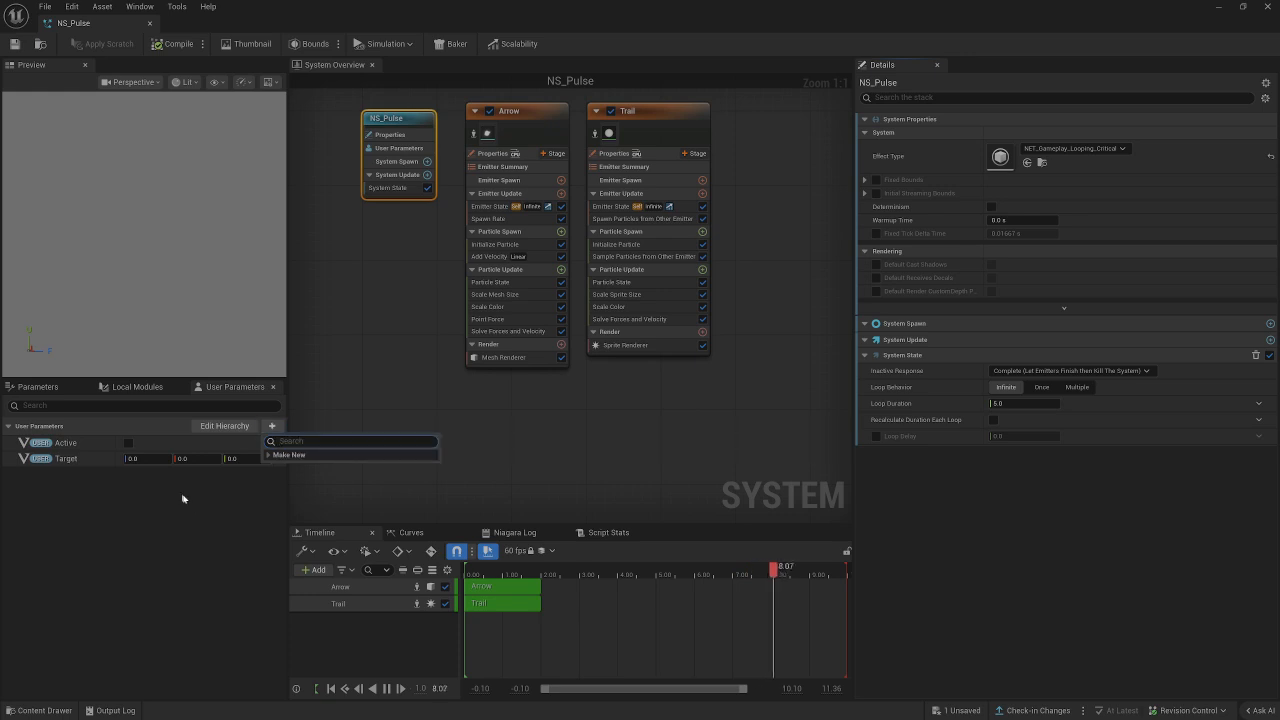
pyautogui.write('bool')
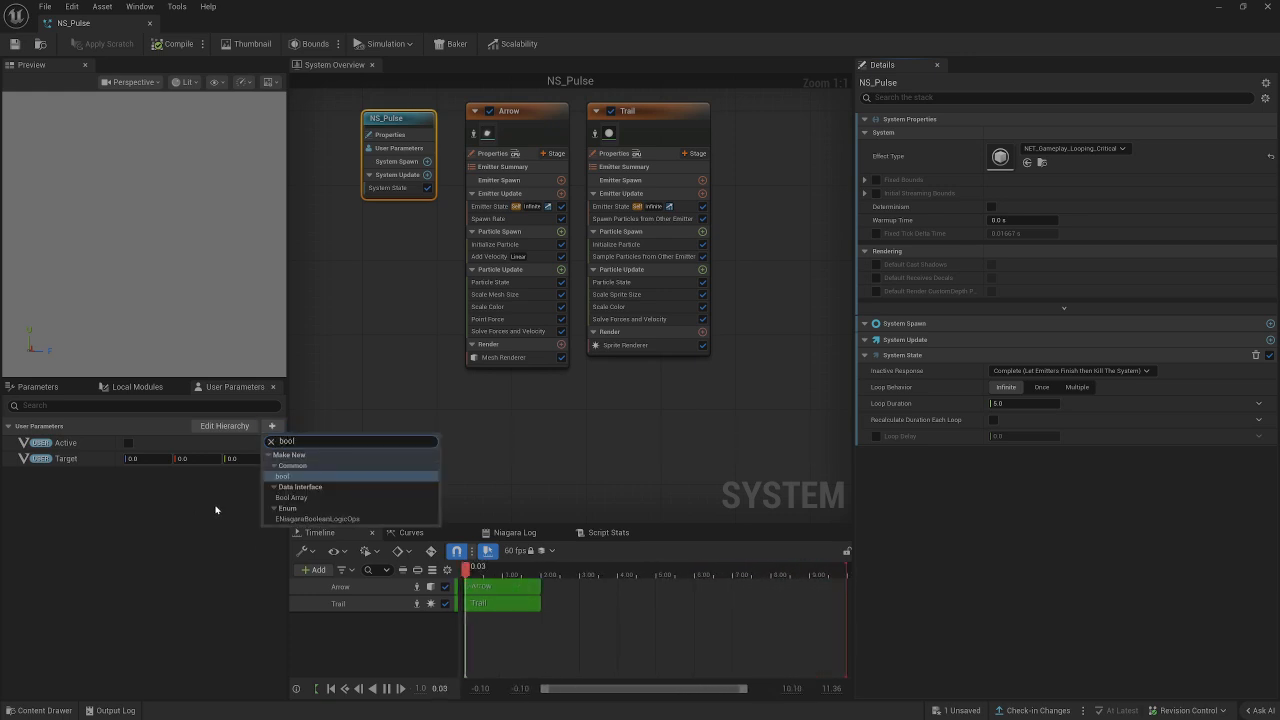
pyautogui.click(283, 477)
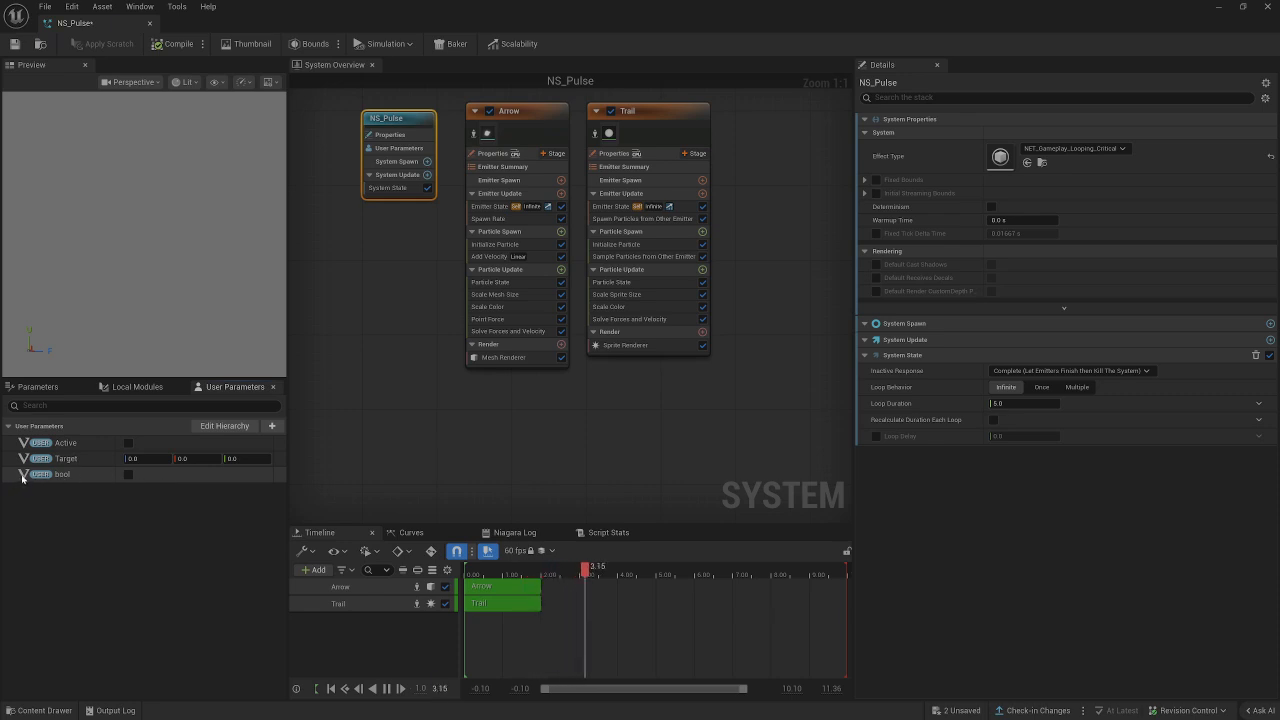
pyautogui.rightClick(168, 482)
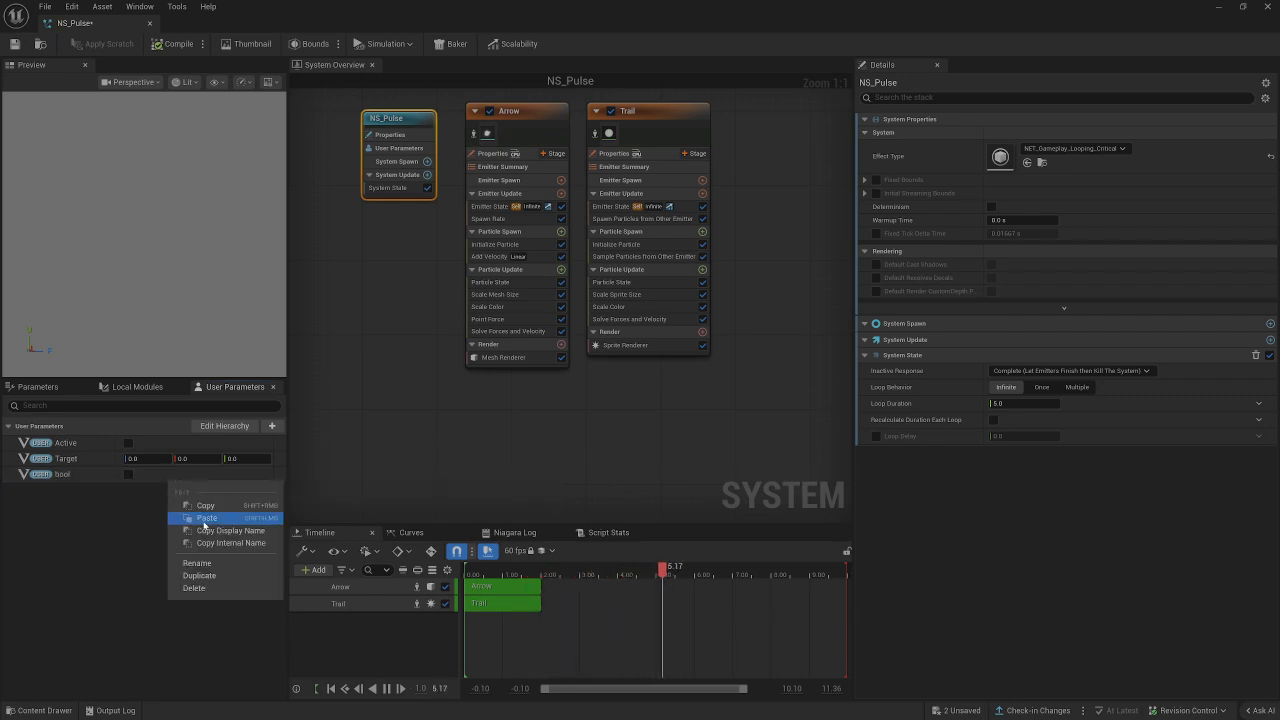
pyautogui.click(212, 588)
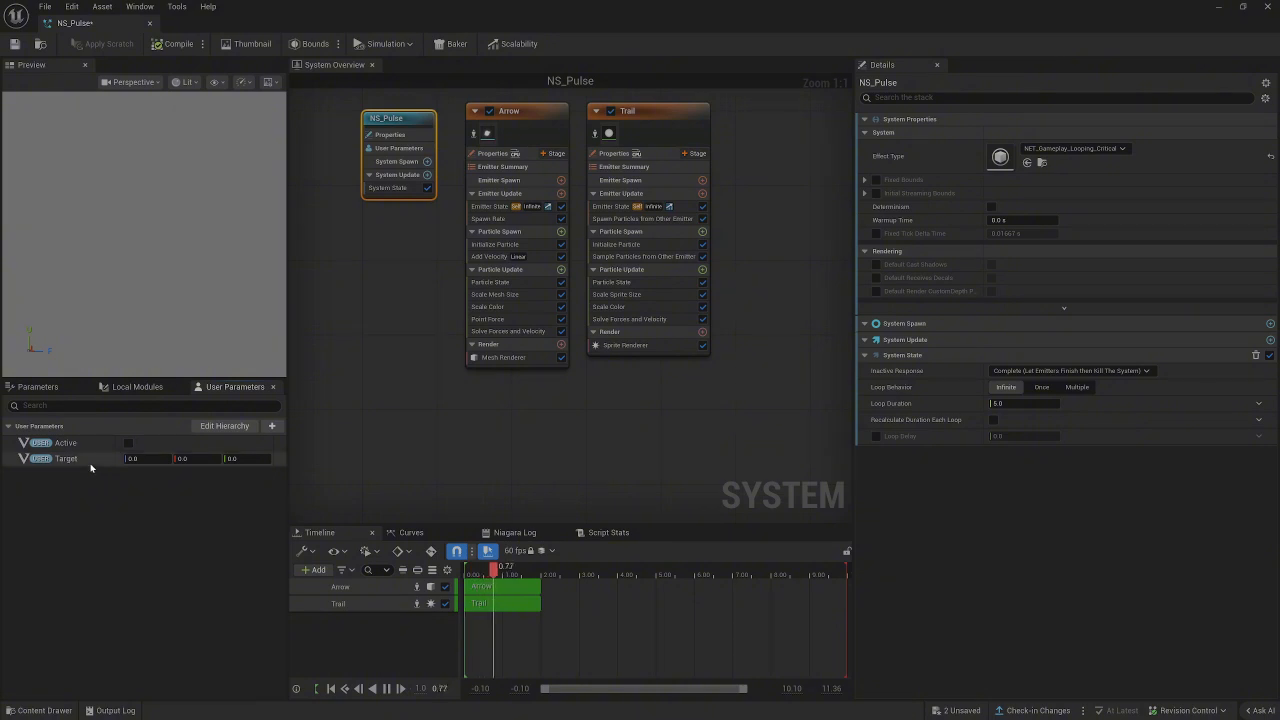
# Add a Vector user parameter to NS_Pulse and delete it again
pyautogui.click(271, 425)
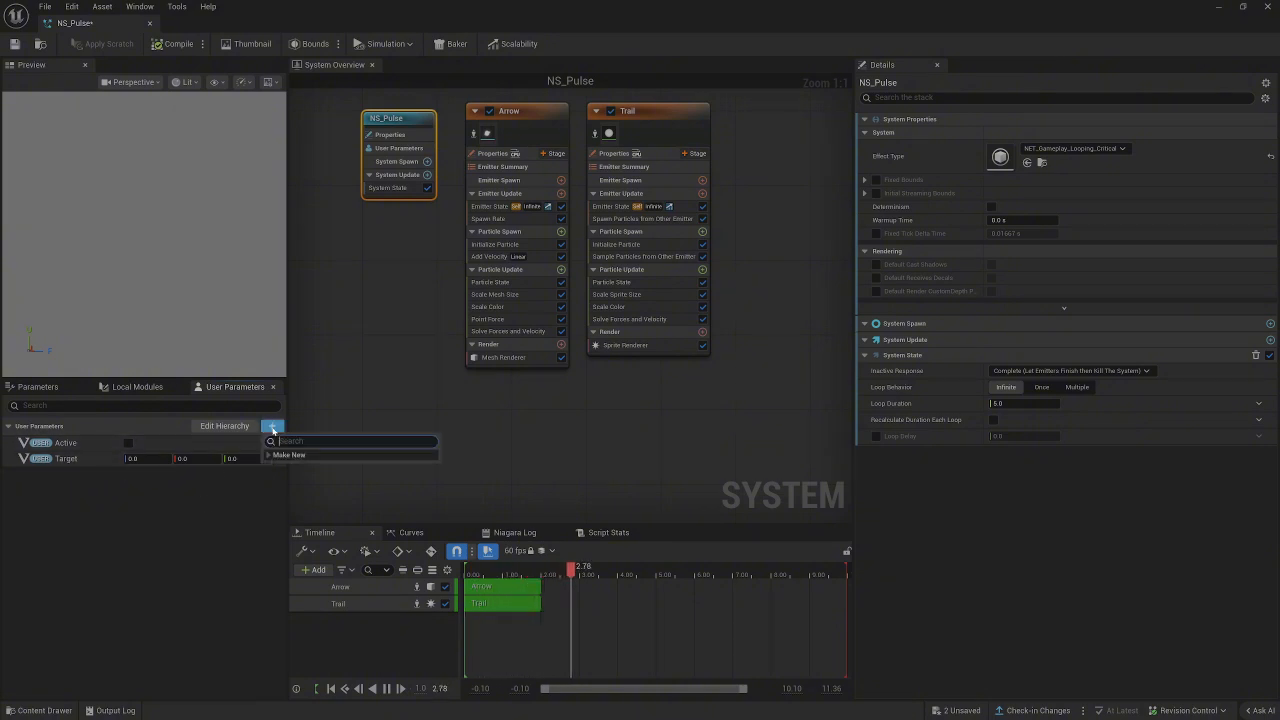
pyautogui.write('vec')
pyautogui.click(303, 477)
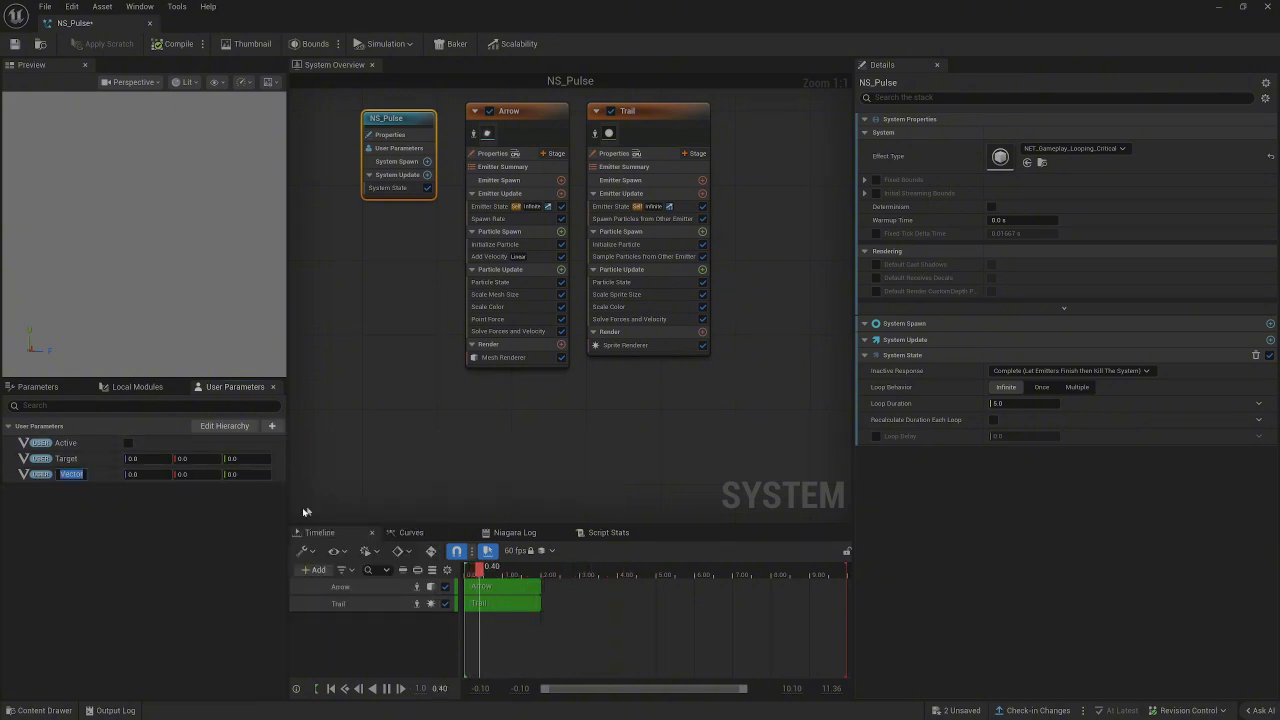
pyautogui.rightClick(100, 480)
pyautogui.click(150, 587)
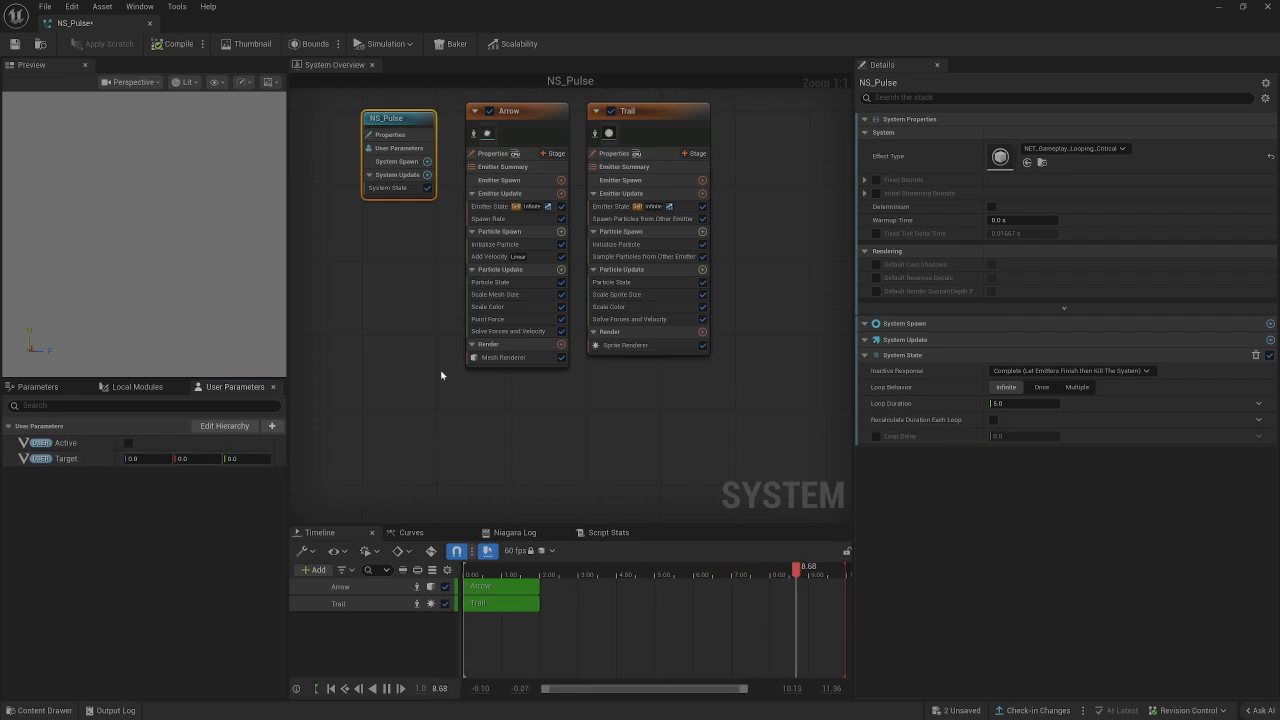
# Enable the Active user parameter and disable the Trail emitter so only the Arrow emitter is previewed
pyautogui.moveTo(443, 371); pyautogui.dragTo(497, 437, button='right')
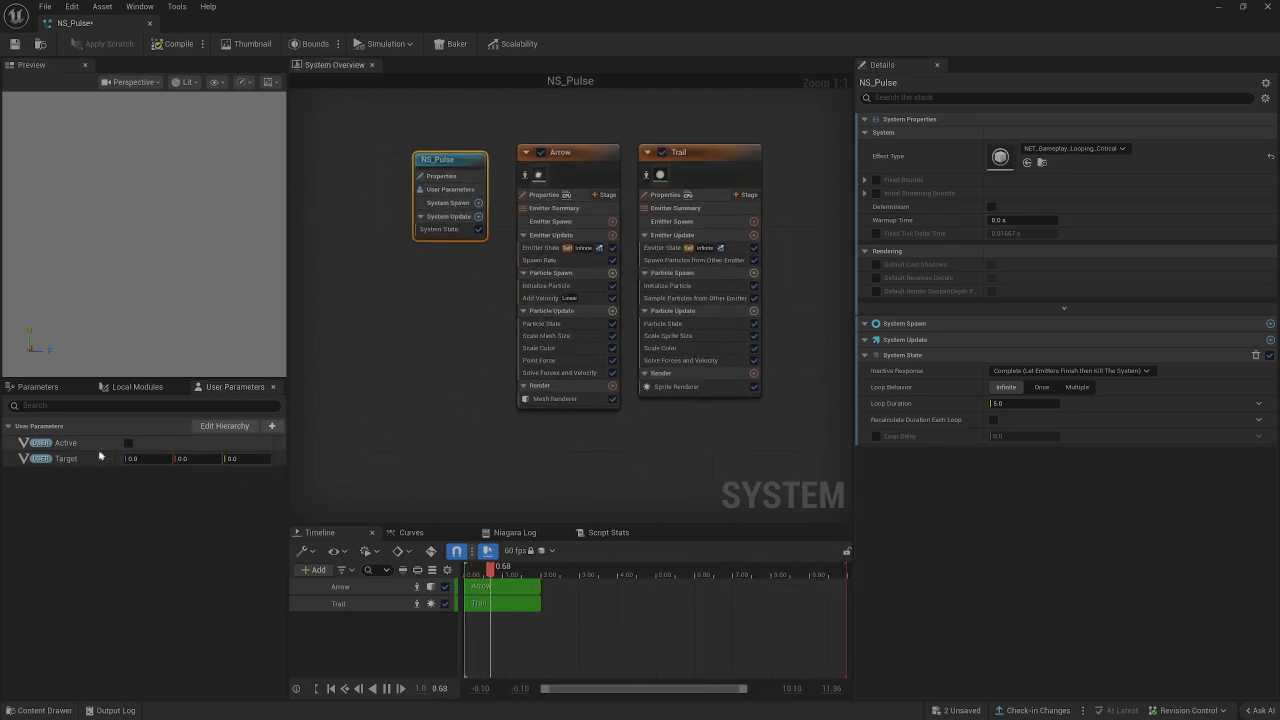
pyautogui.click(128, 443)
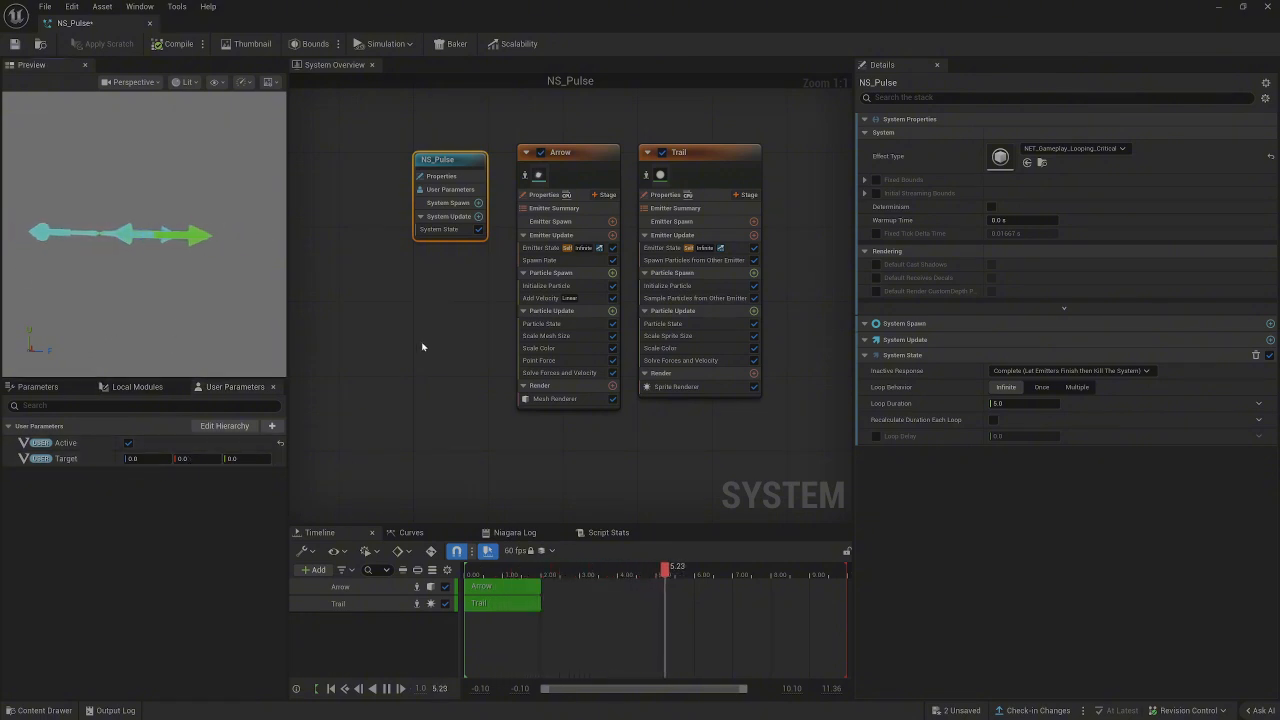
pyautogui.click(576, 155)
pyautogui.click(661, 153)
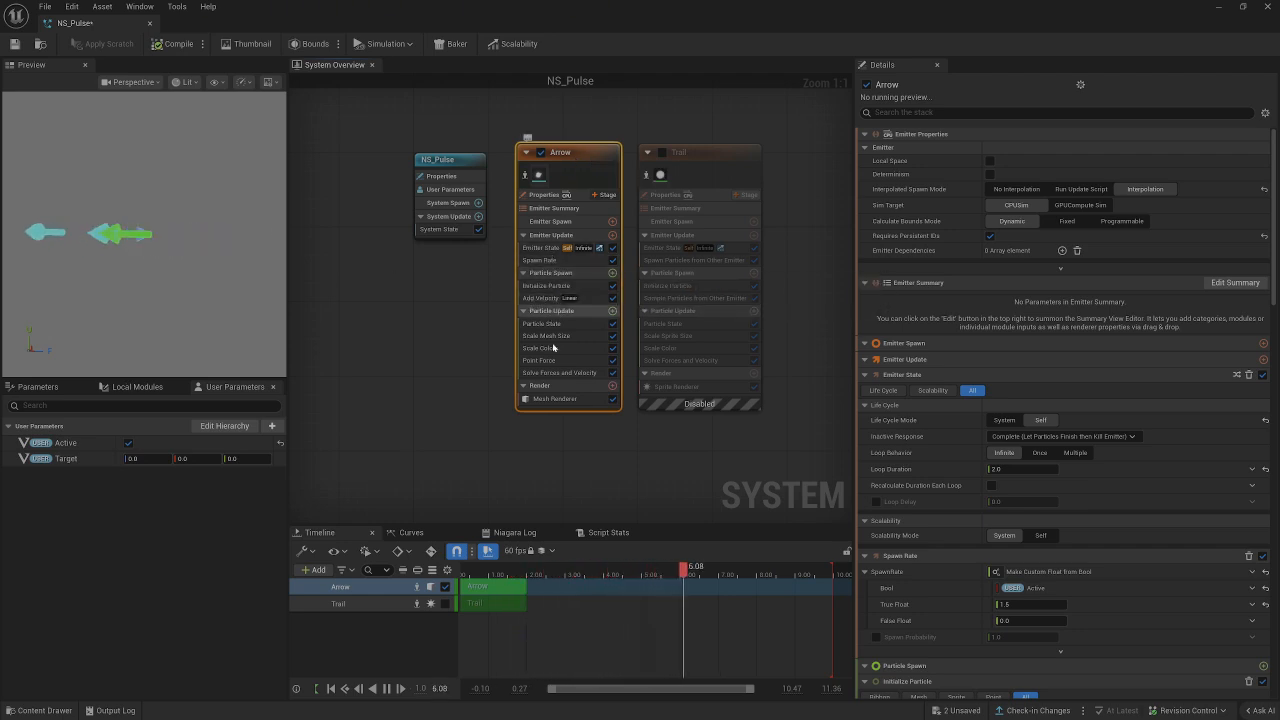
# Try the Default facing mode on the Arrow emitter's Mesh Renderer and set it back to Velocity
pyautogui.click(558, 399)
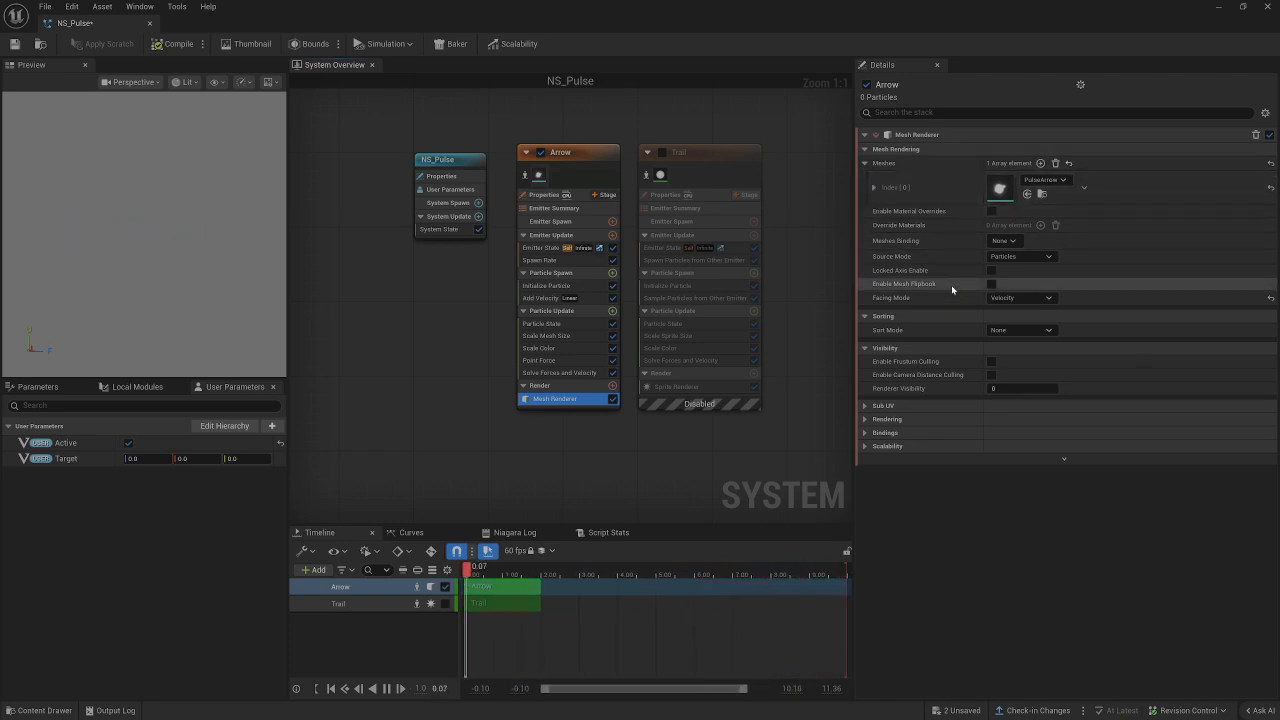
pyautogui.click(891, 302)
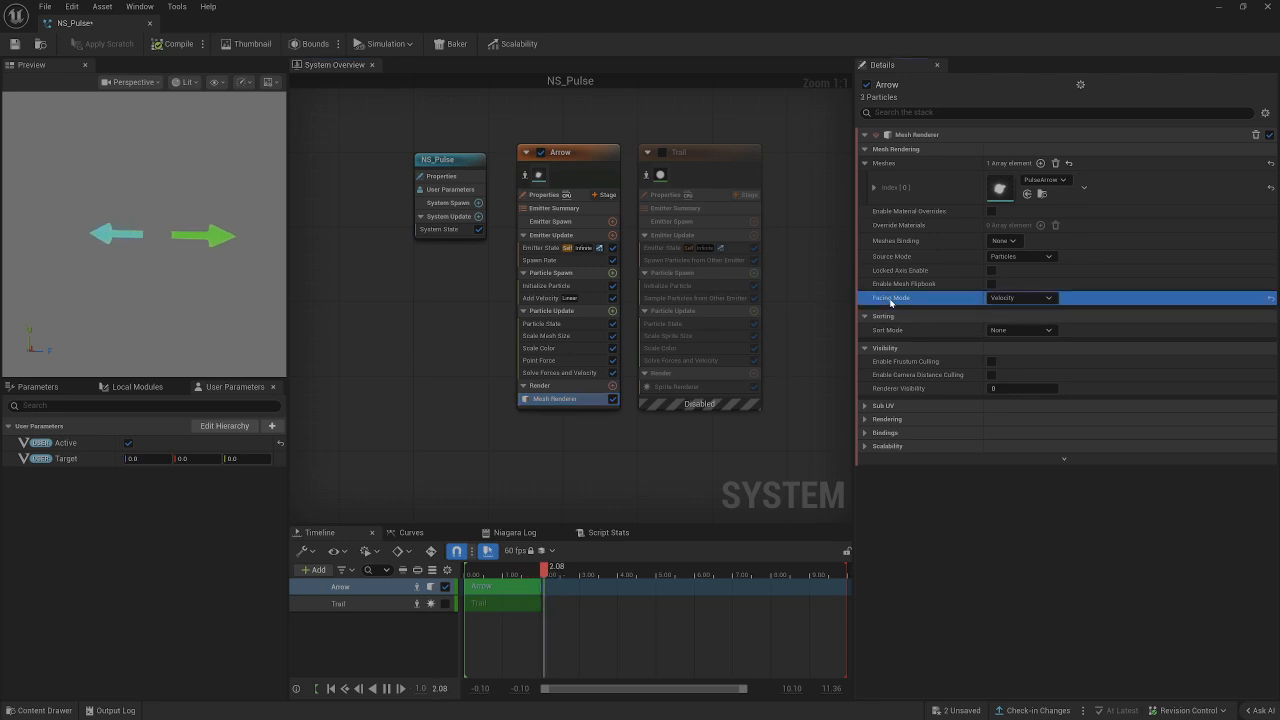
pyautogui.click(1020, 300)
pyautogui.click(1005, 309)
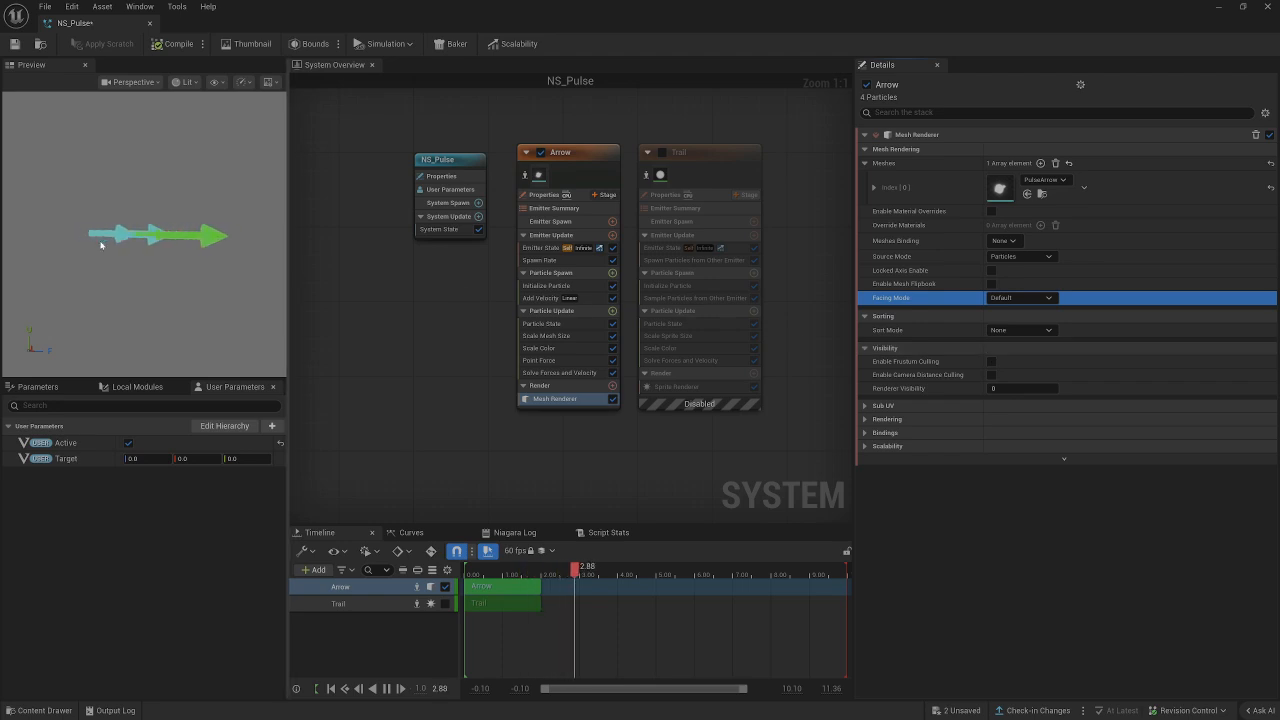
pyautogui.click(1022, 299)
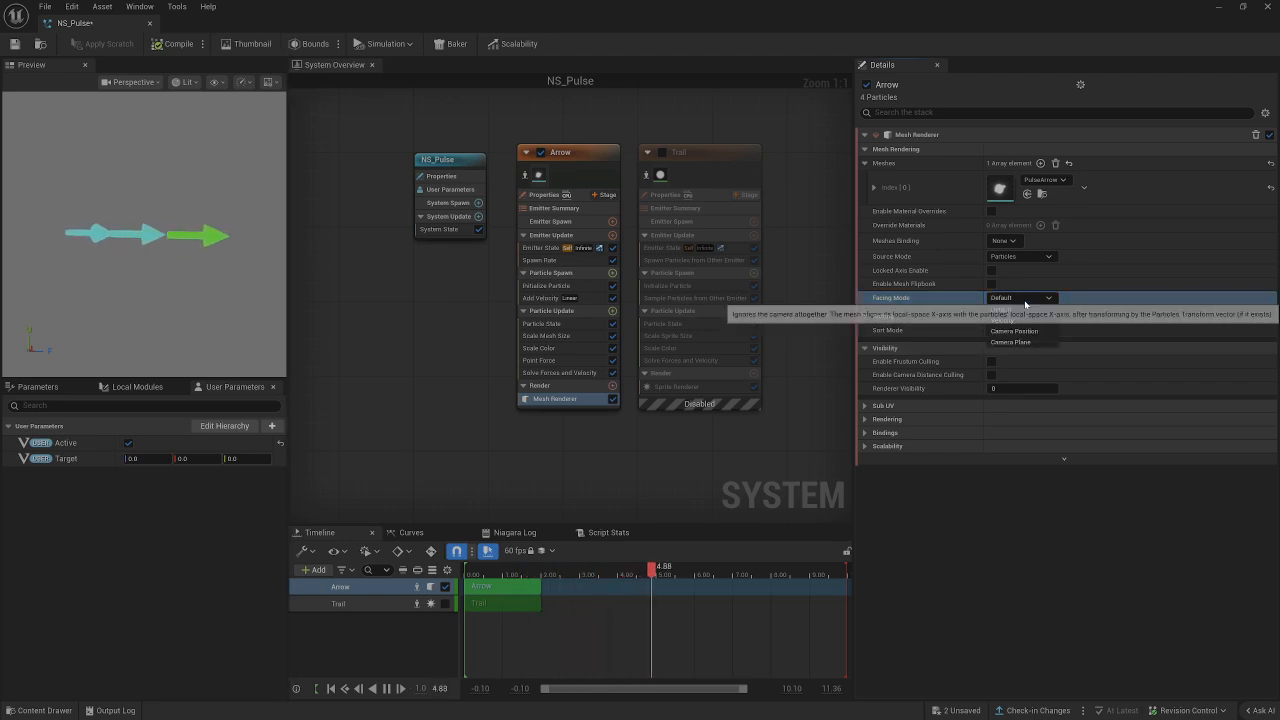
pyautogui.click(1030, 320)
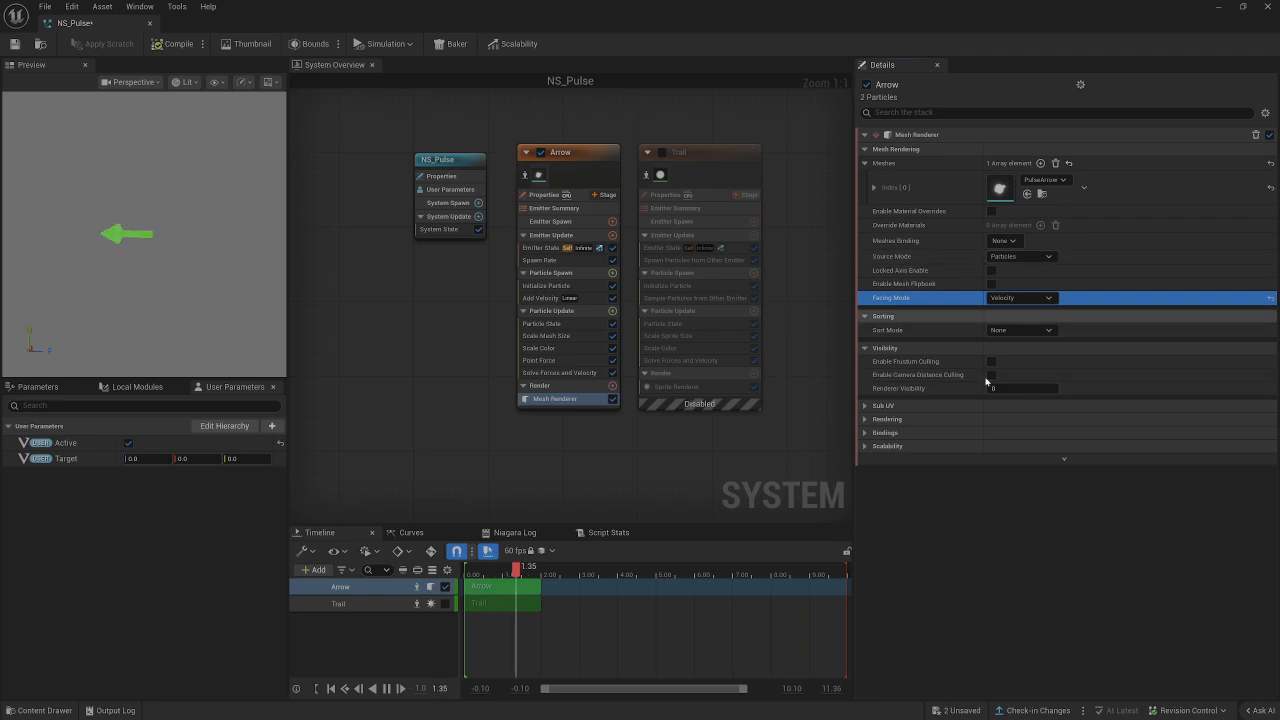
# Add another Spawn Rate module to the Arrow emitter's Emitter Update and drive its rate with Make Custom Float from Bool
pyautogui.click(567, 263)
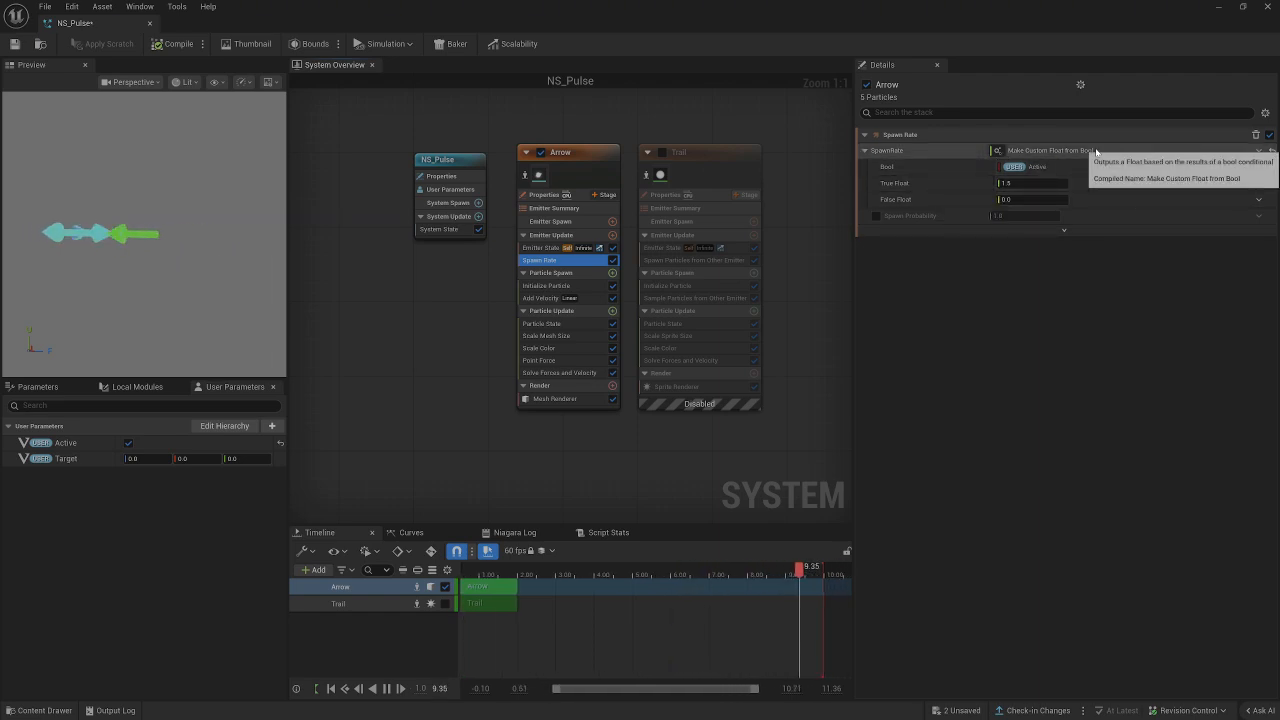
pyautogui.click(613, 235)
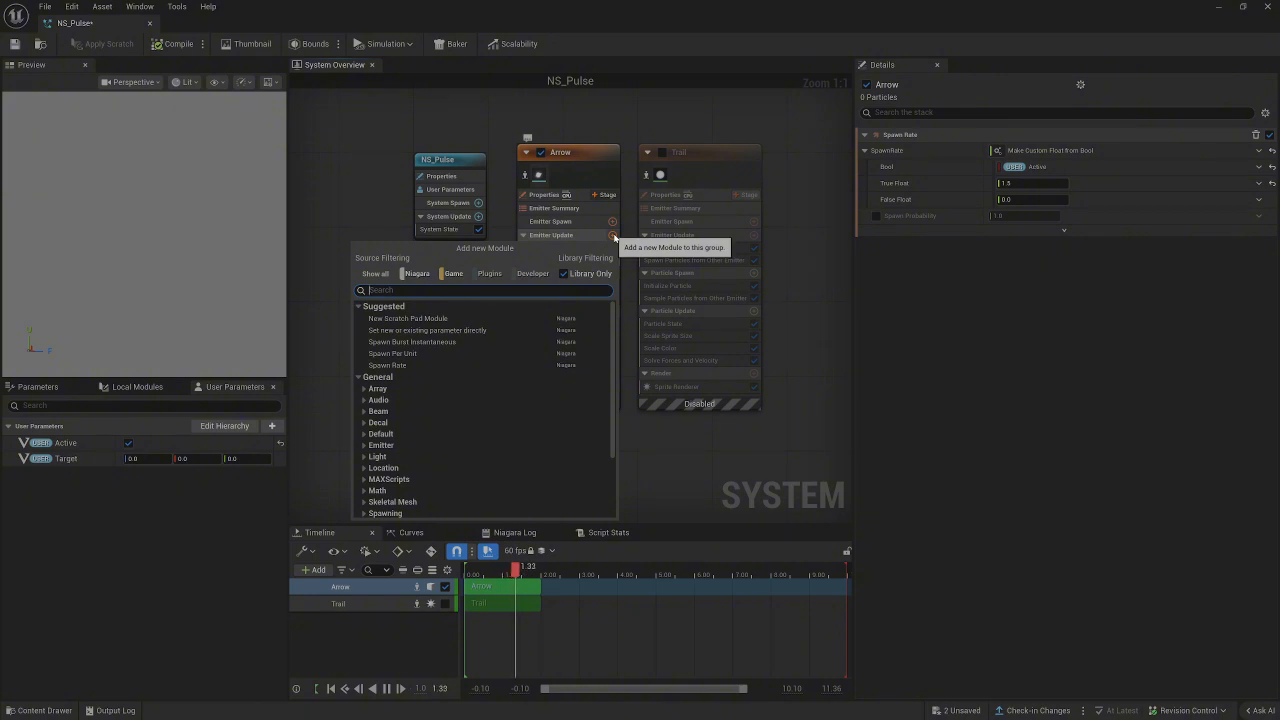
pyautogui.write('spa')
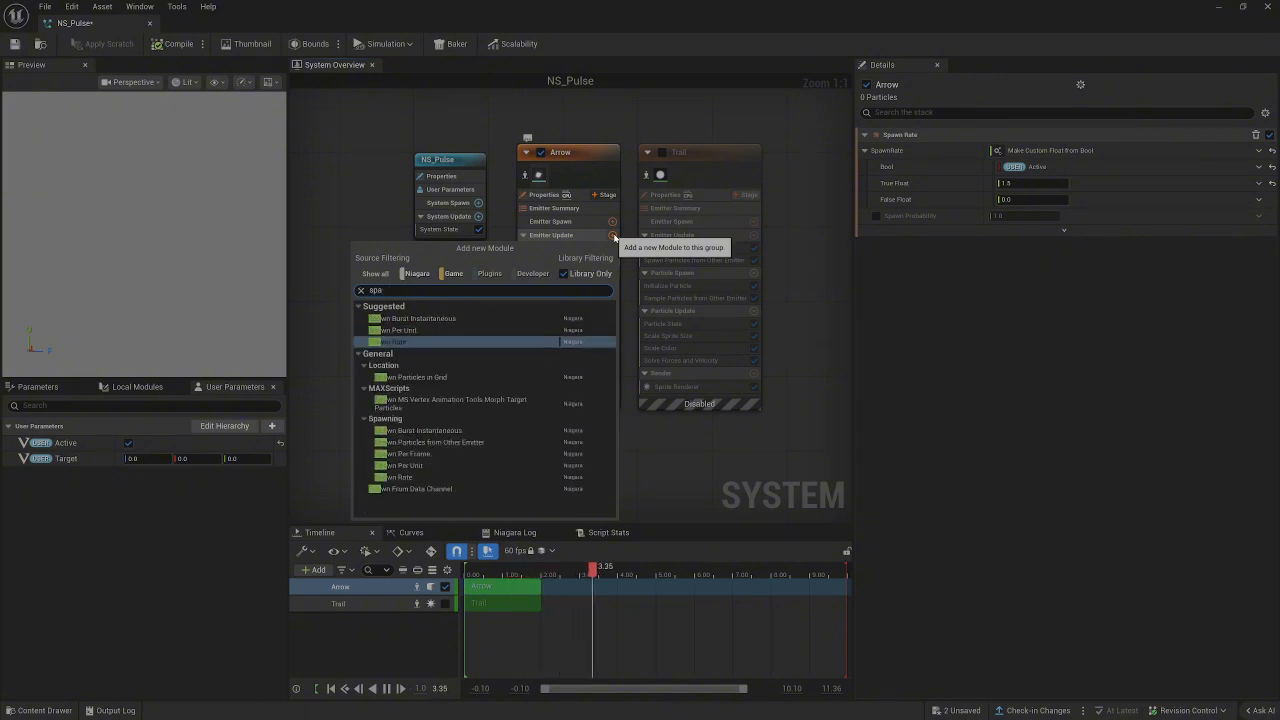
pyautogui.click(482, 341)
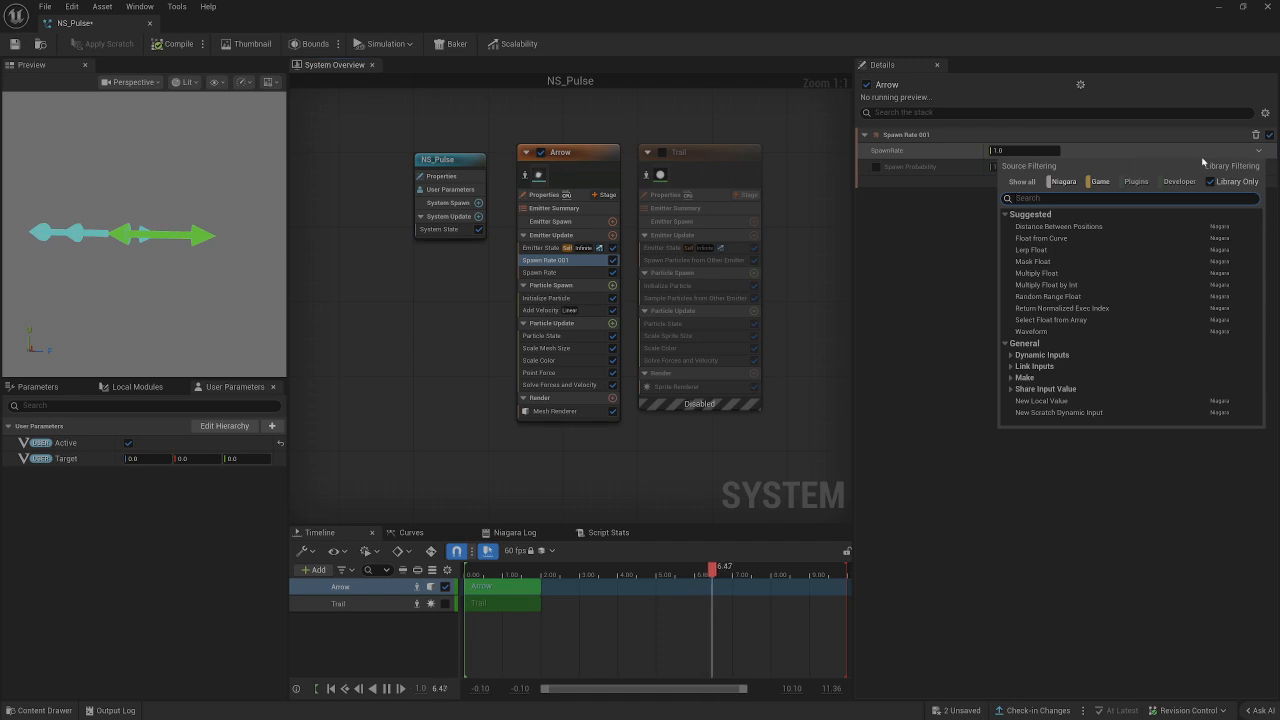
pyautogui.write('make')
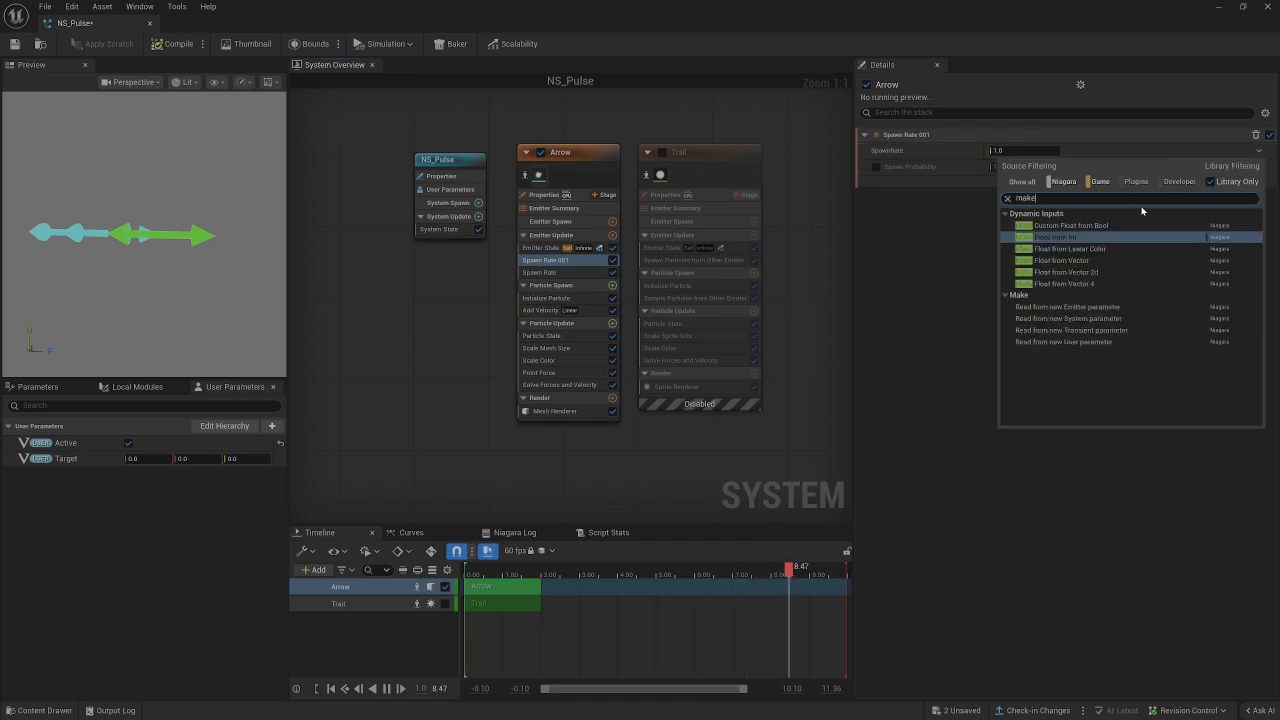
pyautogui.click(1060, 226)
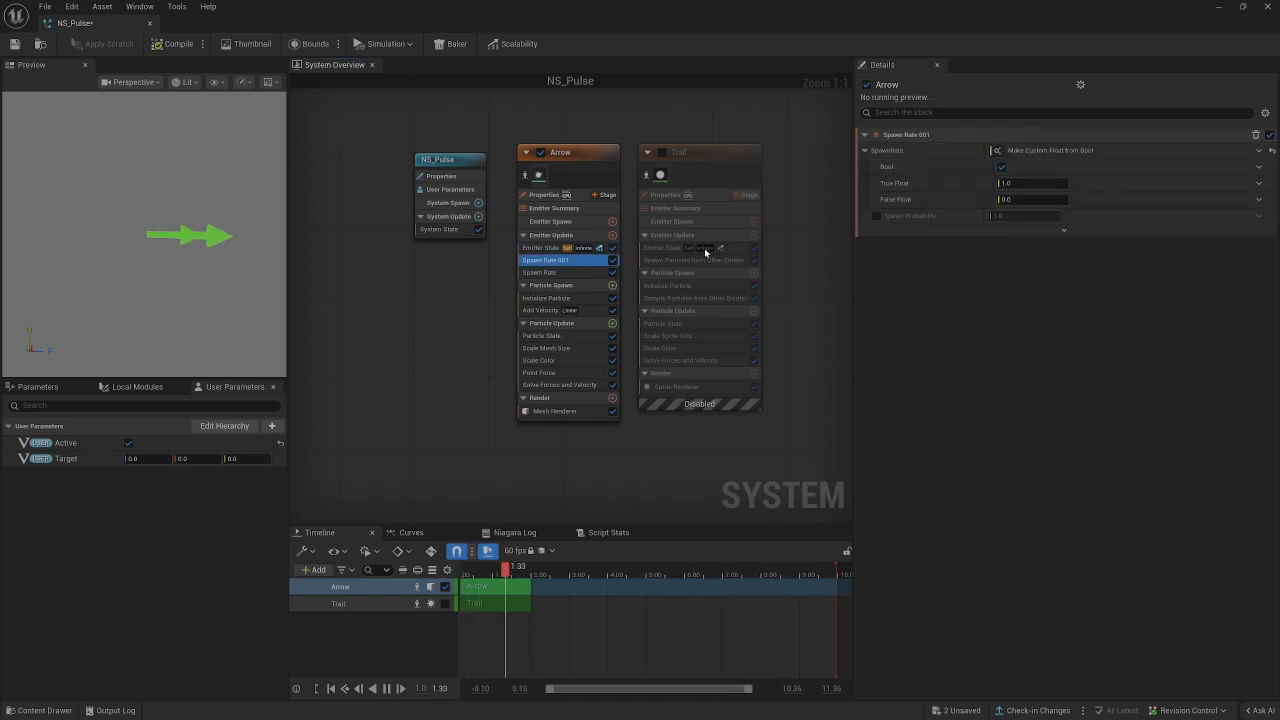
# Link the Active user parameter to the Bool input of the Arrow emitter's extra Spawn Rate module and delete that module again
pyautogui.moveTo(86, 442); pyautogui.dragTo(1030, 172)
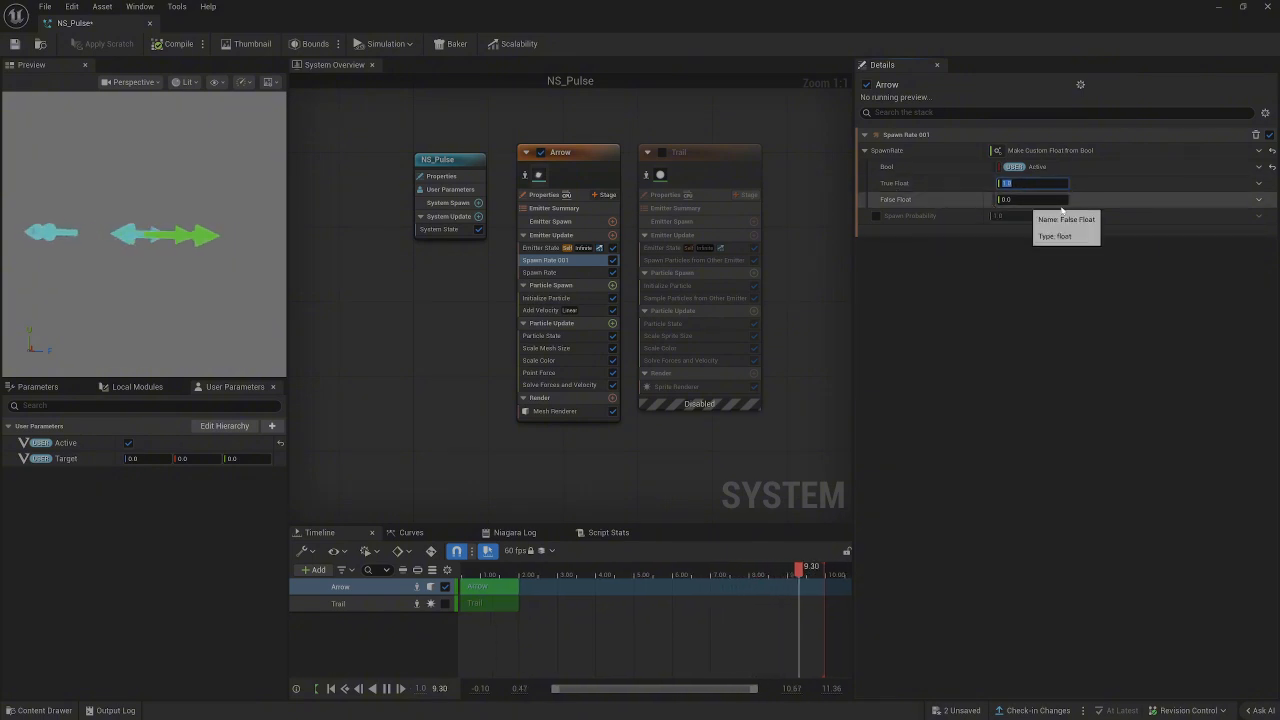
pyautogui.click(587, 271)
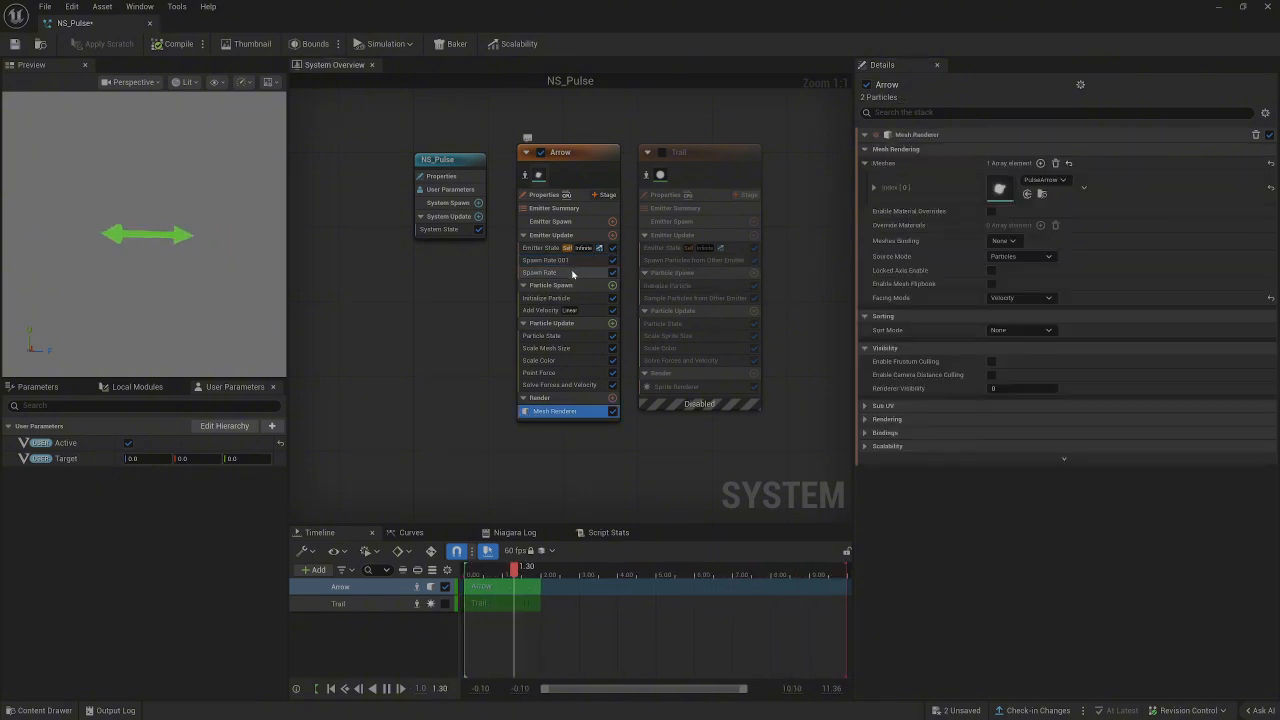
pyautogui.rightClick(574, 262)
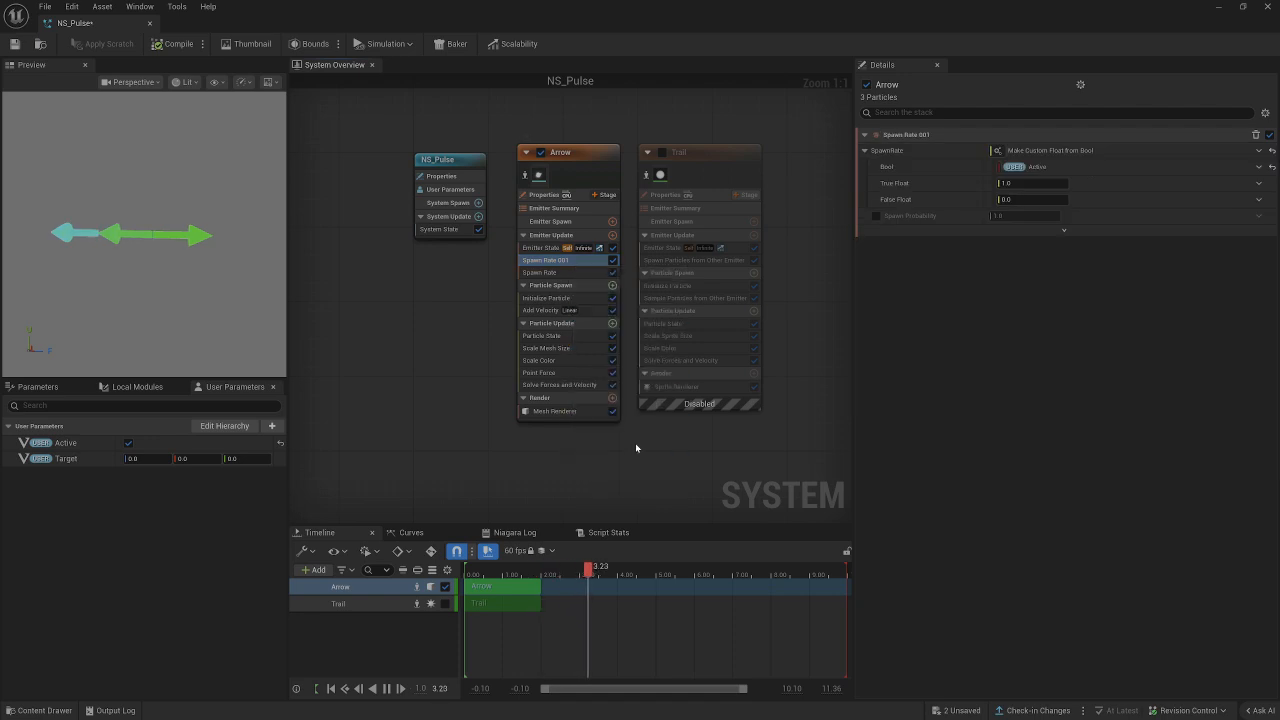
pyautogui.click(618, 446)
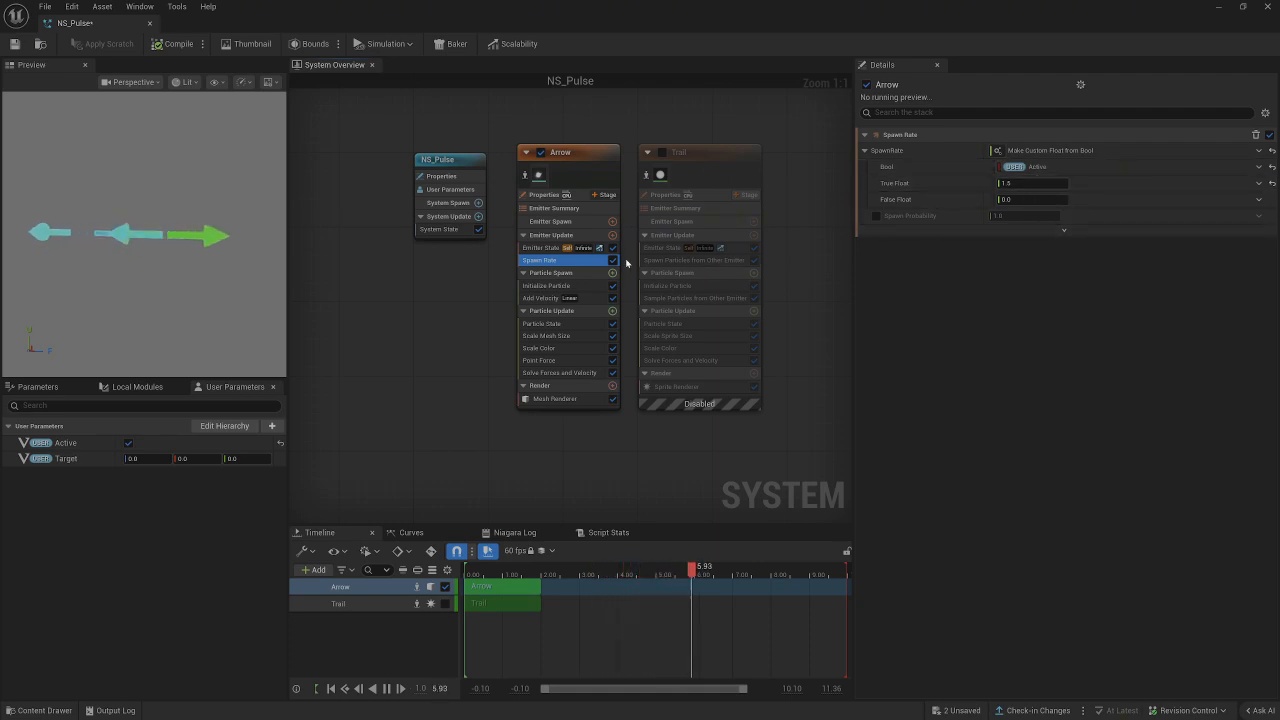
# Review the Arrow emitter's Spawn Rate float, the Initialize Particle mesh scale, and the Add Velocity vector and speed scale
pyautogui.click(1029, 185)
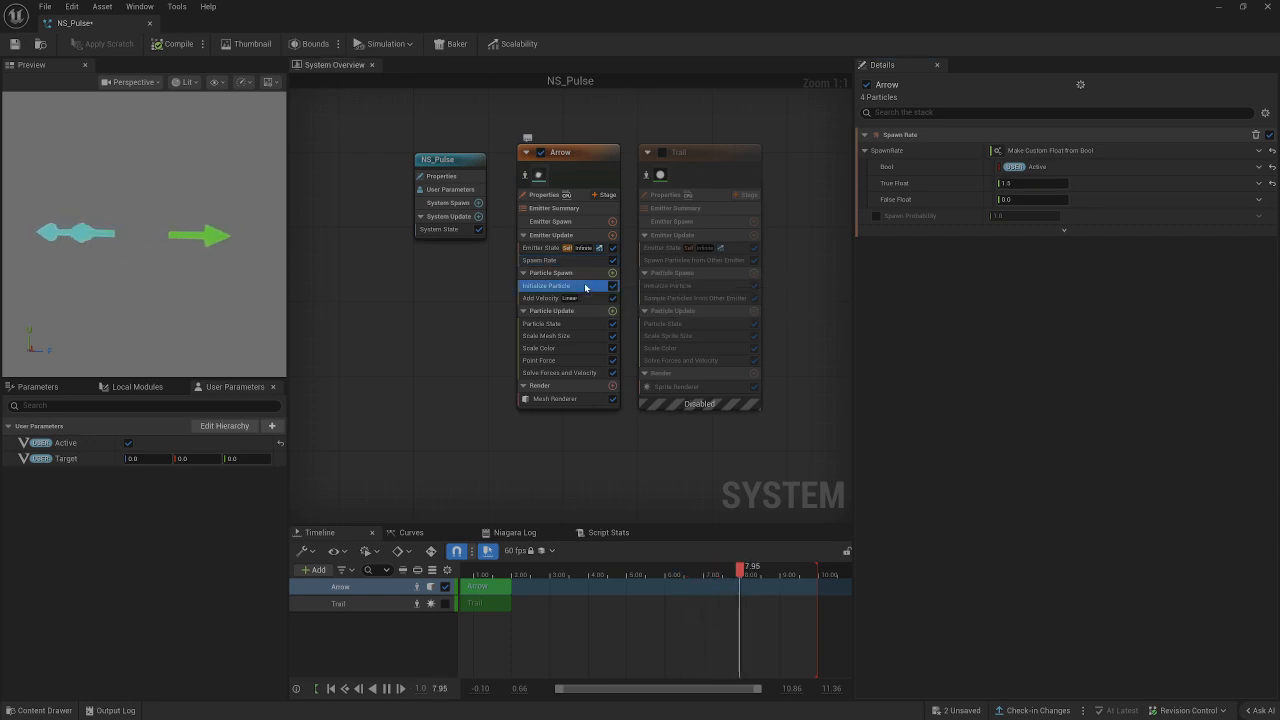
pyautogui.click(584, 287)
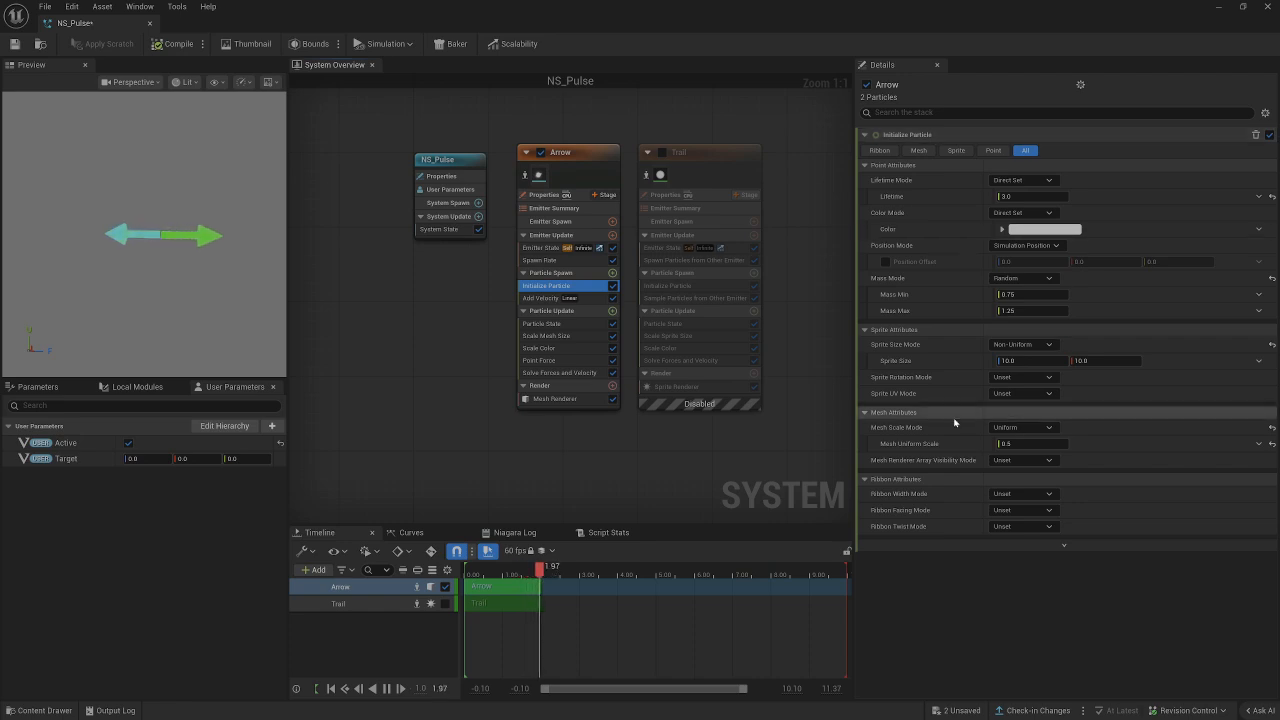
pyautogui.click(938, 444)
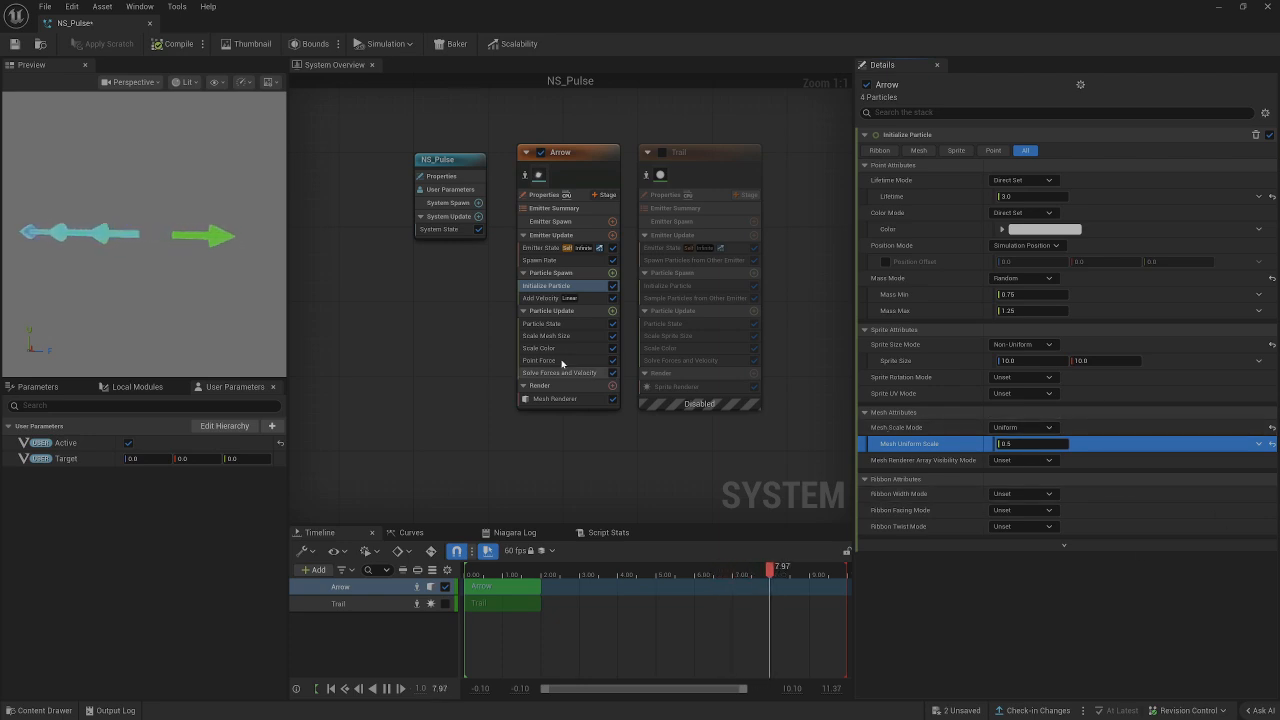
pyautogui.click(549, 299)
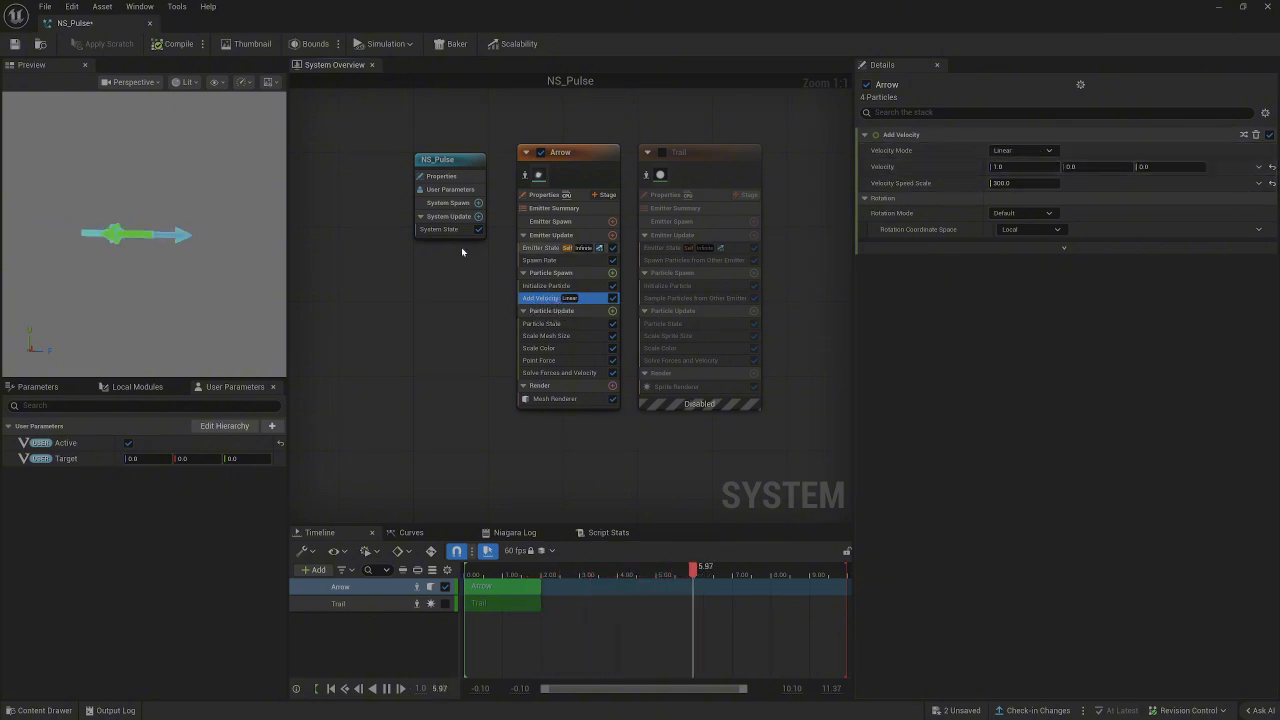
pyautogui.click(1010, 167)
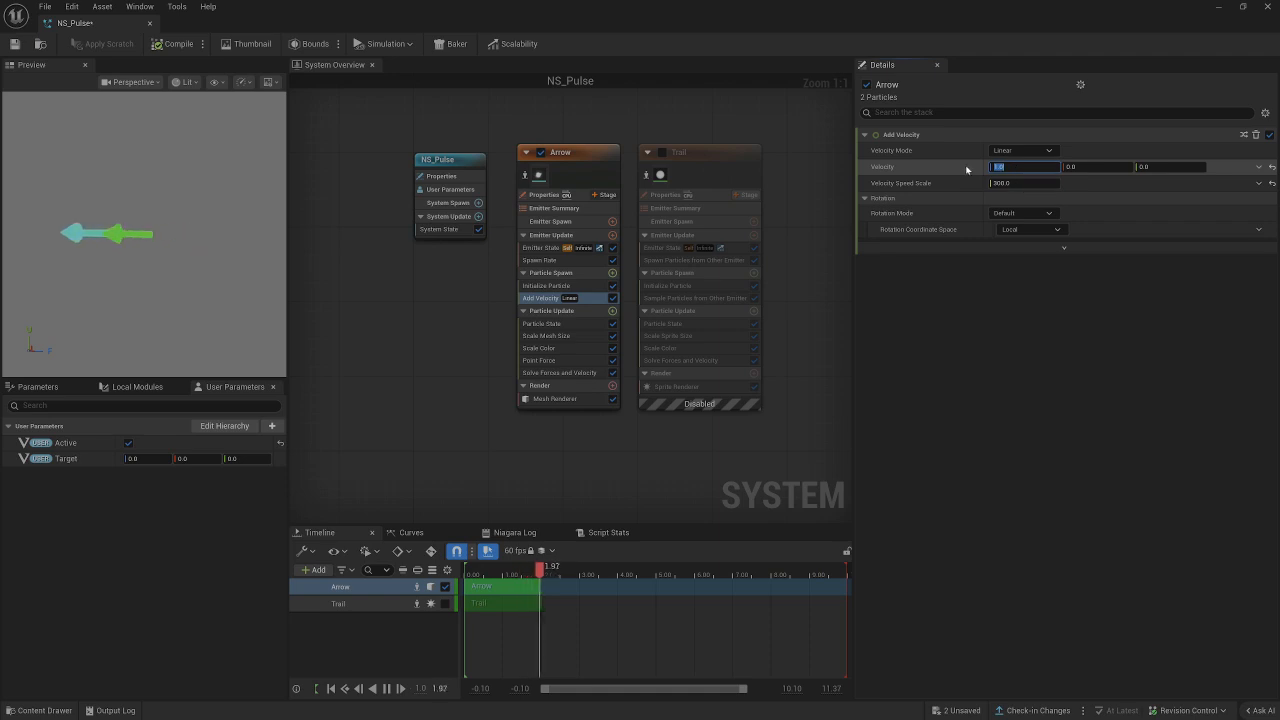
pyautogui.press('Return')
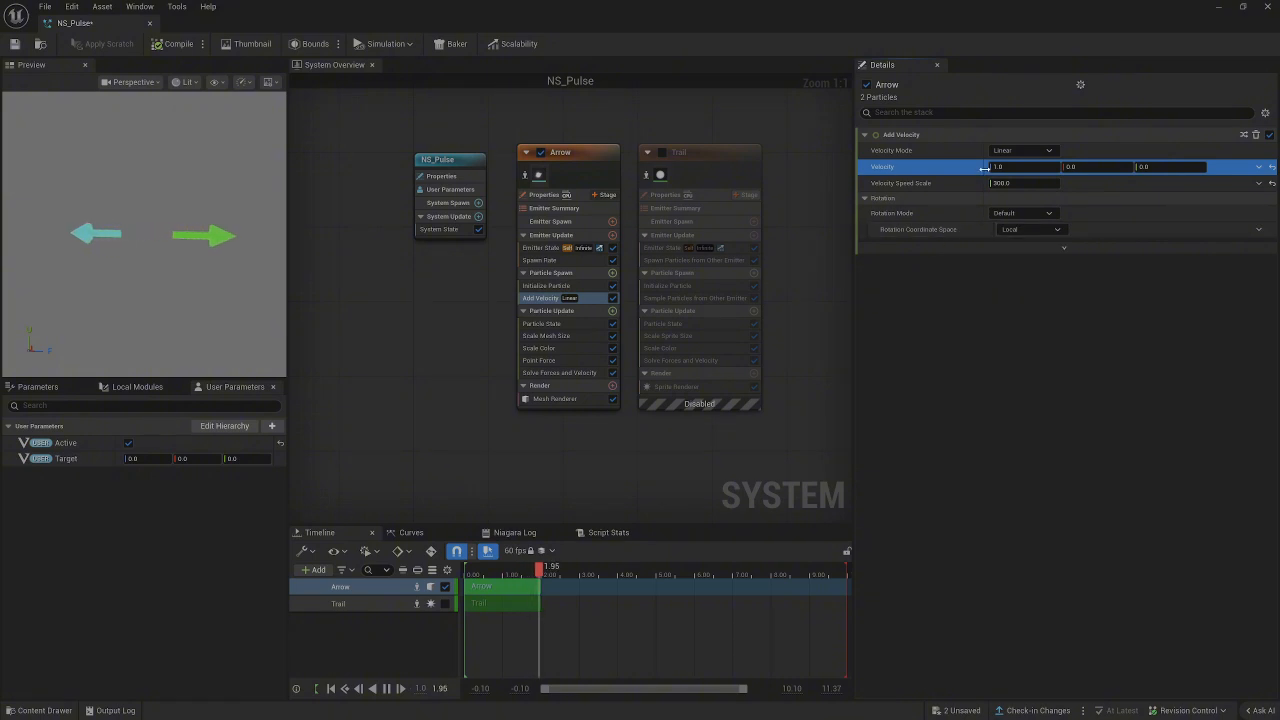
pyautogui.moveTo(1016, 168); pyautogui.dragTo(1003, 166)
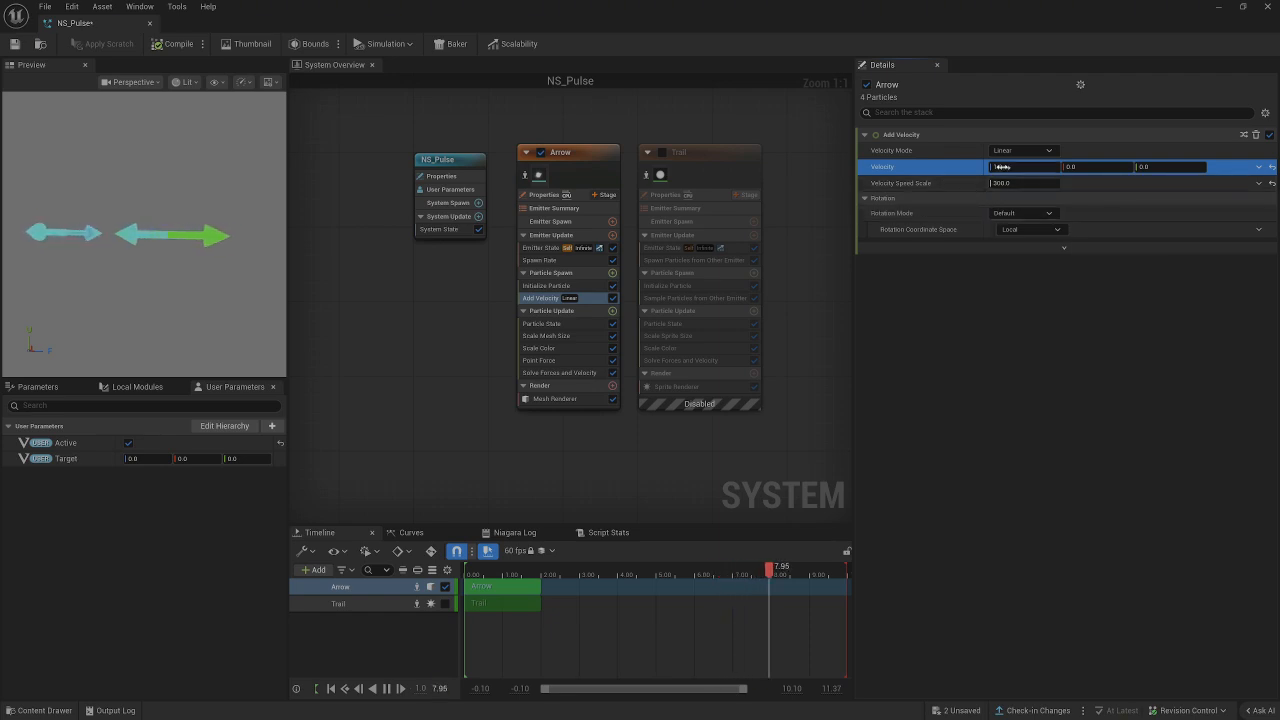
pyautogui.click(1024, 184)
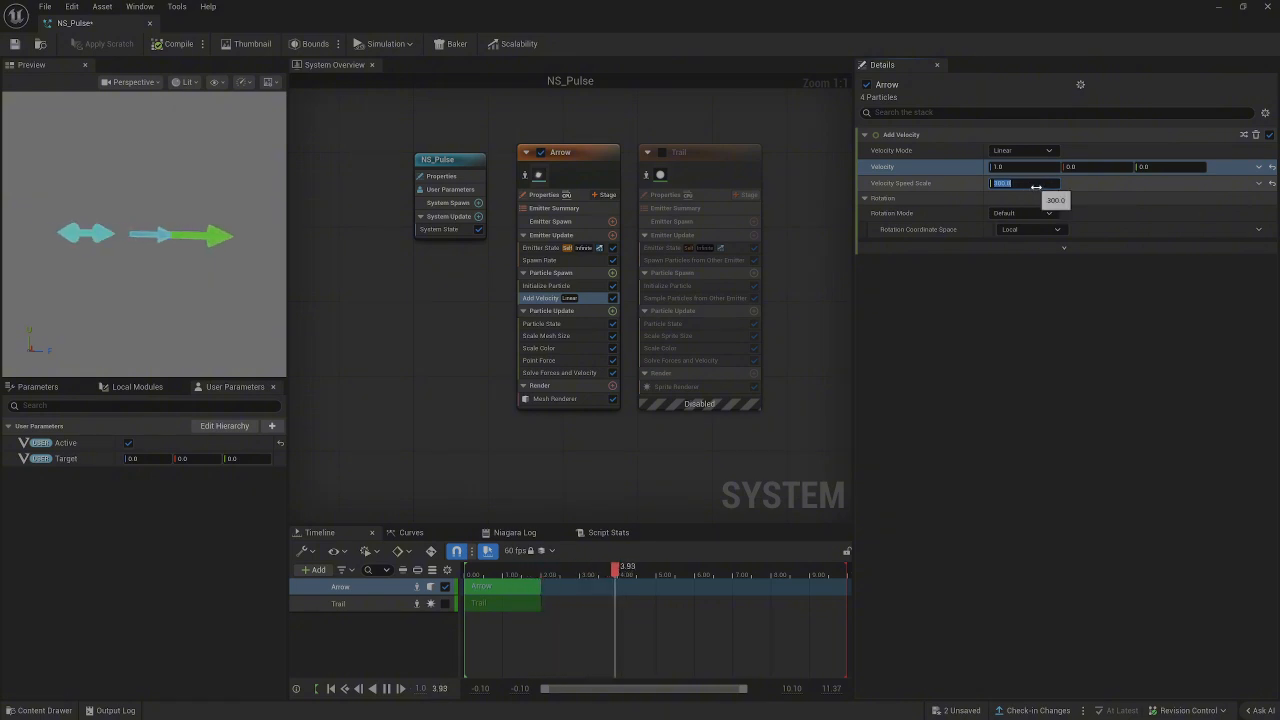
# Review the Arrow emitter's Particle Update modules: Particle State, Scale Mesh Size, Scale Color and Point Force
pyautogui.click(568, 323)
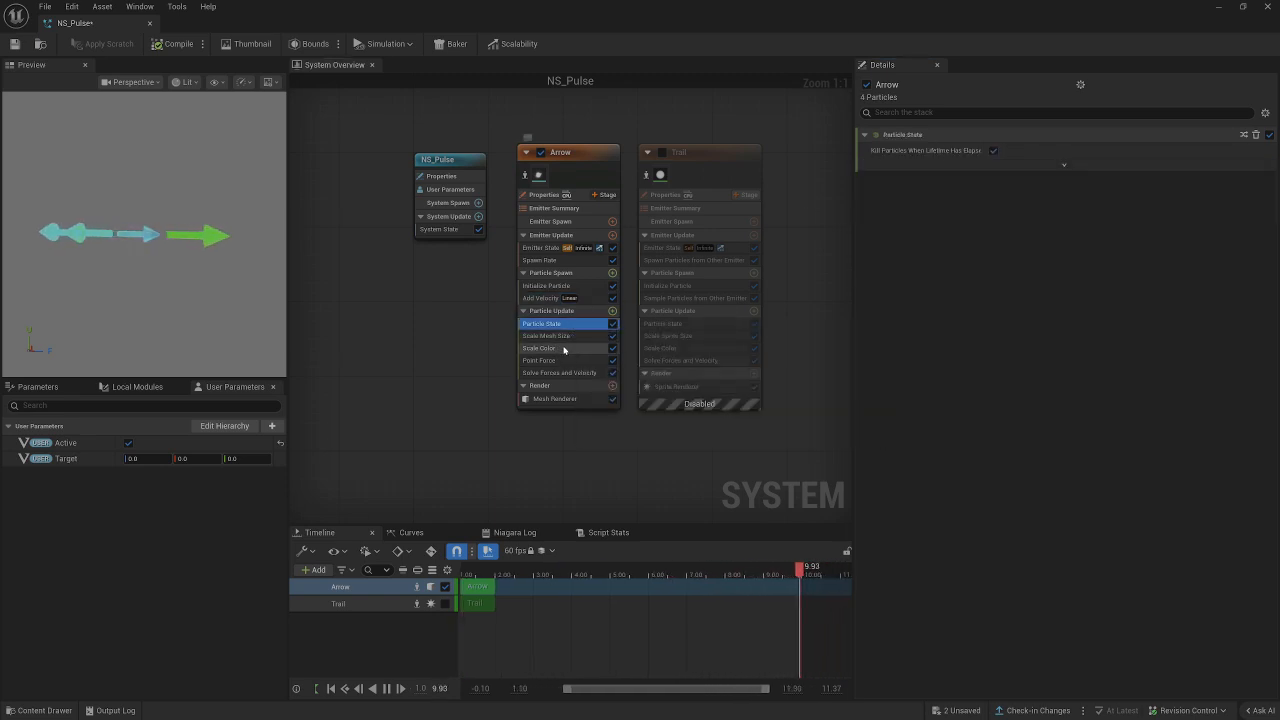
pyautogui.click(566, 336)
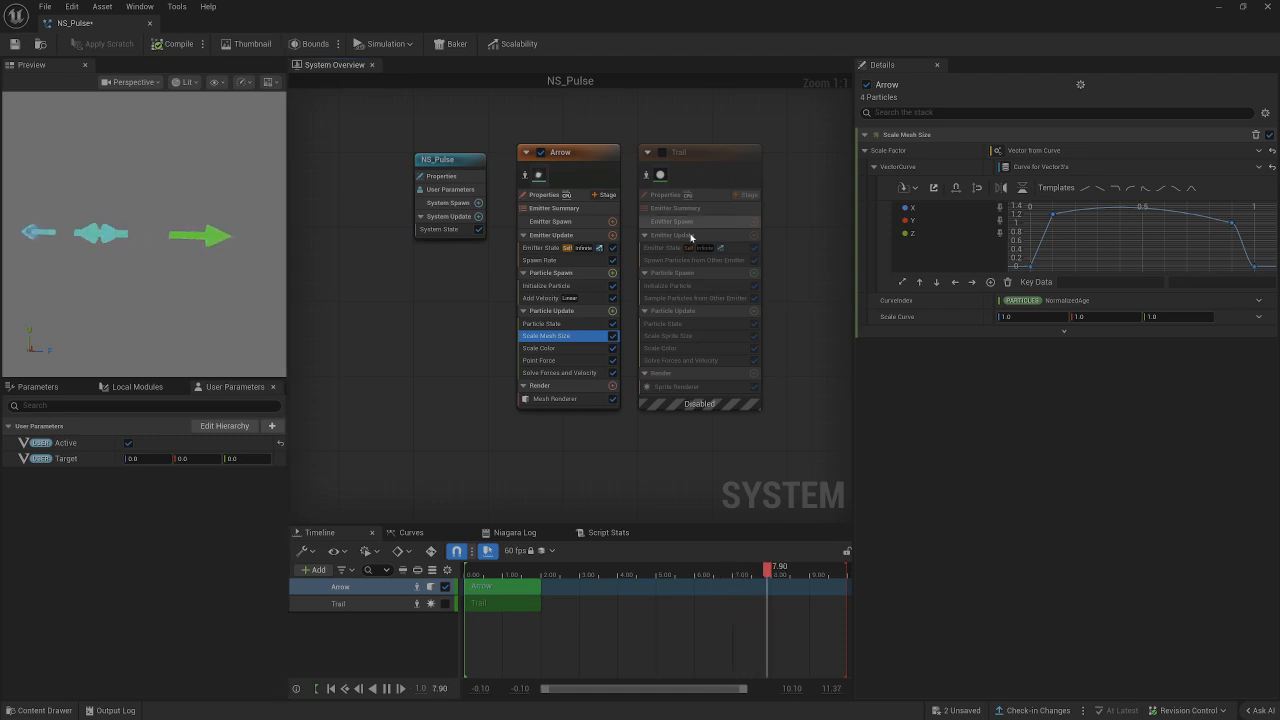
pyautogui.click(562, 348)
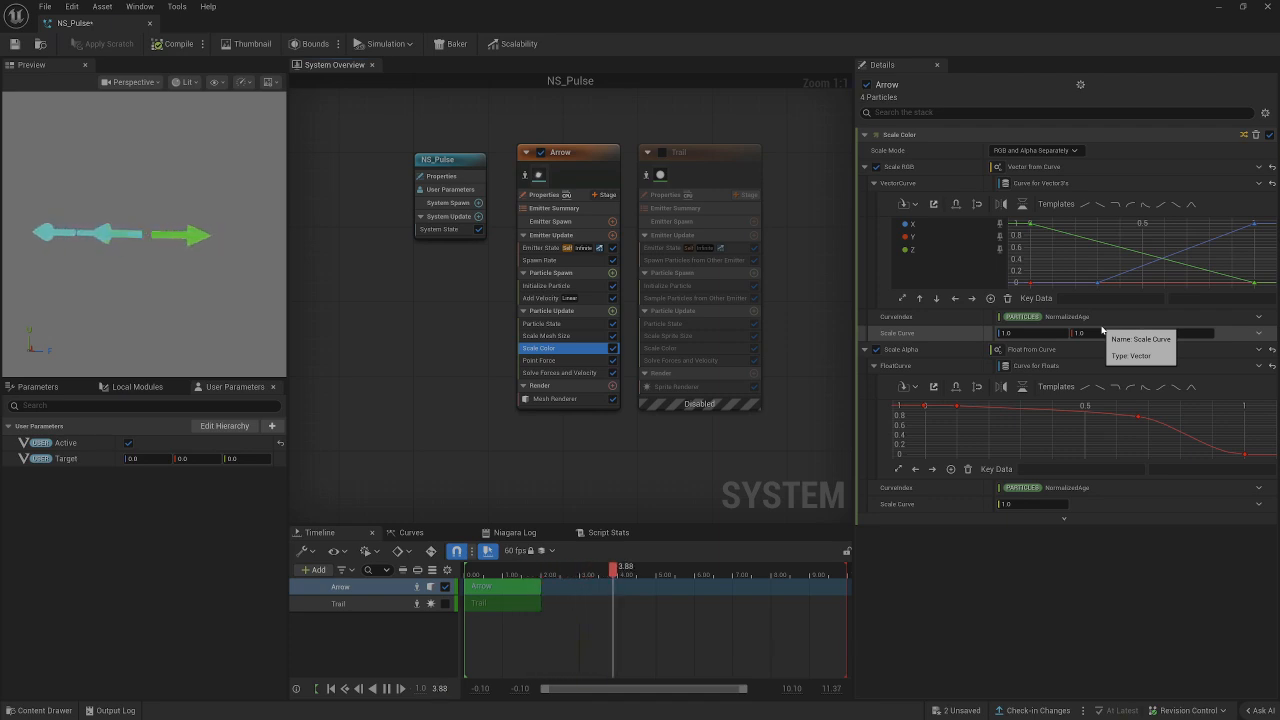
pyautogui.click(563, 361)
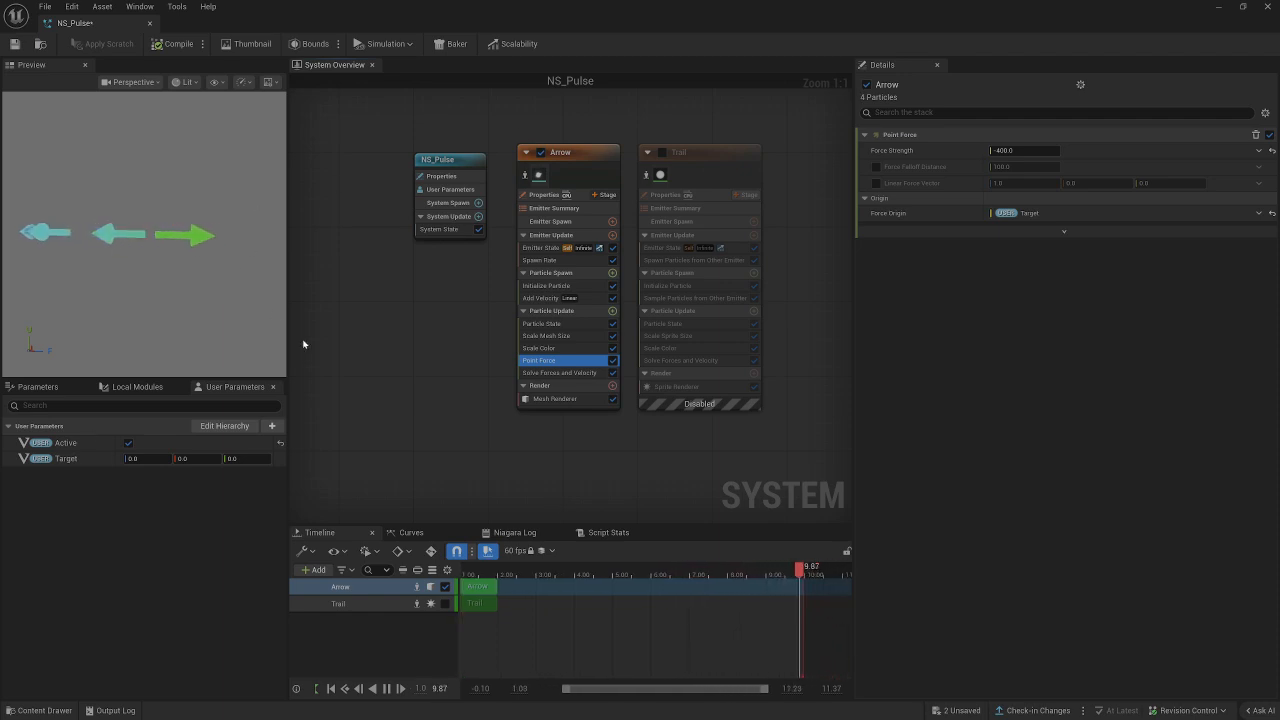
# Enable the Trail emitter and inspect its Sprite Renderer and the emitter binding of Spawn Particles from Other Emitter
pyautogui.click(661, 152)
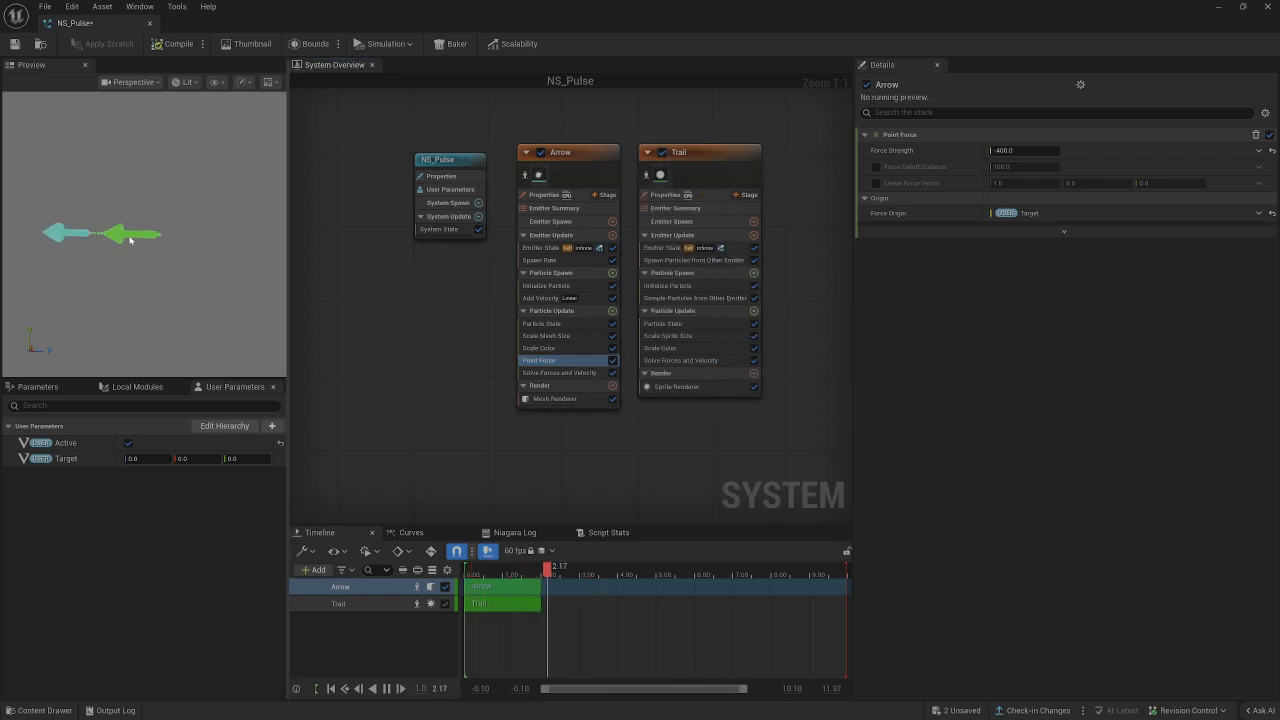
pyautogui.click(678, 386)
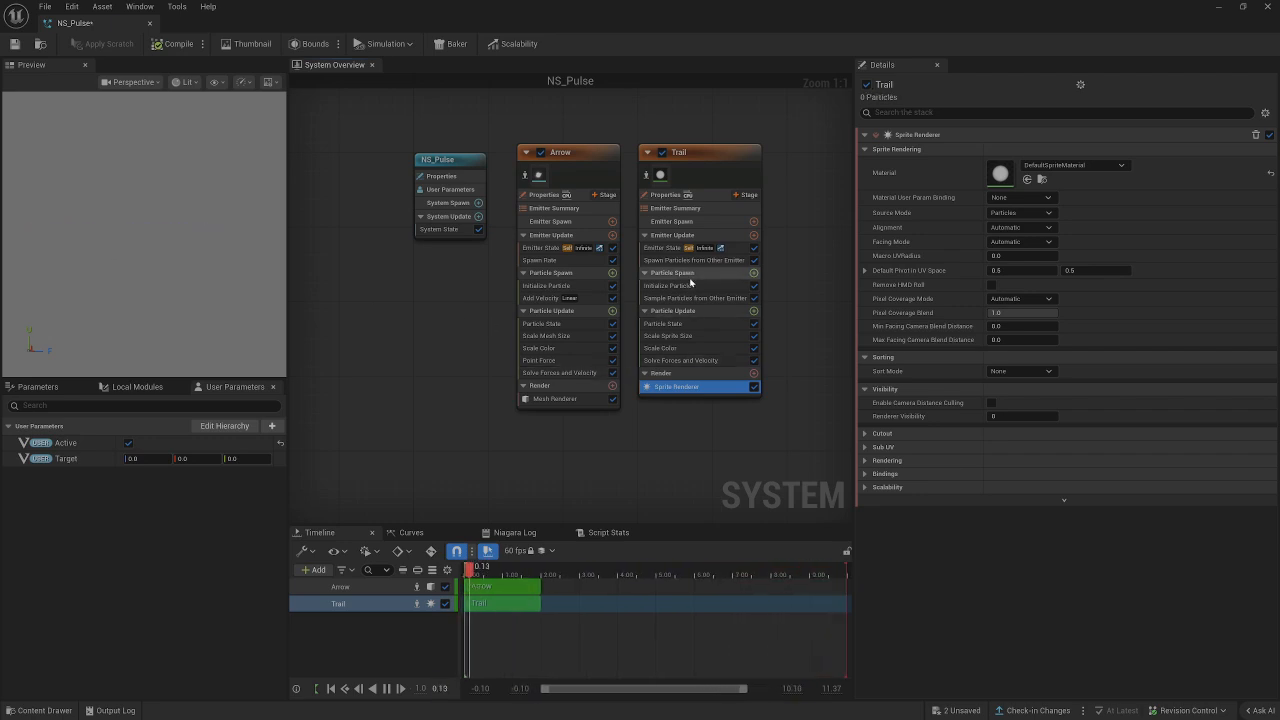
pyautogui.click(700, 262)
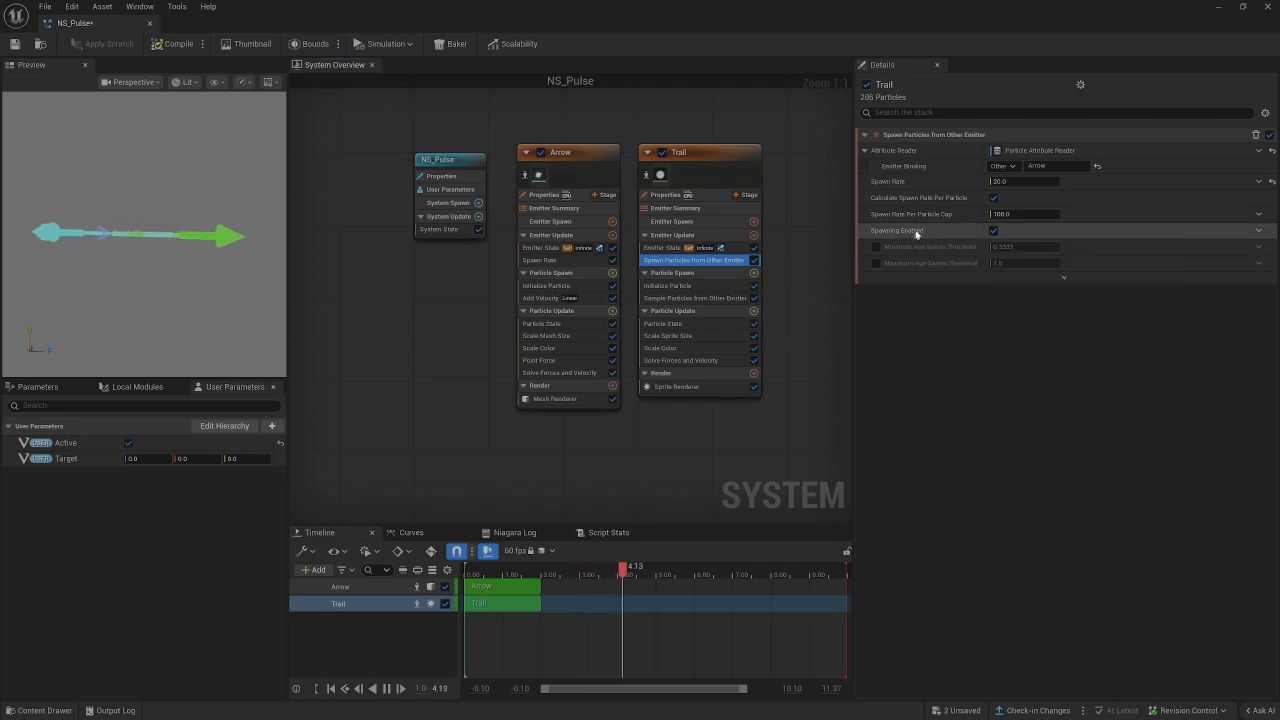
pyautogui.click(1045, 166)
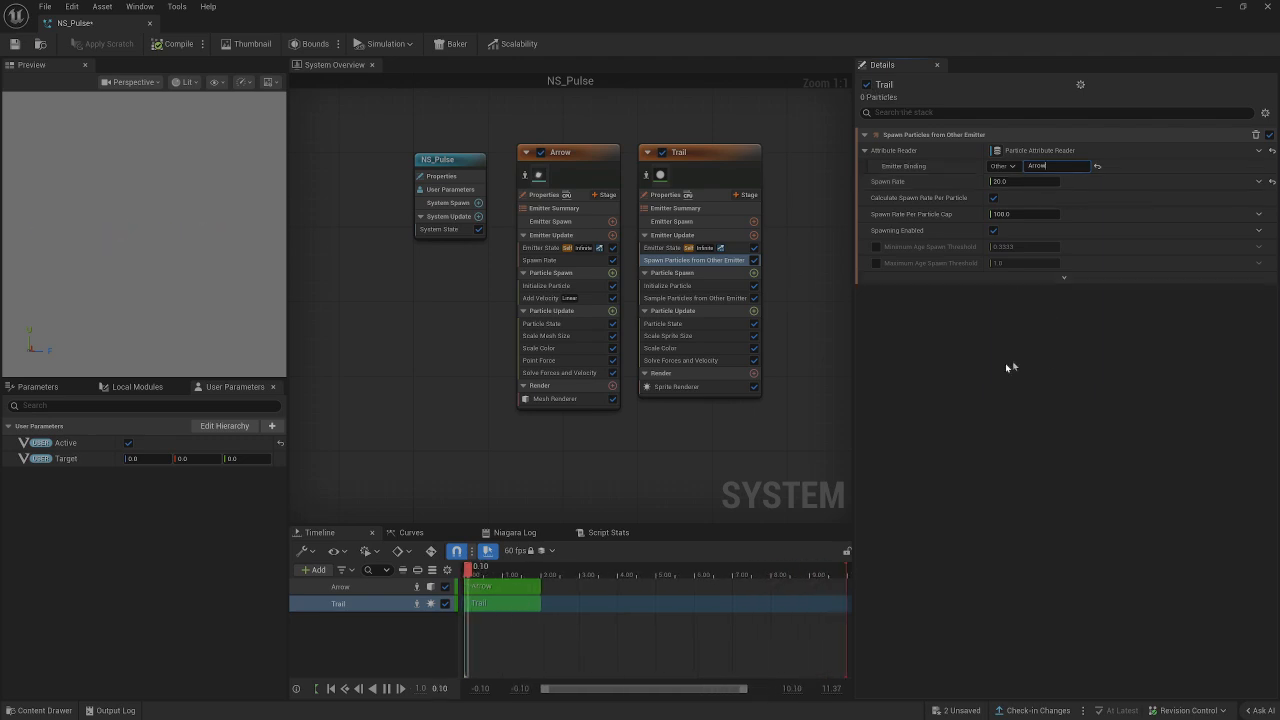
# Review the Trail emitter's Sample Particles from Other Emitter, Particle State and Scale Sprite Size modules, and compare its Scale Color with the Arrow emitter's
pyautogui.click(700, 298)
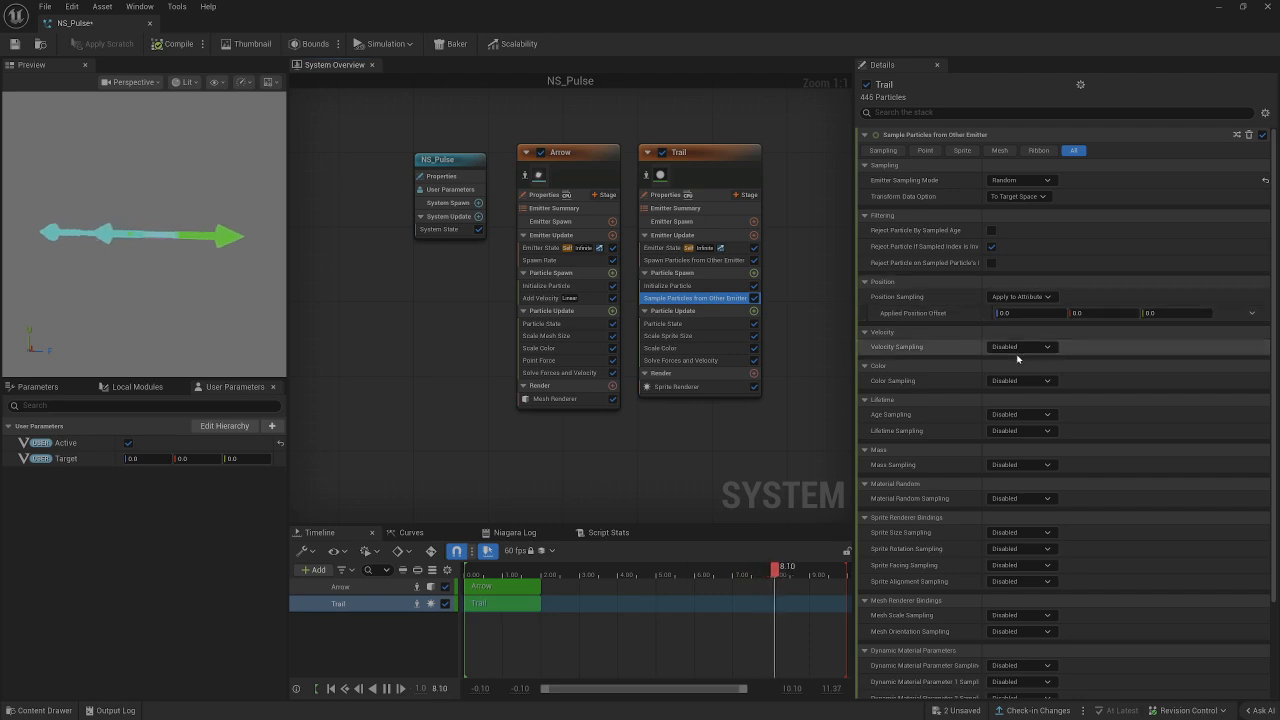
pyautogui.scroll(-2, 1018, 367)
pyautogui.scroll(2, 1028, 513)
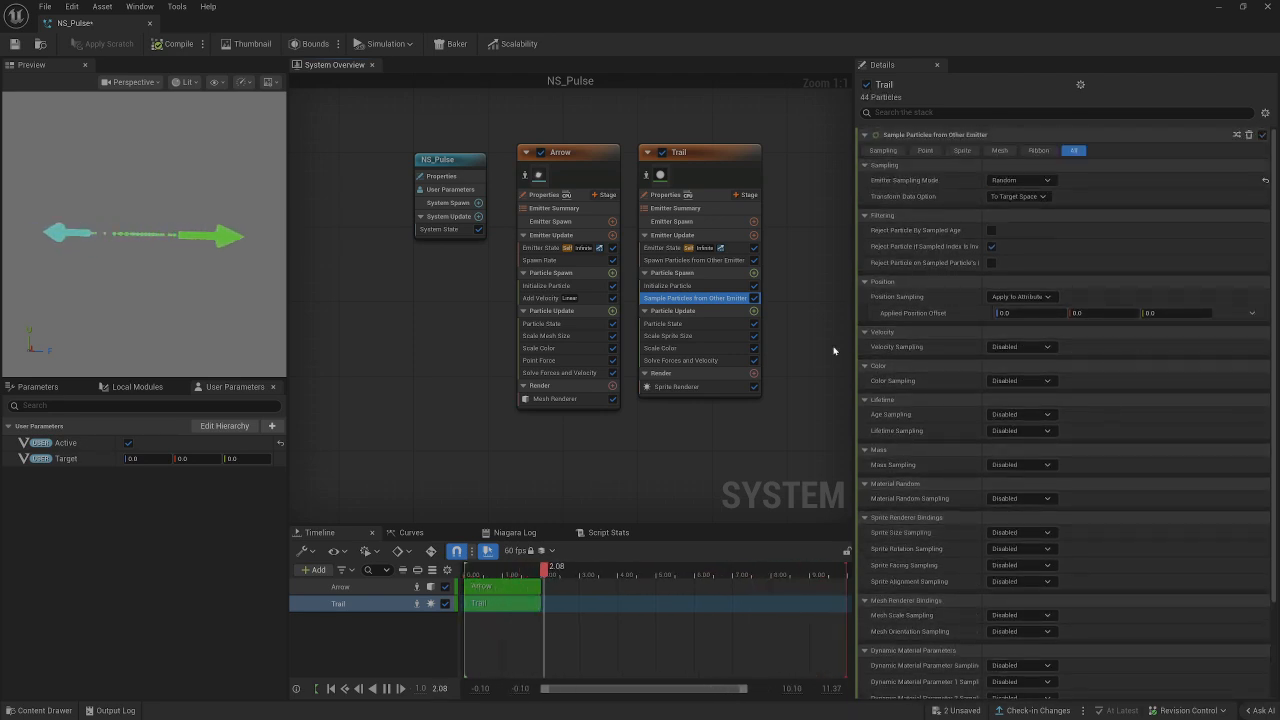
pyautogui.click(670, 323)
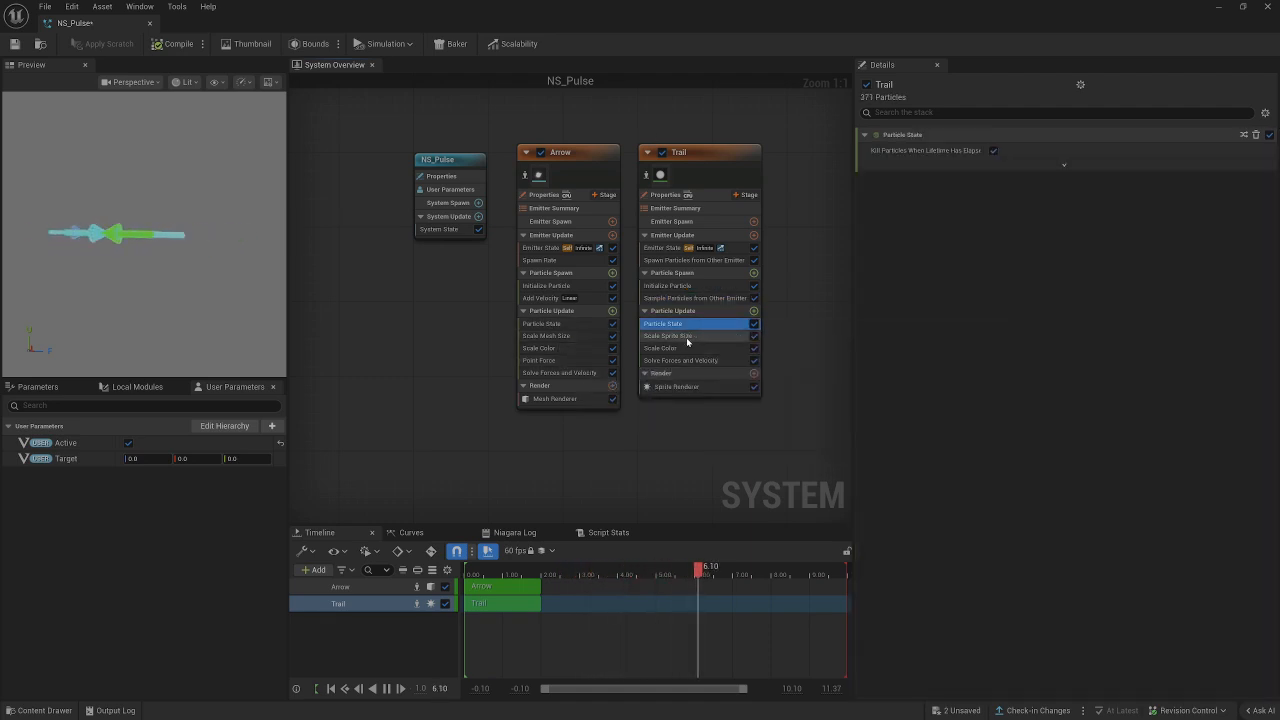
pyautogui.click(700, 336)
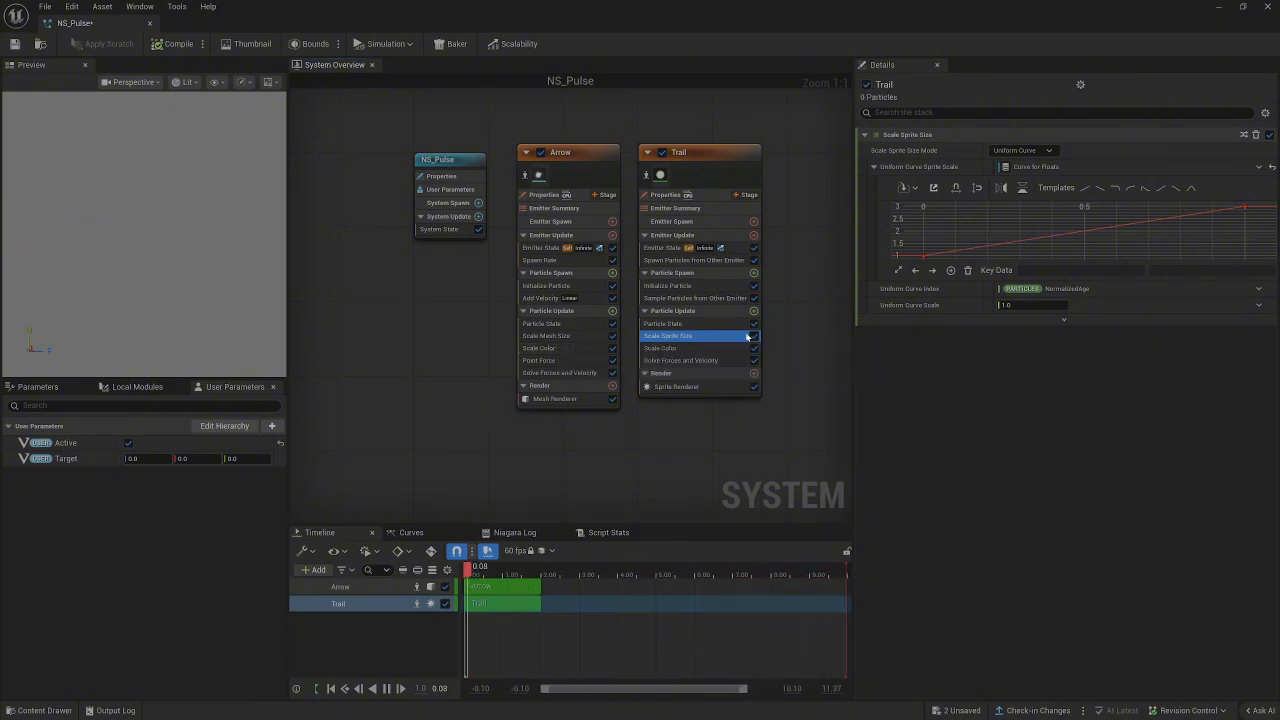
pyautogui.moveTo(1249, 208)
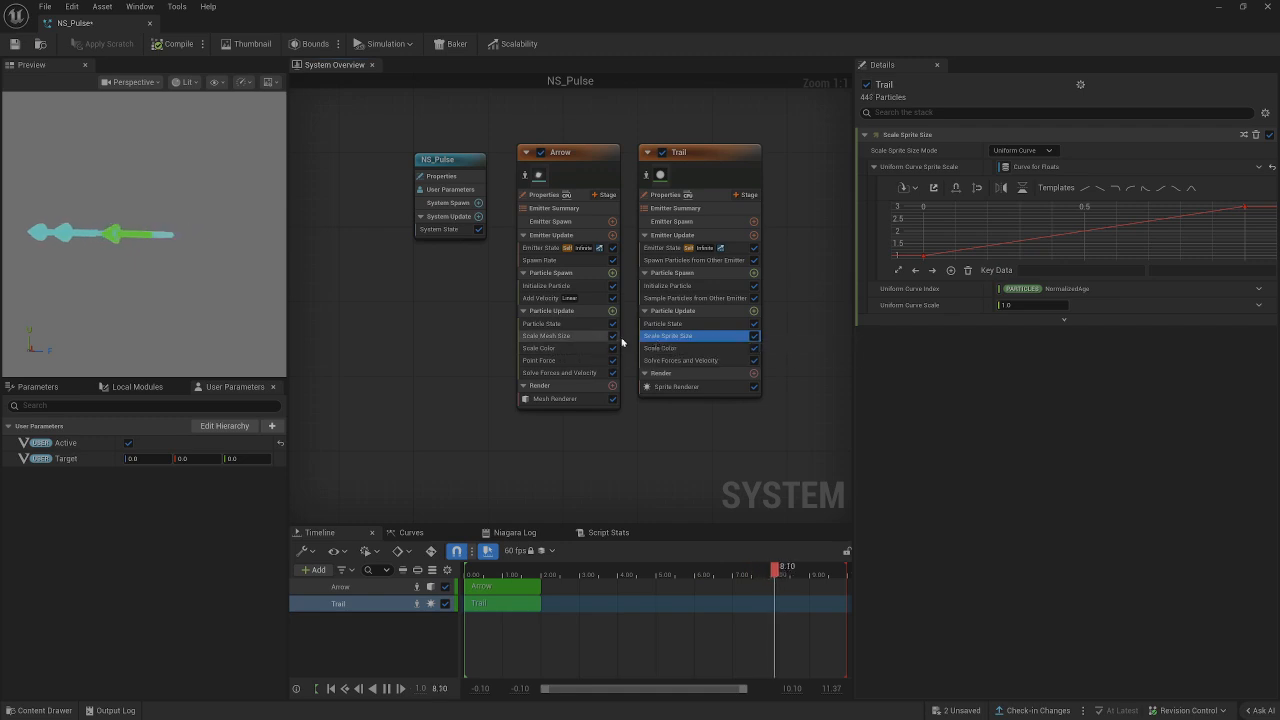
pyautogui.click(704, 349)
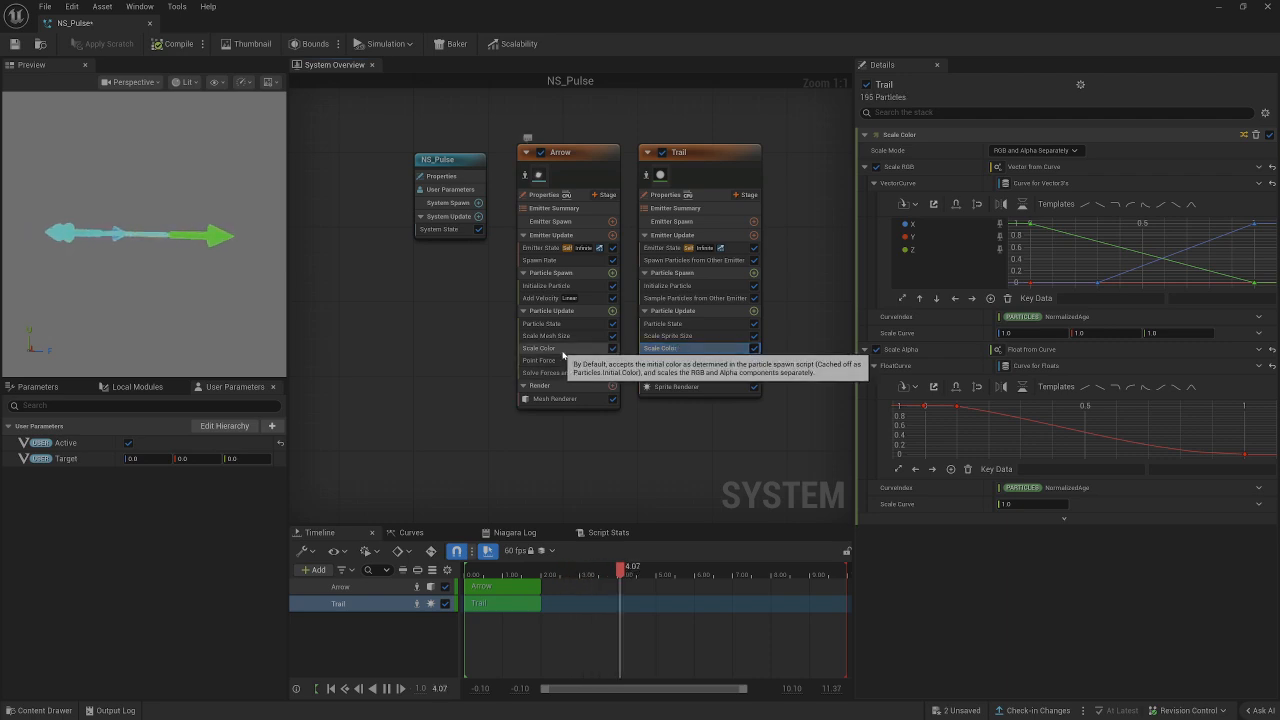
pyautogui.rightClick(560, 348)
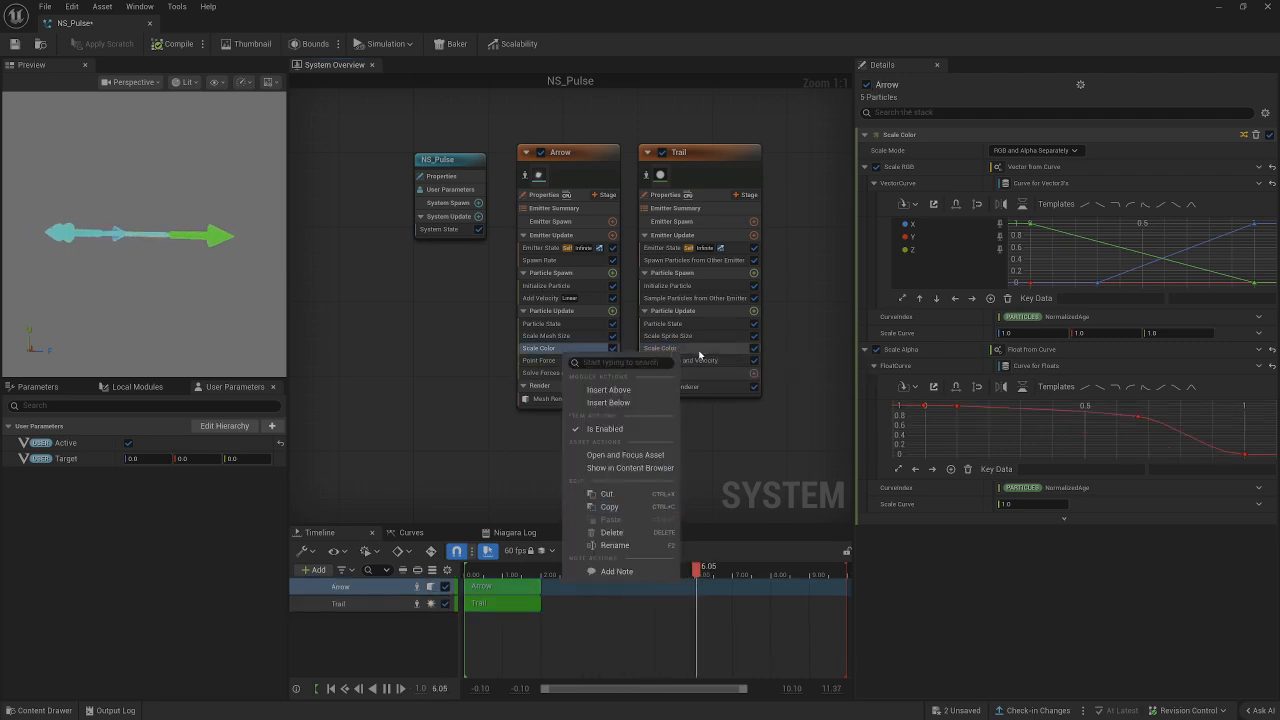
pyautogui.click(680, 348)
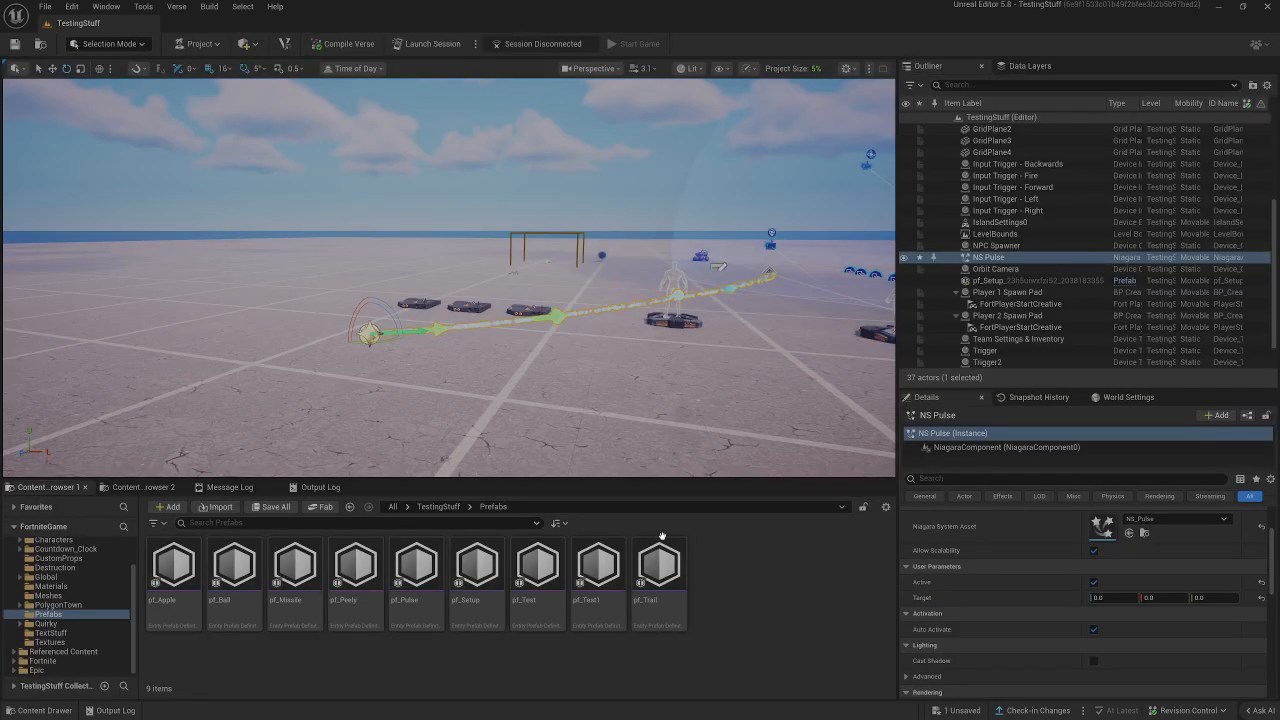
pyautogui.click(661, 540)
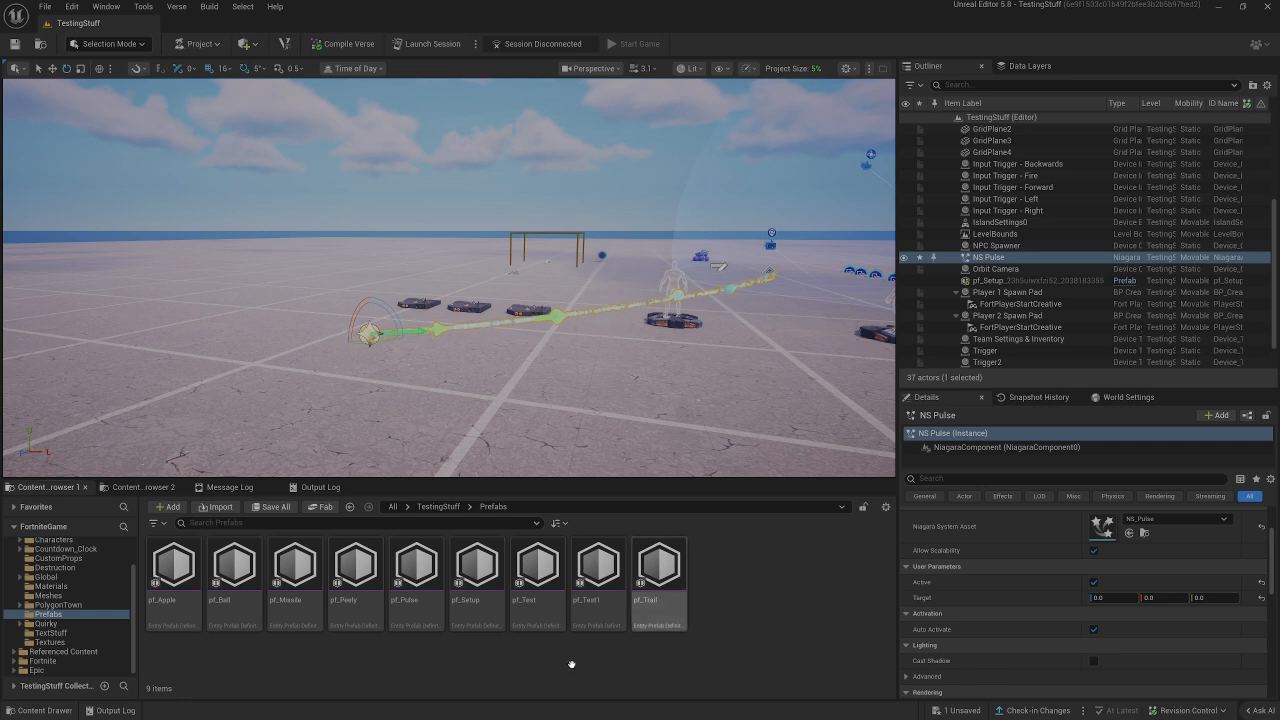
pyautogui.rightClick(735, 607)
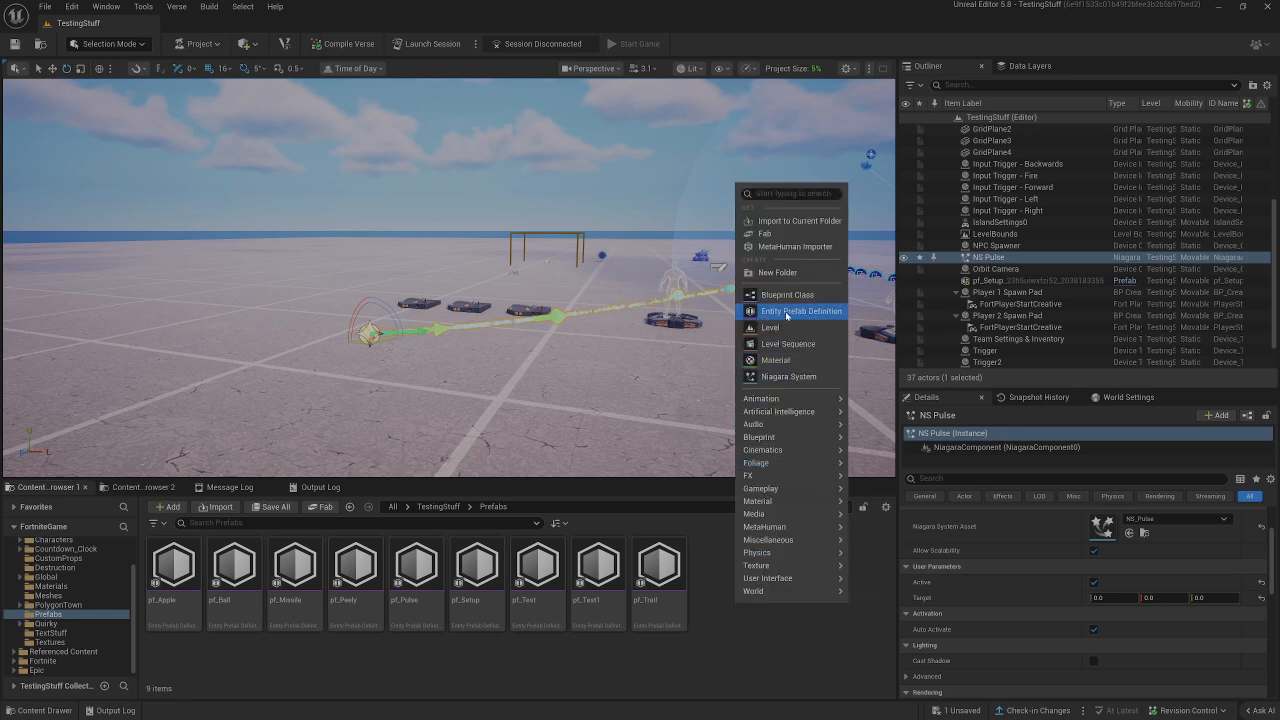
pyautogui.click(606, 645)
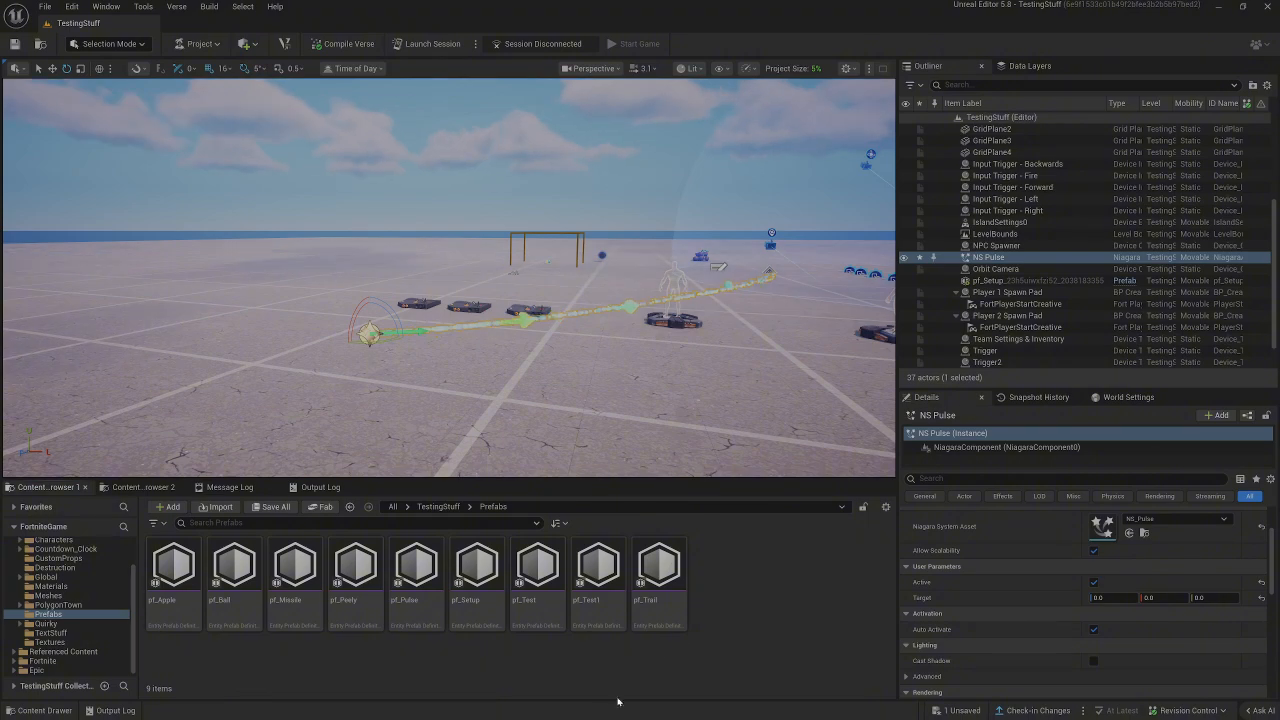
# Open the pf_Pulse prefab, examine its NS_Pulse component properties and close the prefab editor
pyautogui.doubleClick(417, 620)
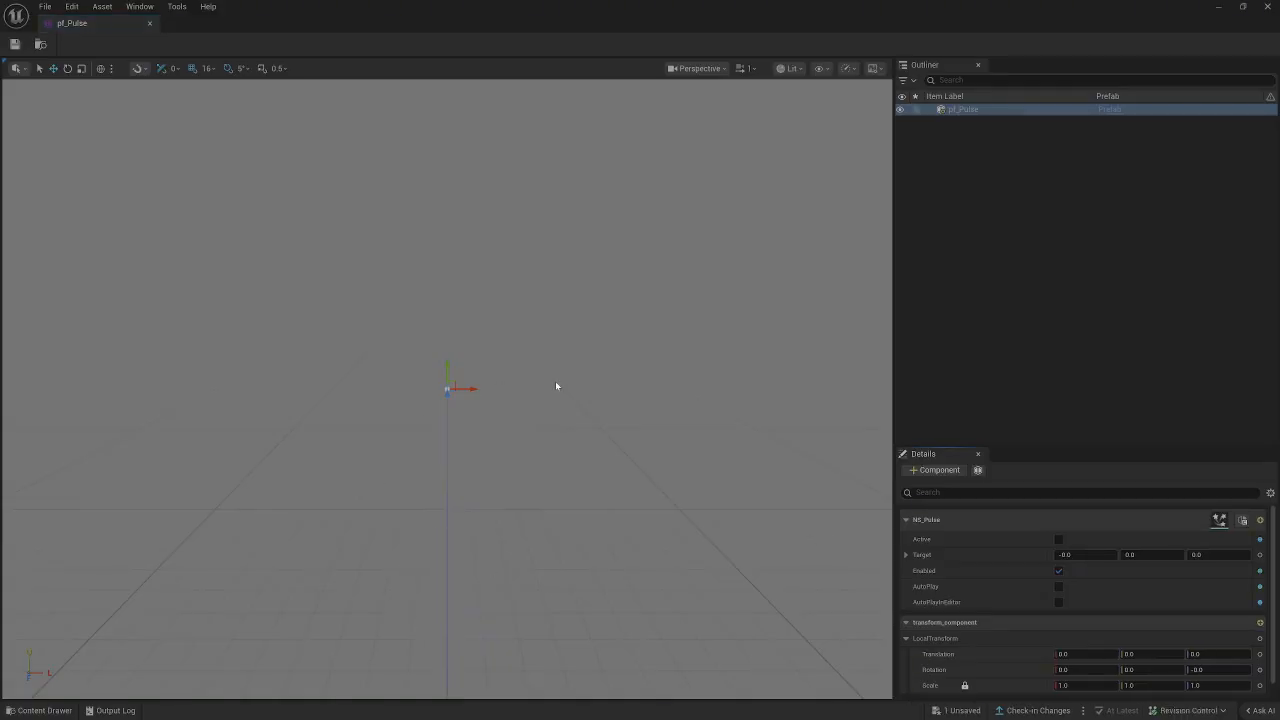
pyautogui.click(968, 112)
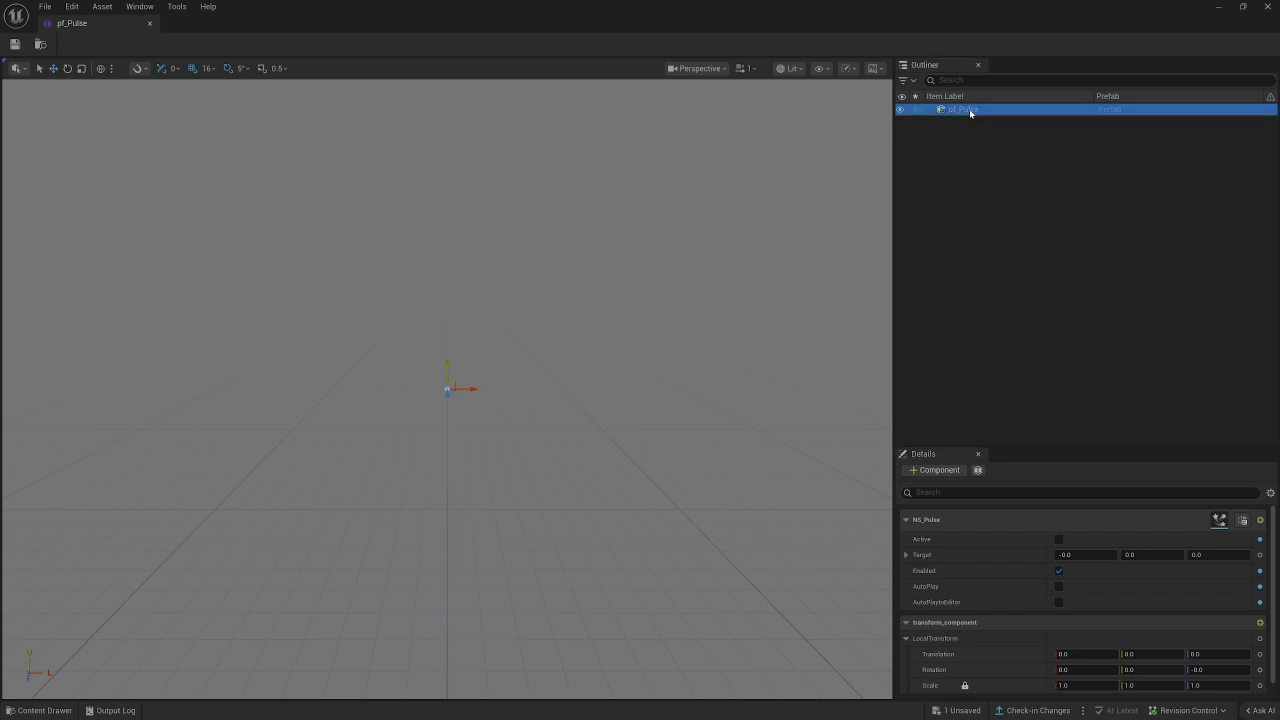
pyautogui.scroll(-1, 983, 531)
pyautogui.scroll(1, 983, 531)
pyautogui.click(1268, 7)
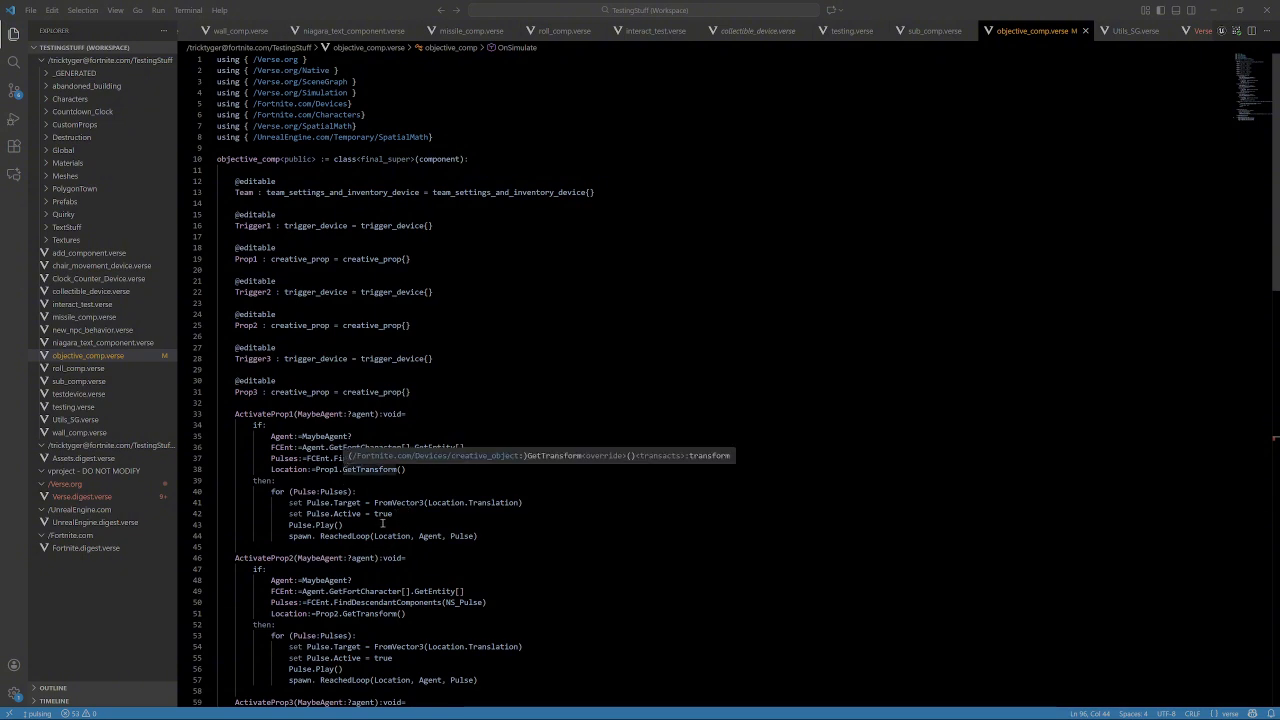
# Skim objective_comp.verse and examine how OnSimulate subscribes the team device's TeamMemberSpawnedEvent to AddToPlayer
pyautogui.scroll(-7, 382, 523)
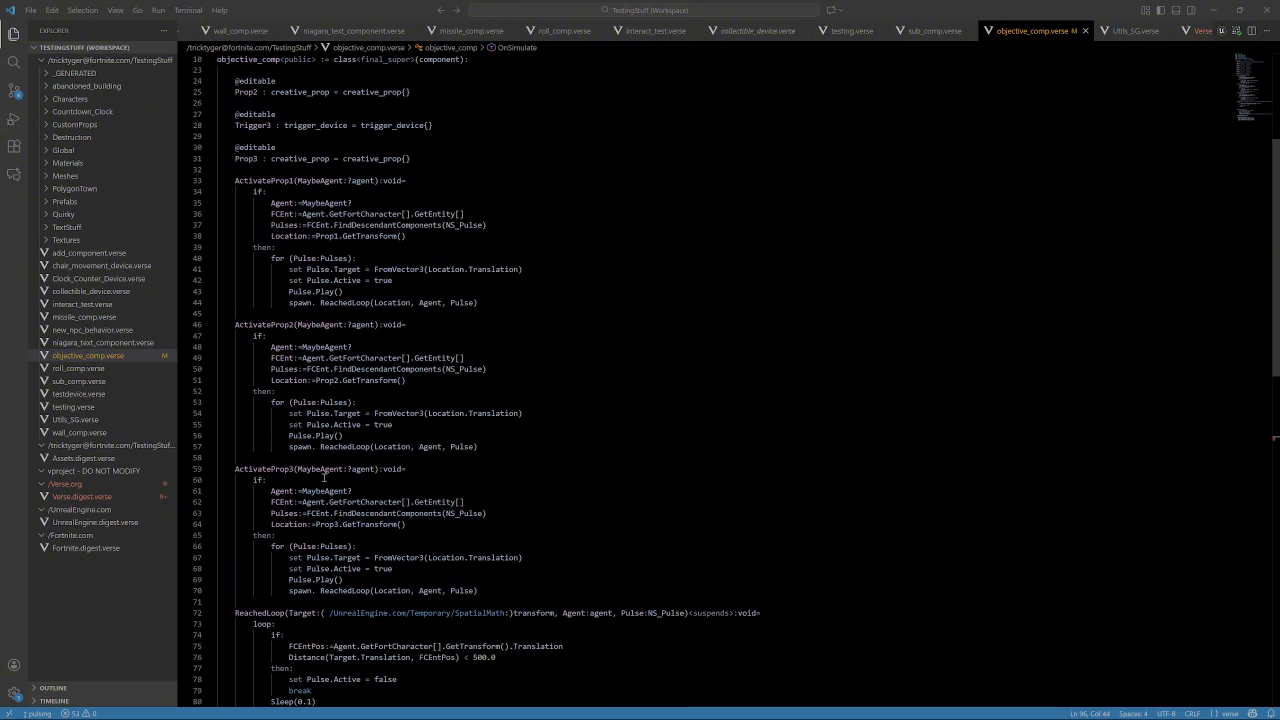
pyautogui.scroll(7, 658, 450)
pyautogui.scroll(5, 556, 408)
pyautogui.scroll(-13, 416, 378)
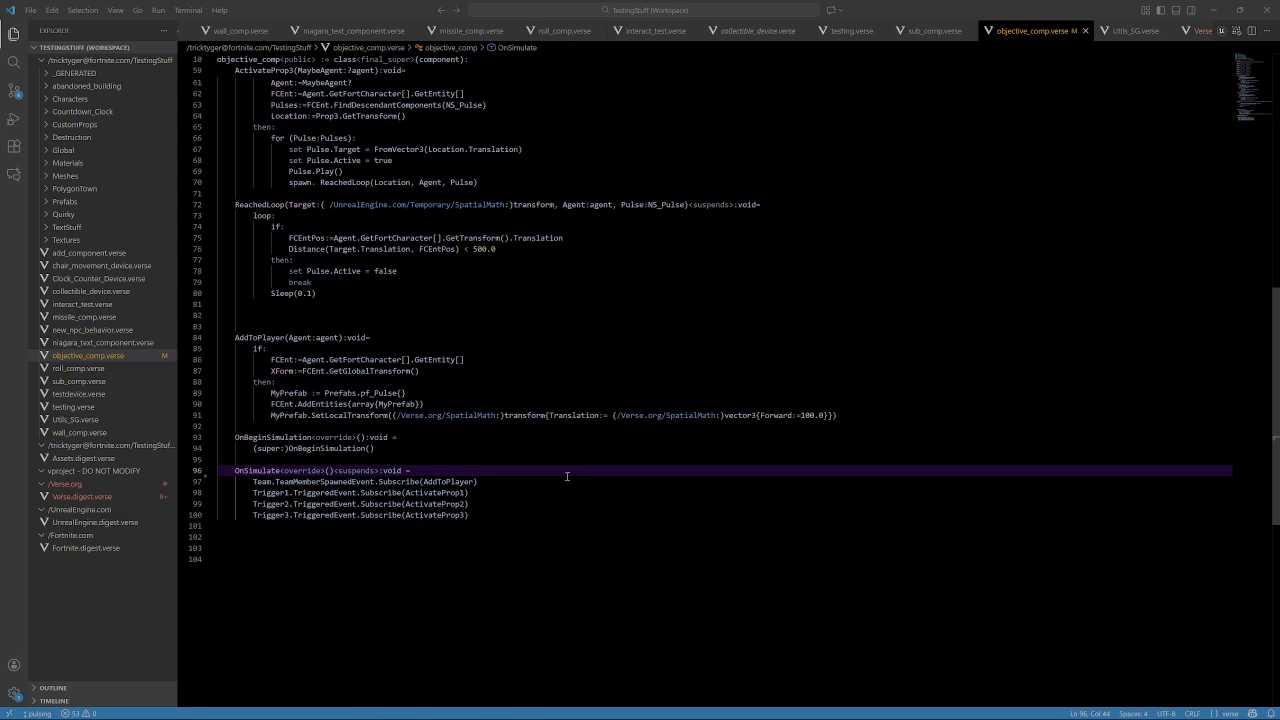
pyautogui.click(530, 559)
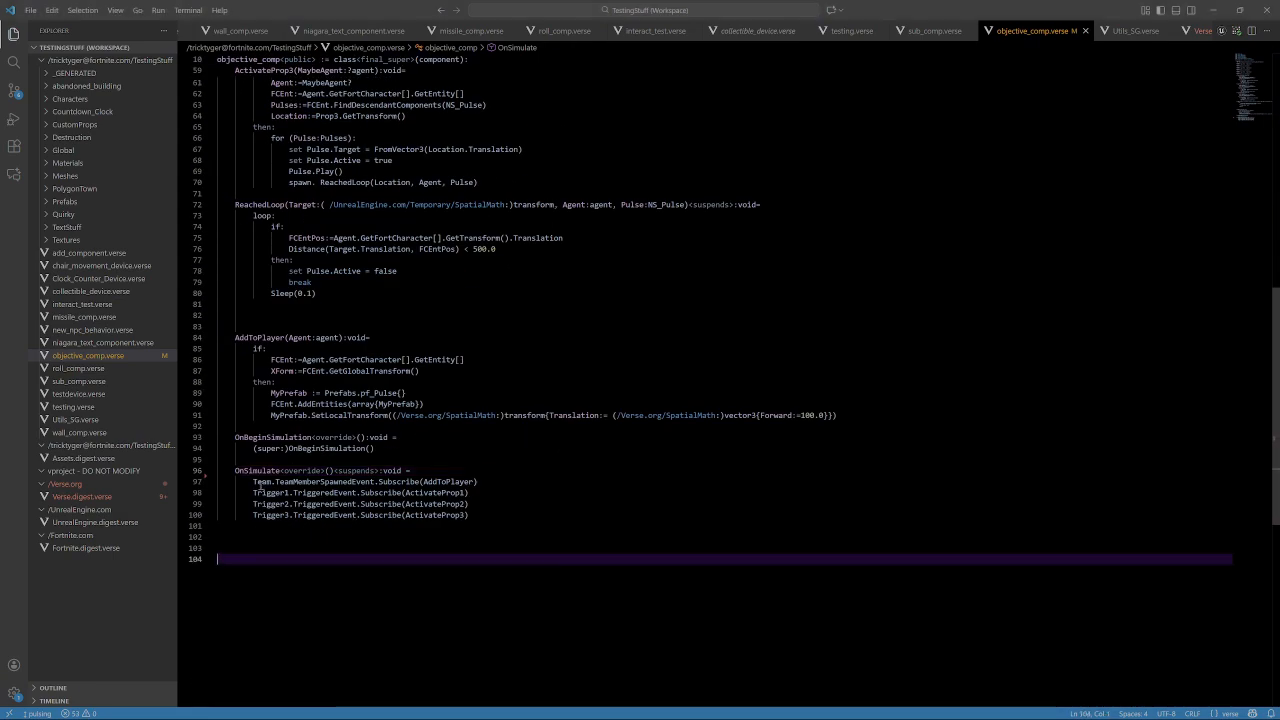
pyautogui.click(264, 482)
pyautogui.doubleClick(319, 482)
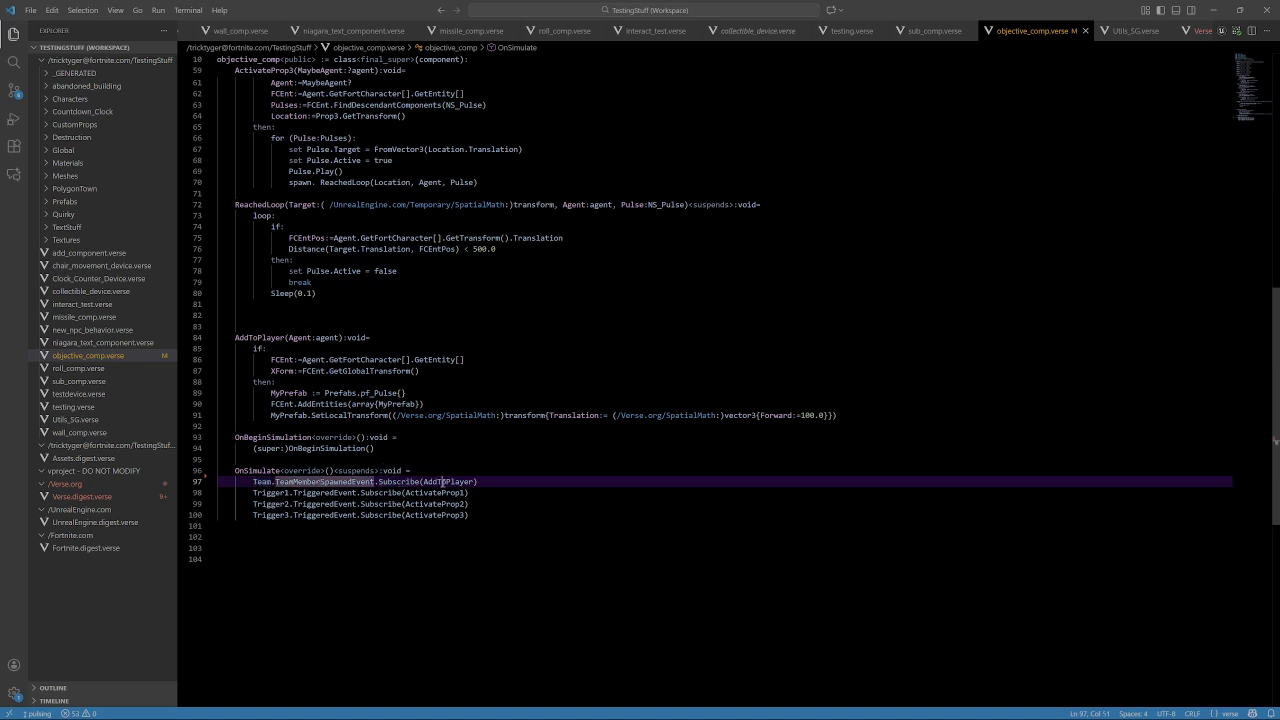
pyautogui.click(441, 482)
# Read AddToPlayer's if block, examining how FCEnt gets the agent's character entity and XForm its global transform
pyautogui.click(503, 337)
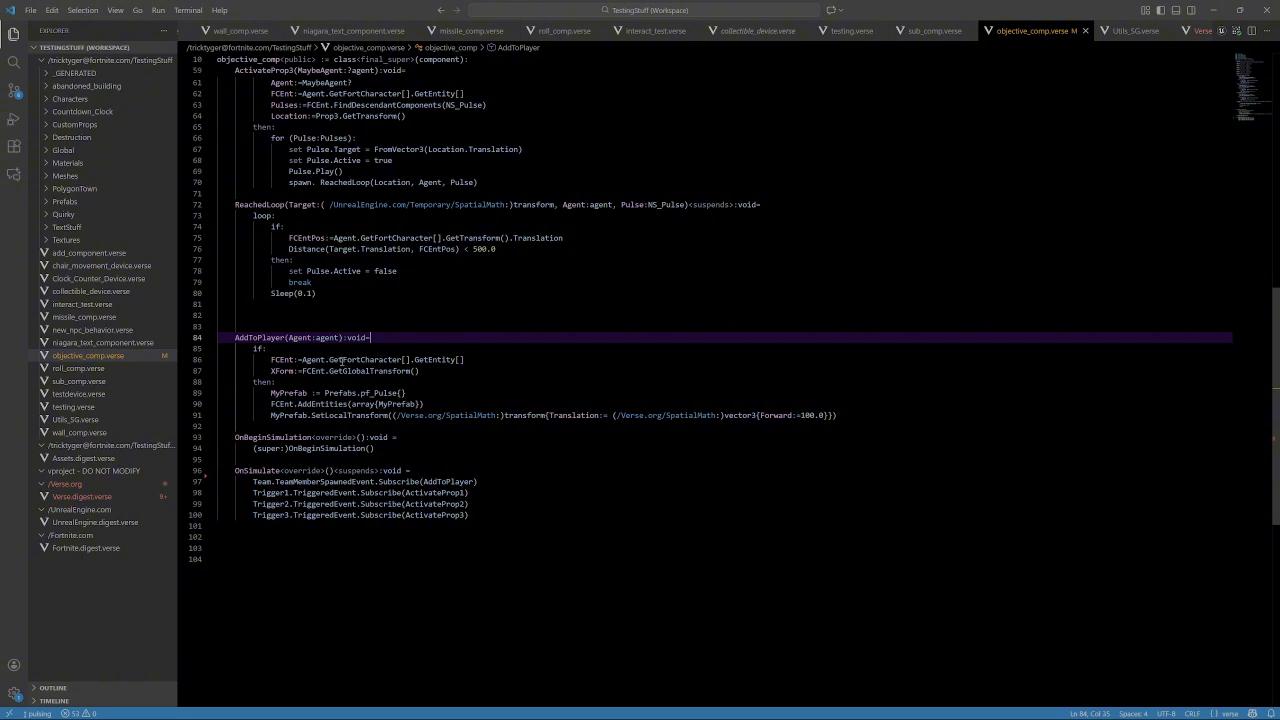
pyautogui.click(221, 382)
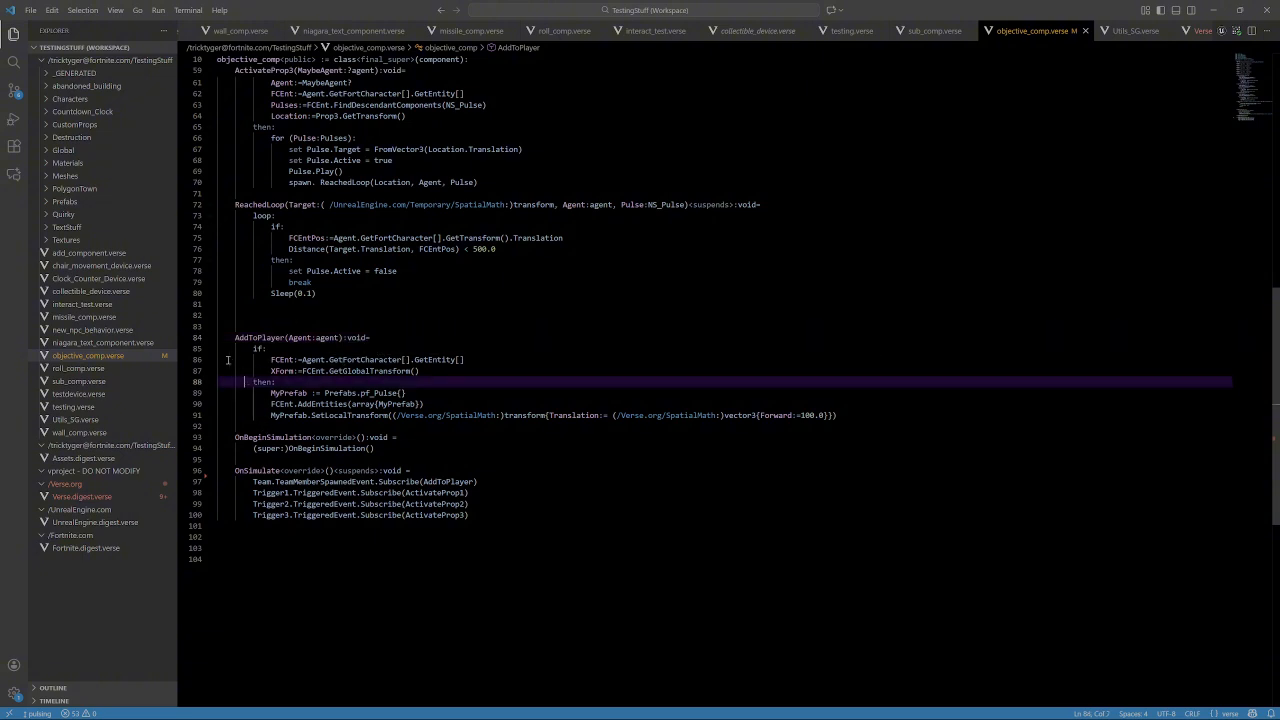
pyautogui.click(475, 360)
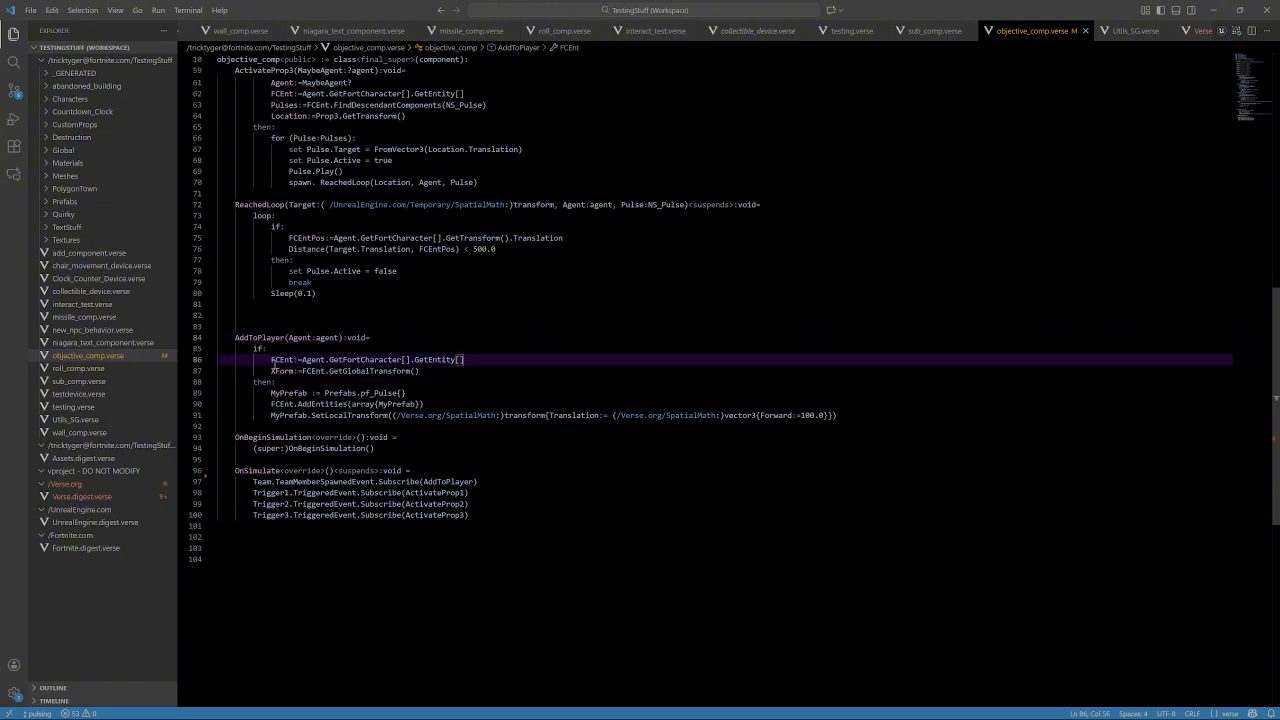
pyautogui.click(441, 387)
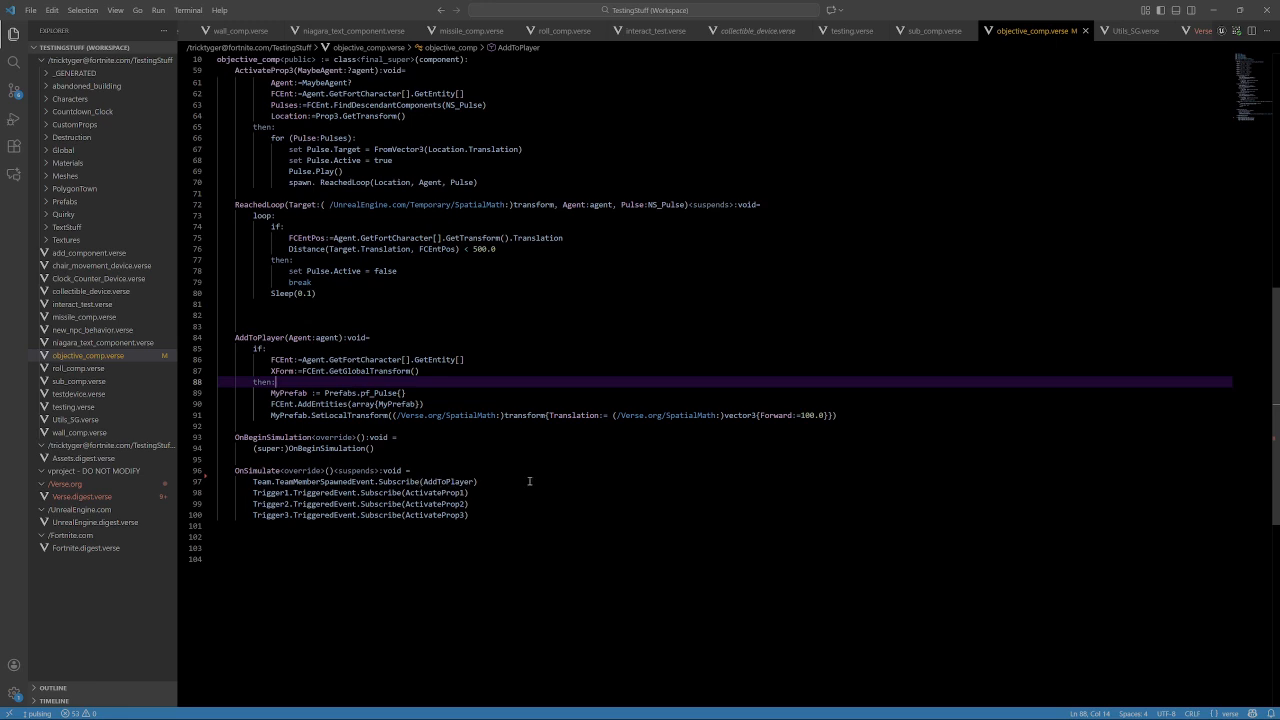
pyautogui.click(316, 359)
pyautogui.click(369, 359)
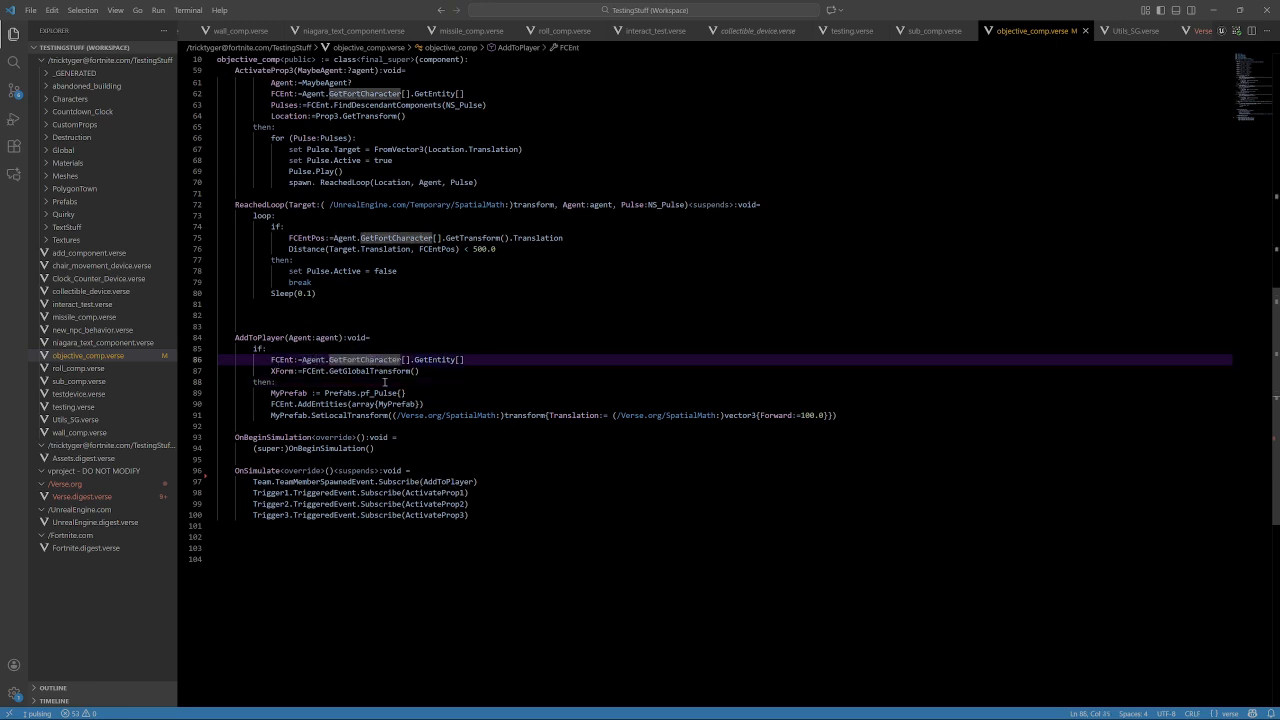
pyautogui.click(437, 359)
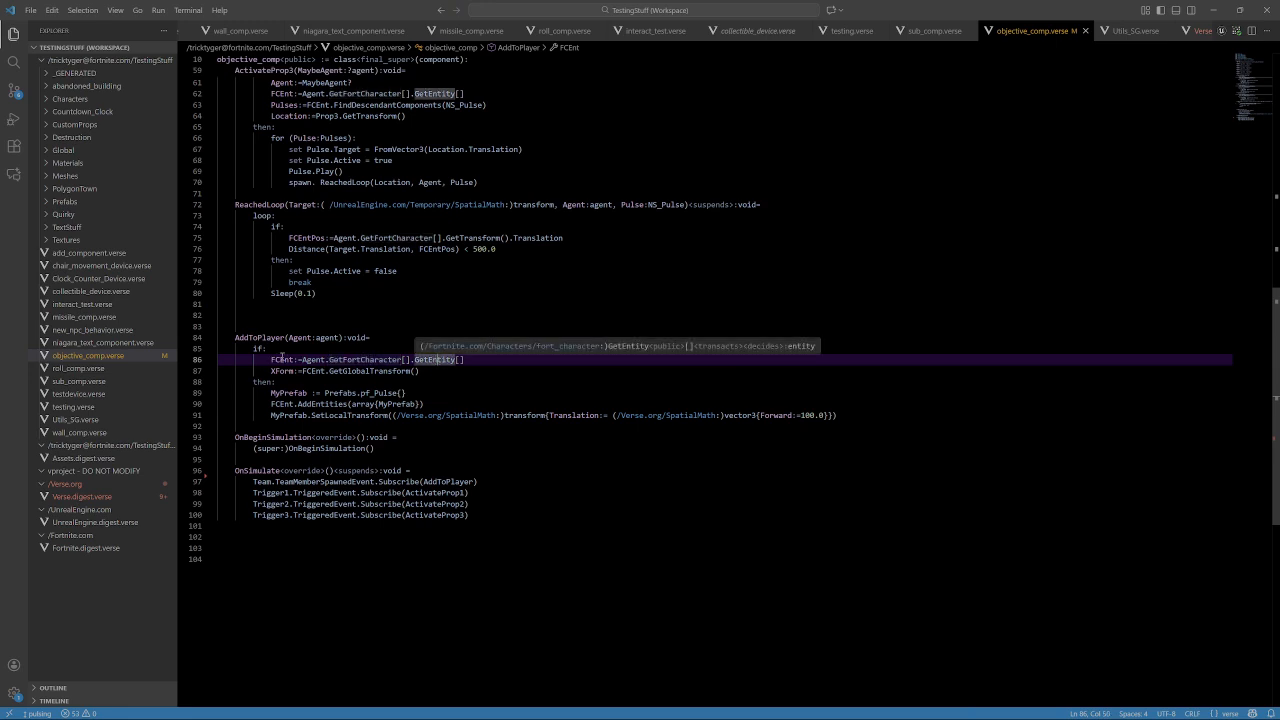
pyautogui.click(445, 372)
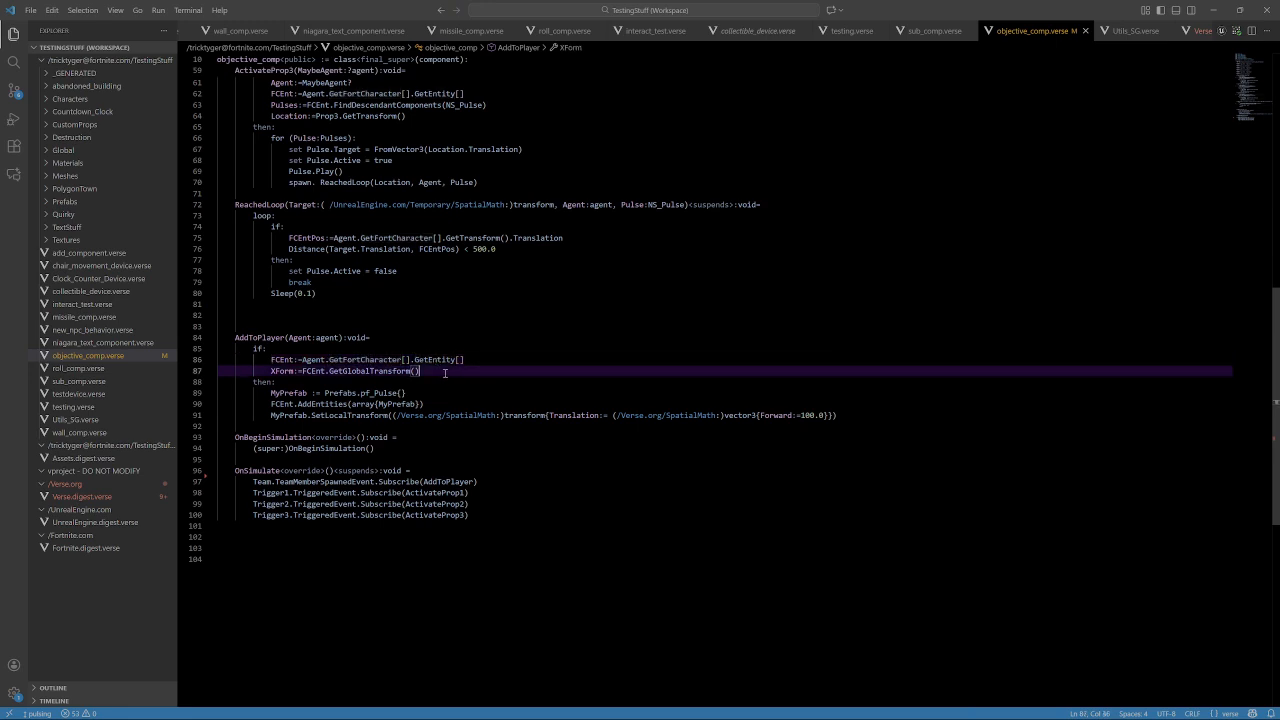
pyautogui.doubleClick(281, 371)
# Examine AddToPlayer's then block, covering the pf_Pulse instance, the AddEntities call and the SetLocalTransform call
pyautogui.click(297, 393)
pyautogui.click(422, 396)
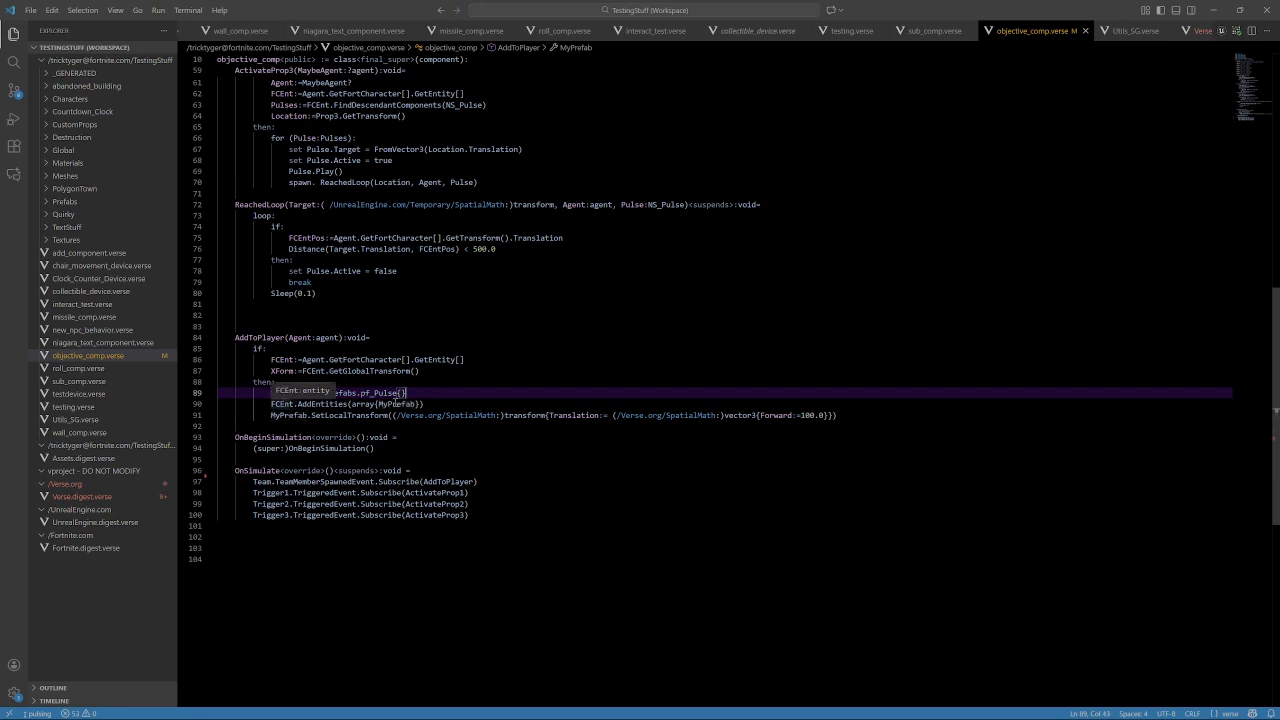
pyautogui.click(330, 404)
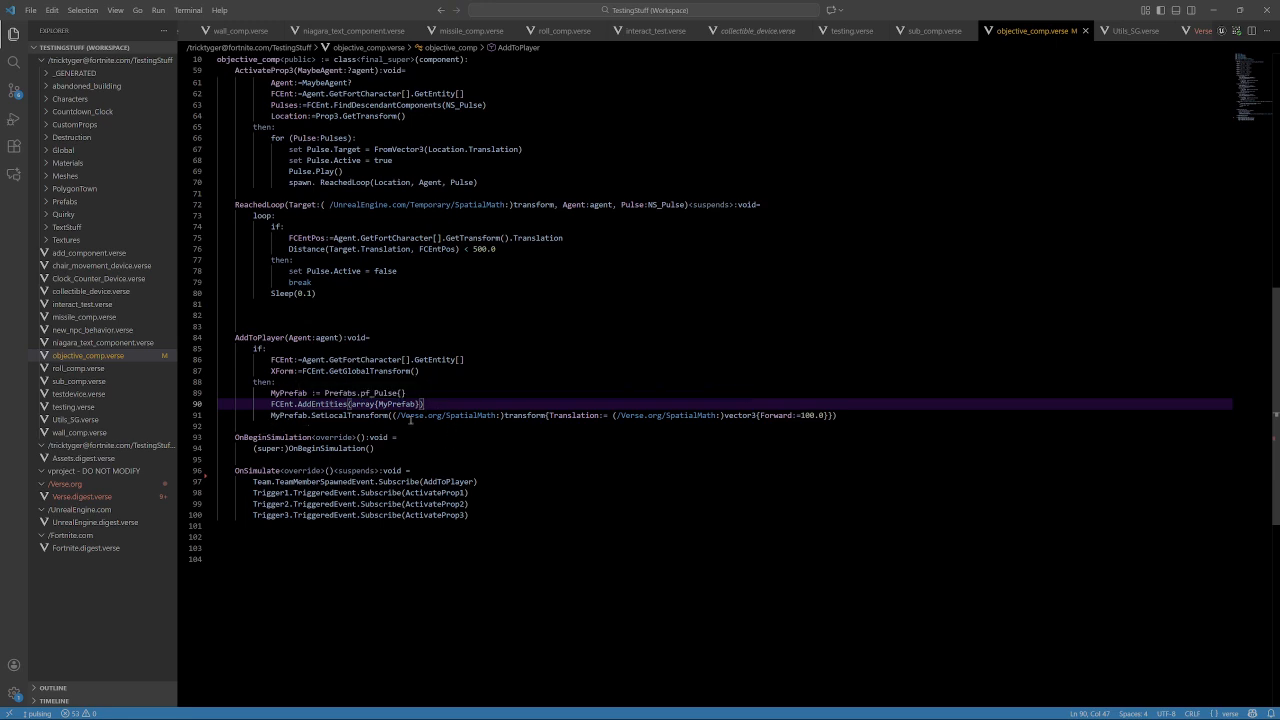
pyautogui.moveTo(330, 418)
# Review the trigger event subscriptions in OnSimulate, and read ActivateProp1's optional agent parameter and MaybeAgent unwrapping
pyautogui.click(482, 556)
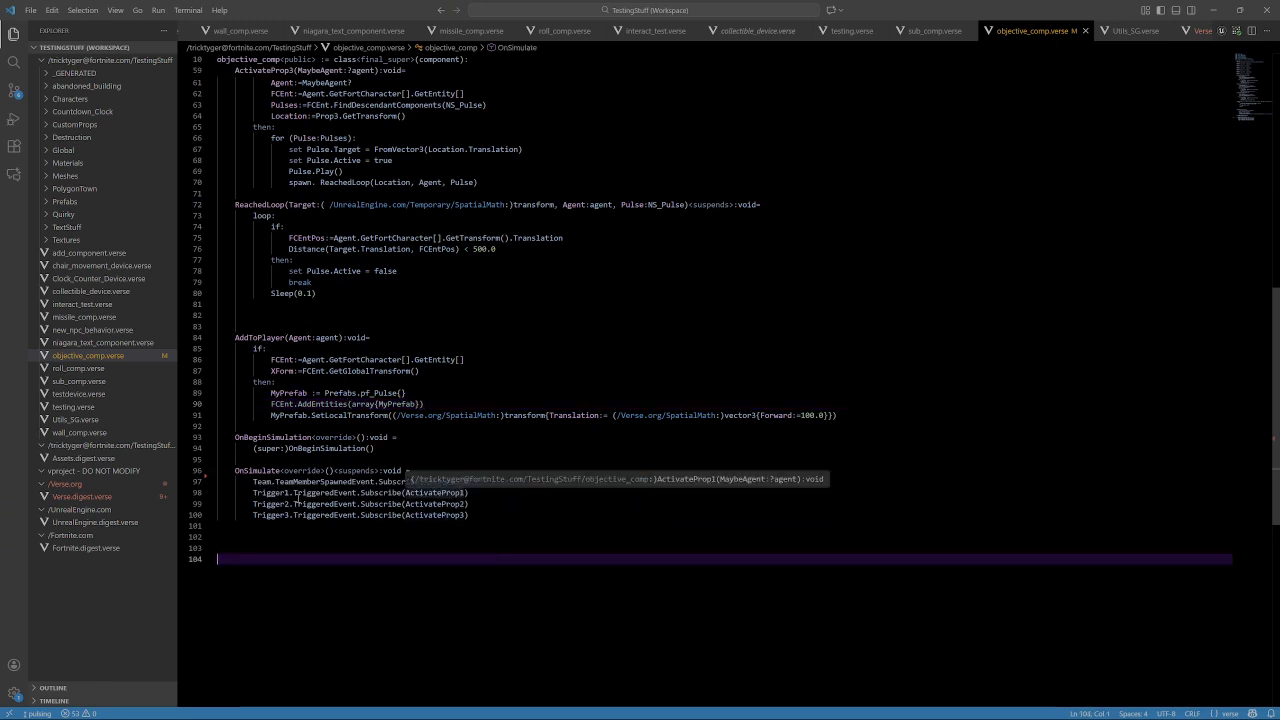
pyautogui.scroll(5, 548, 512)
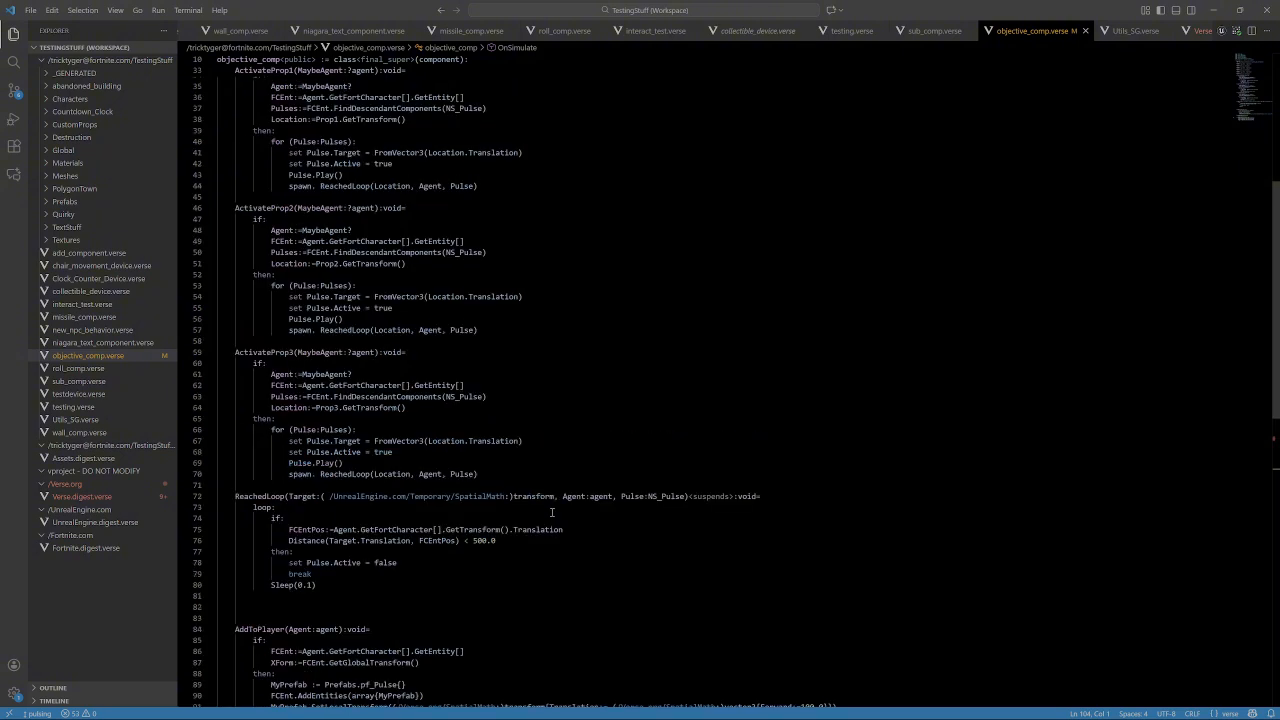
pyautogui.scroll(5, 551, 512)
pyautogui.click(521, 364)
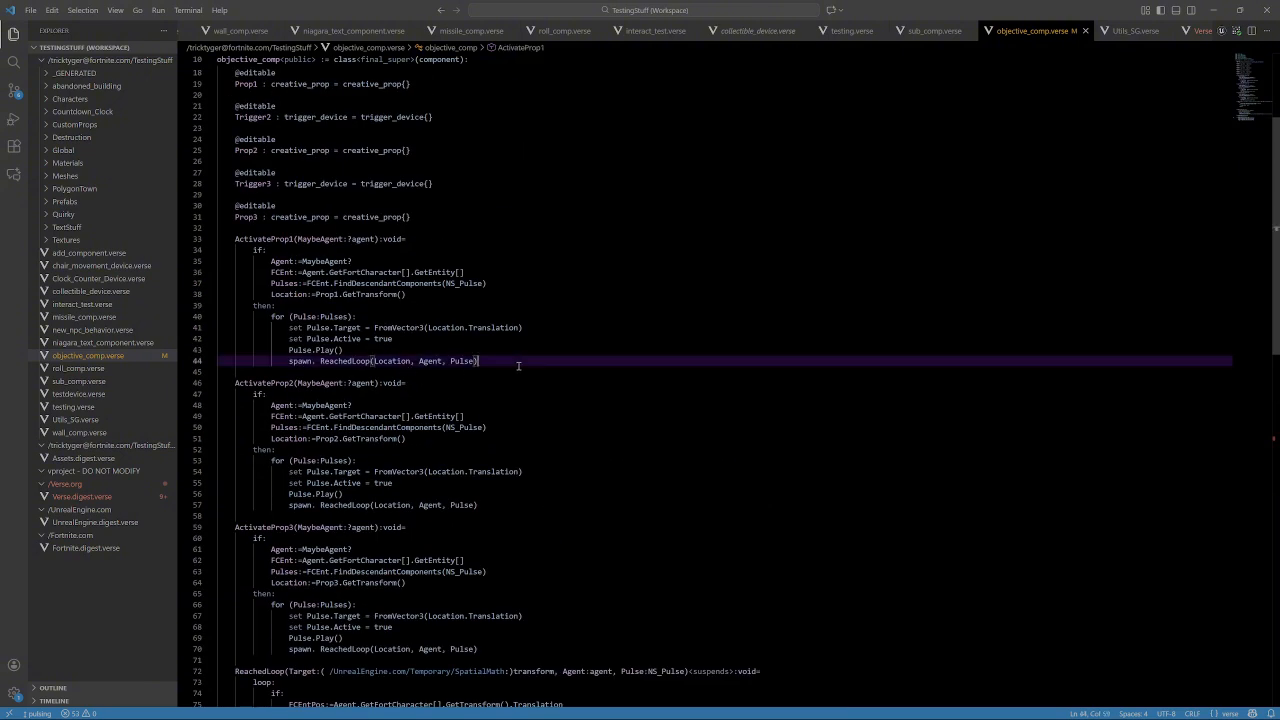
pyautogui.click(249, 283)
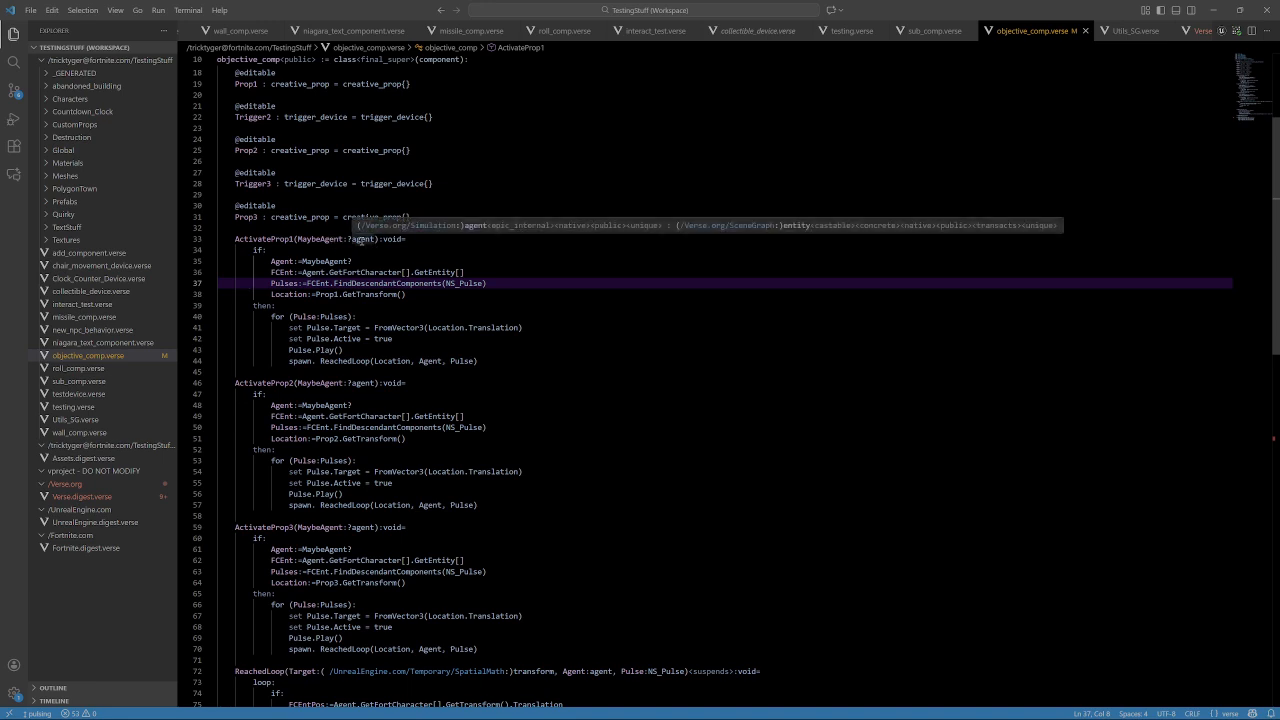
pyautogui.click(418, 251)
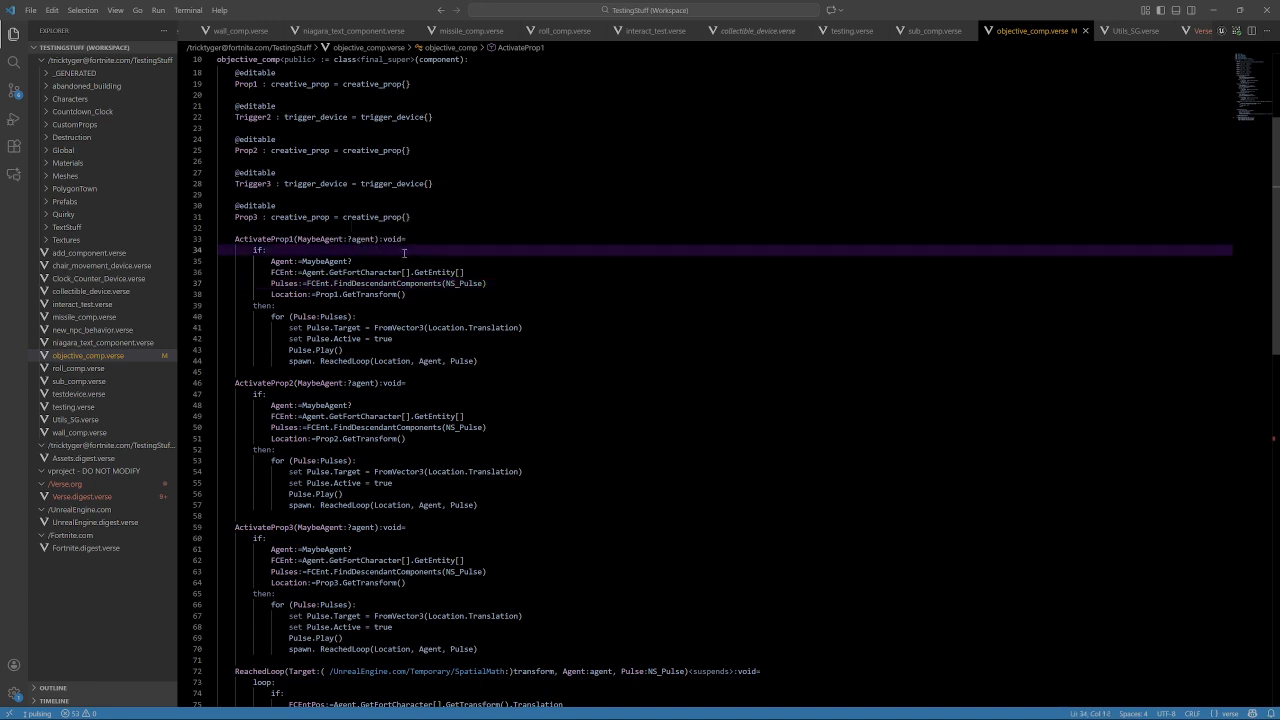
pyautogui.click(270, 260)
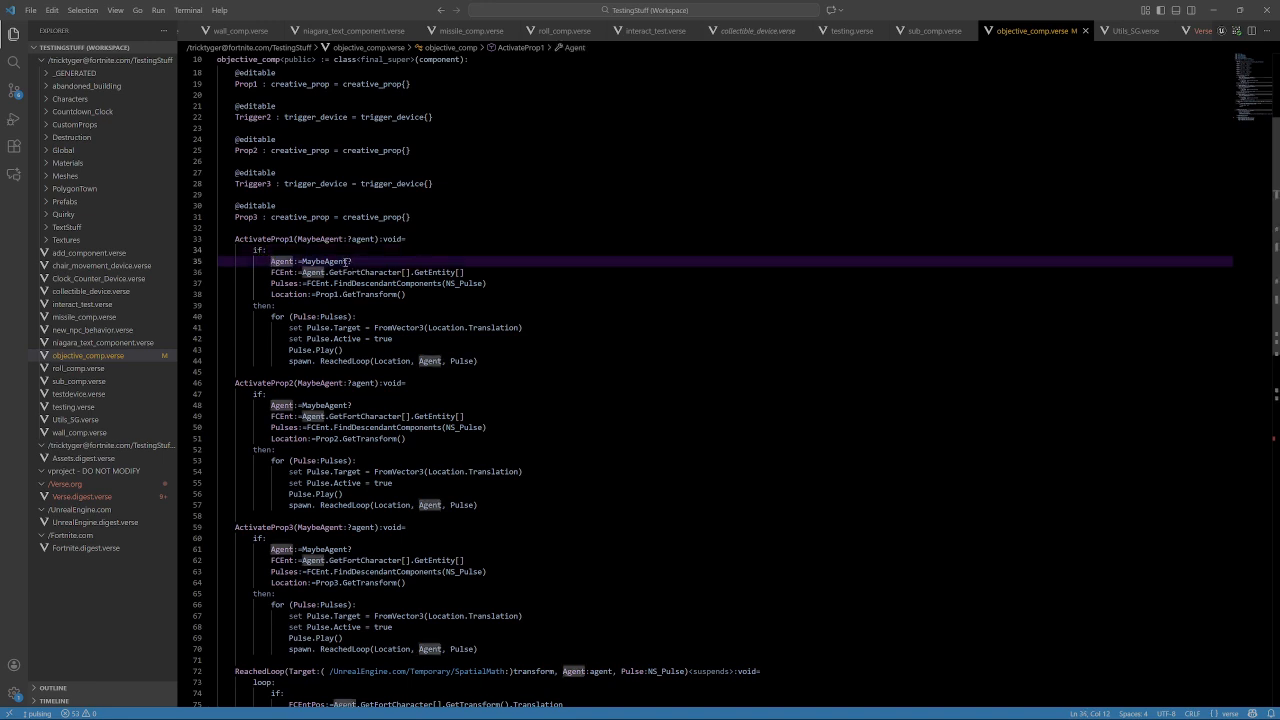
# Examine ActivateProp1's FCEnt assignment, its NS_Pulse component lookup and the Location taken from Prop1's transform
pyautogui.click(473, 294)
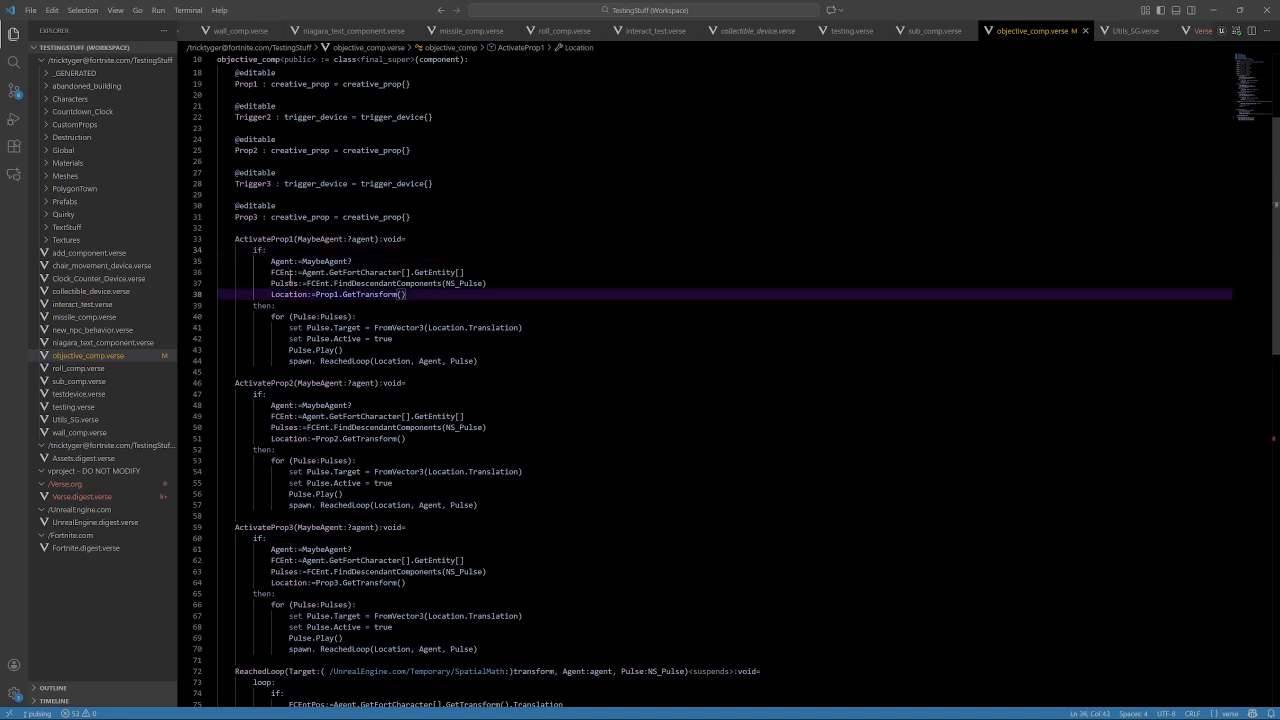
pyautogui.click(269, 272)
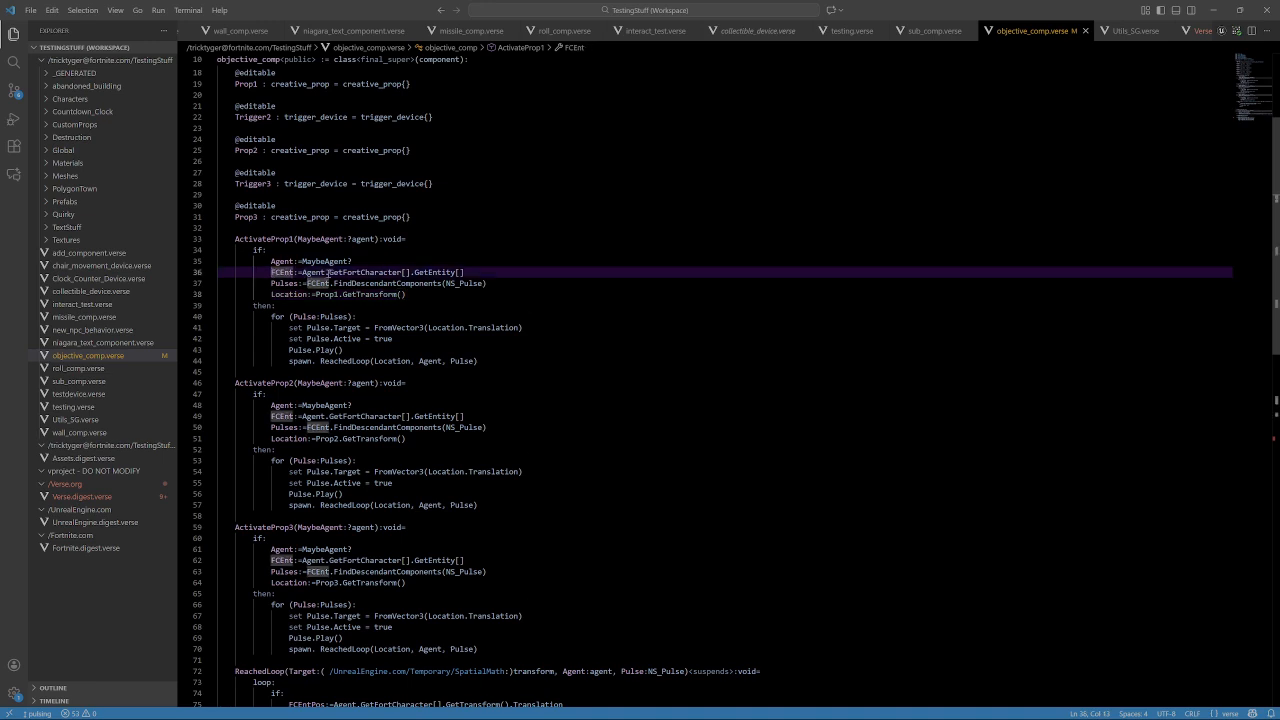
pyautogui.click(510, 291)
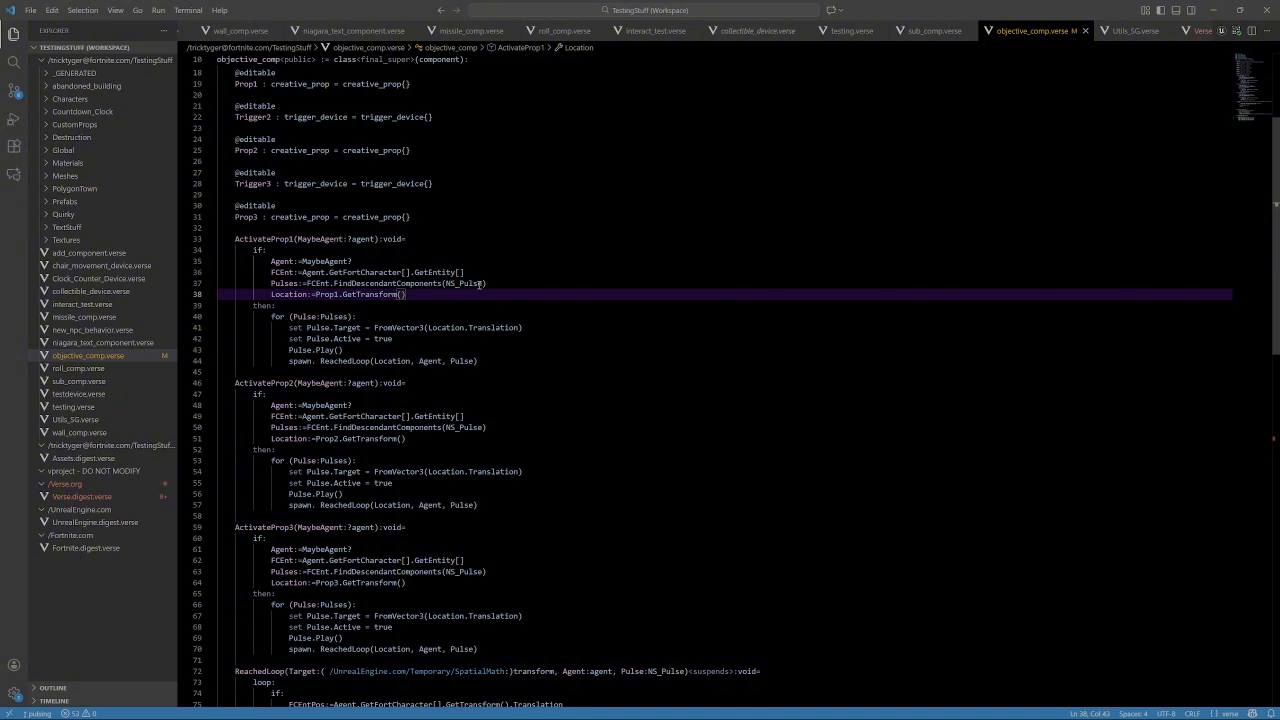
pyautogui.moveTo(486, 284); pyautogui.dragTo(446, 284)
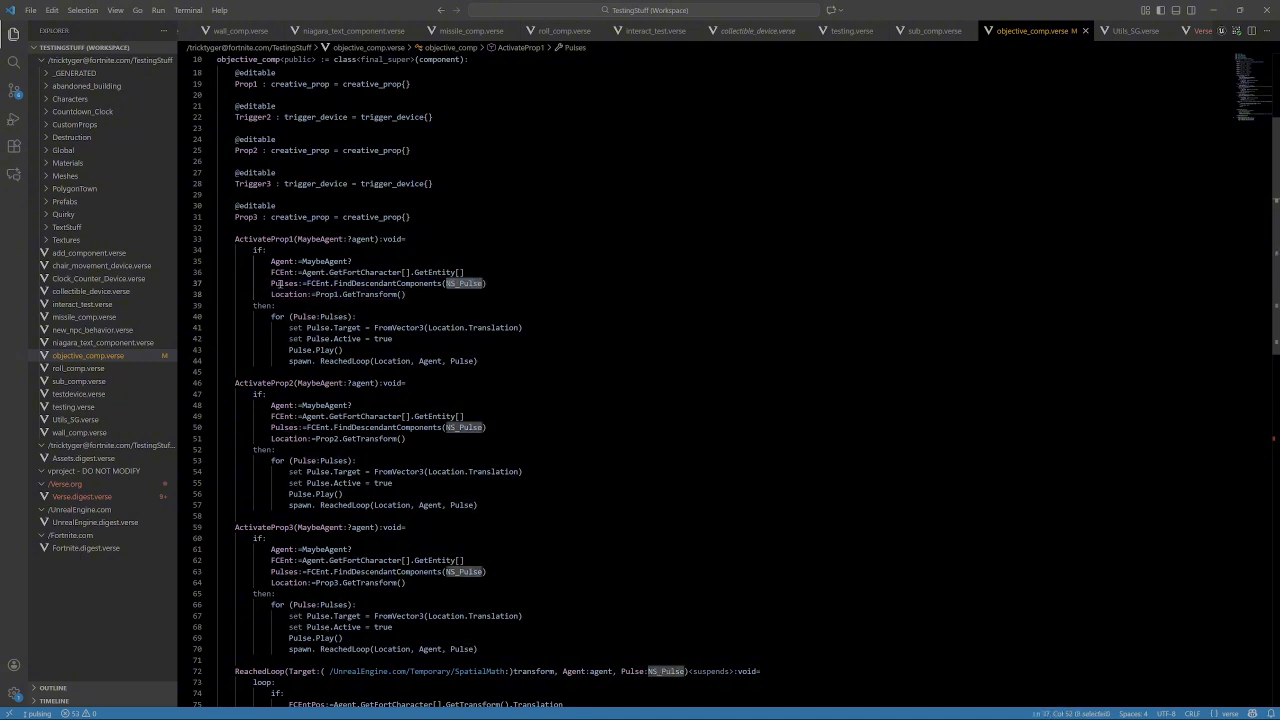
pyautogui.click(284, 283)
pyautogui.click(412, 293)
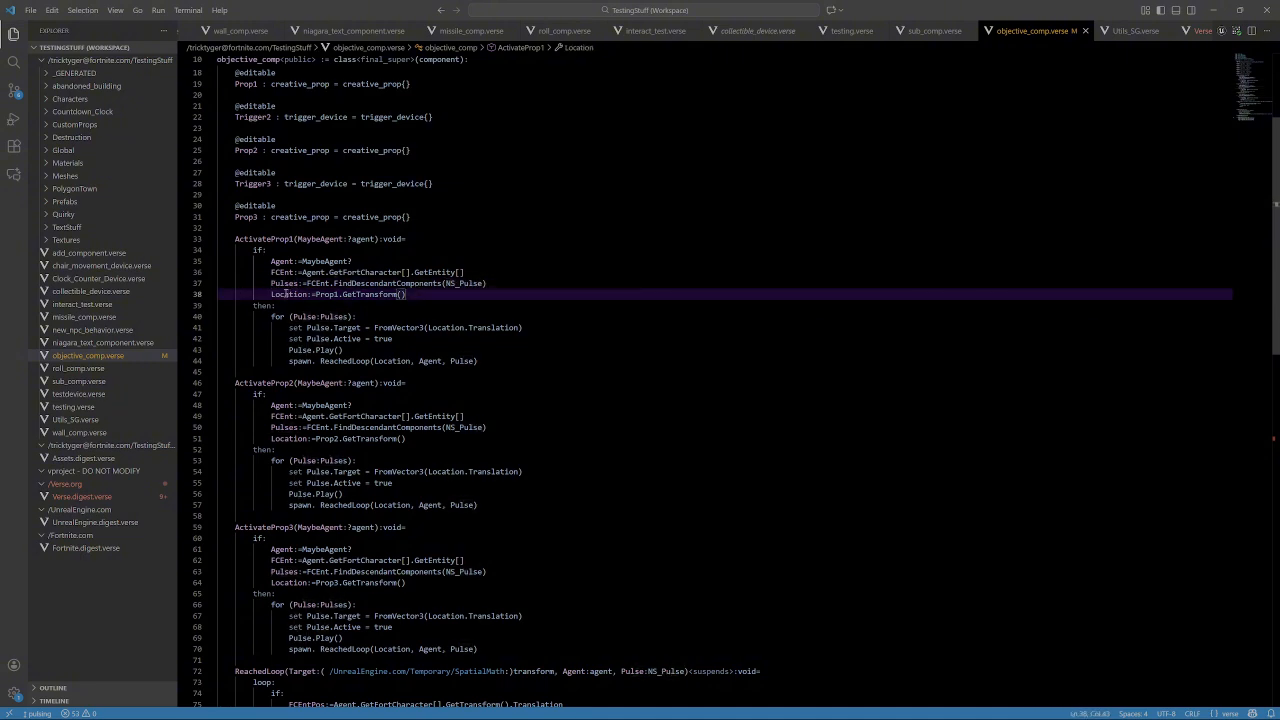
pyautogui.moveTo(272, 294); pyautogui.dragTo(406, 294)
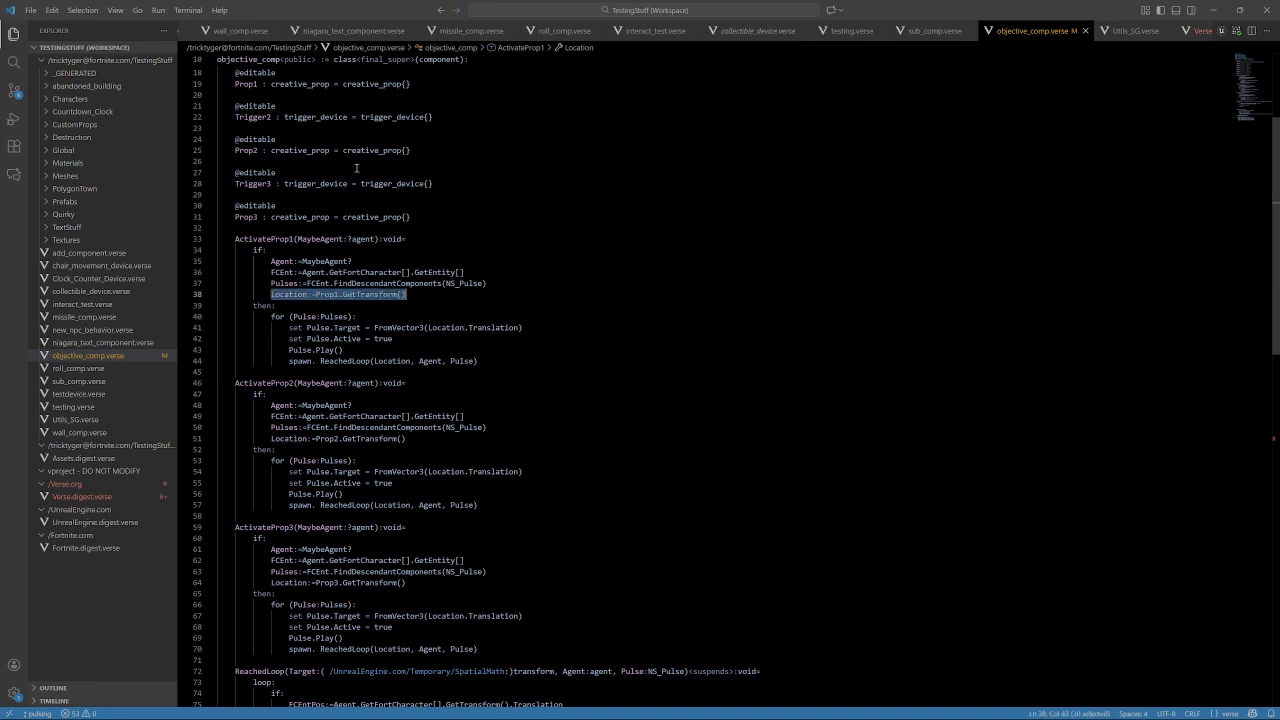
pyautogui.click(415, 295)
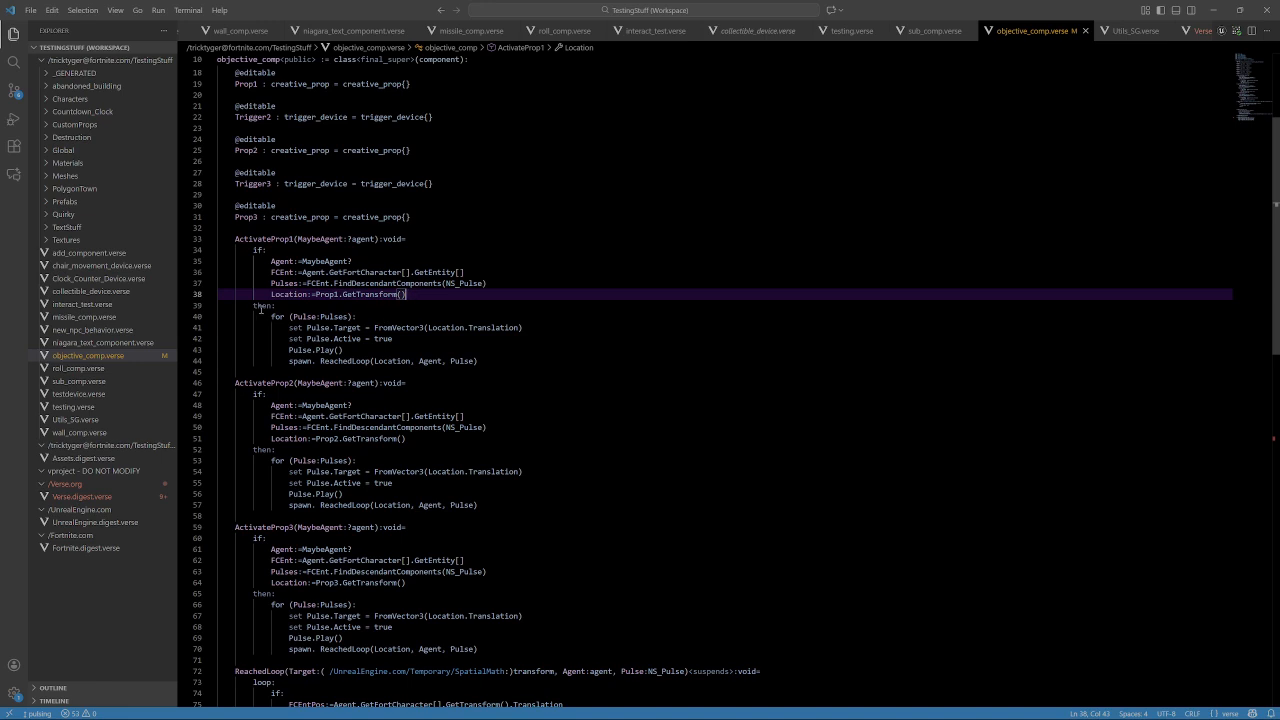
# Relate ActivateProp1's FindDescendantComponents call to the for loop that iterates over Pulses
pyautogui.click(499, 283)
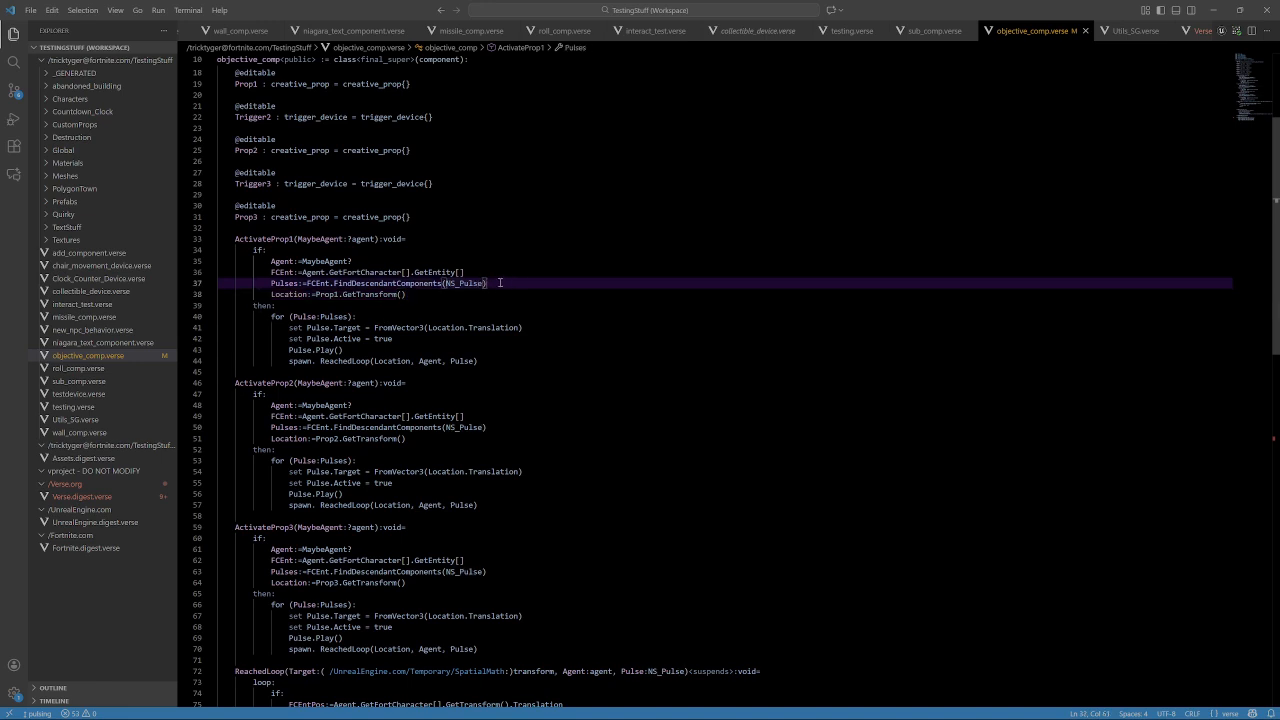
pyautogui.moveTo(499, 283); pyautogui.dragTo(273, 283)
pyautogui.click(361, 283)
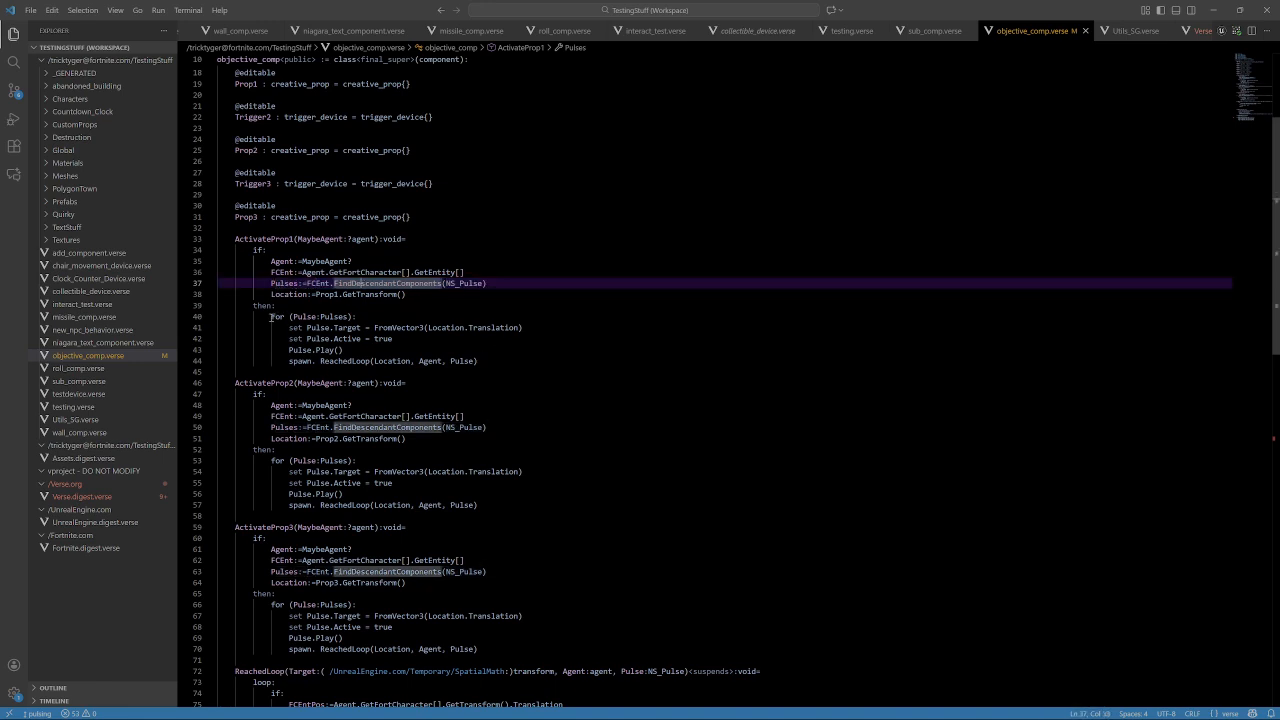
pyautogui.moveTo(271, 316); pyautogui.dragTo(357, 316)
pyautogui.click(357, 314)
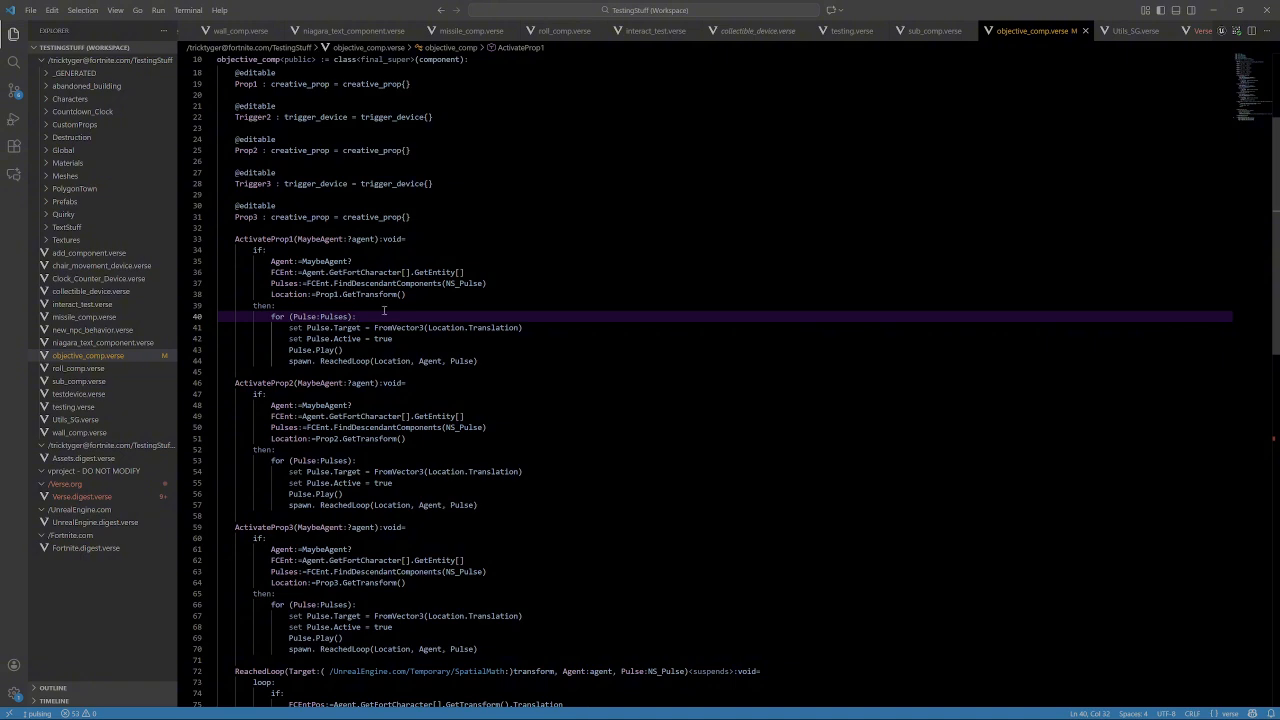
pyautogui.moveTo(270, 318); pyautogui.dragTo(368, 318)
pyautogui.click(378, 354)
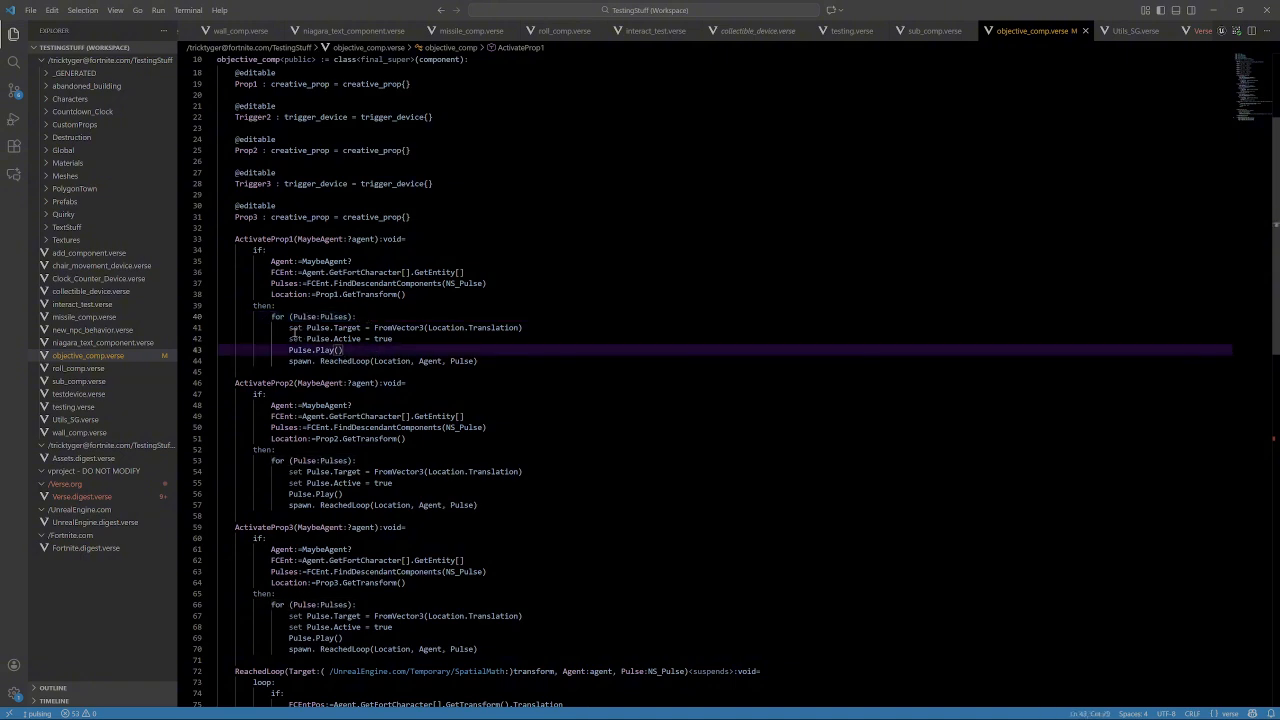
# Inspect the loop lines in ActivateProp1 that set Pulse.Target from Location.Translation and Pulse.Active to true
pyautogui.click(293, 330)
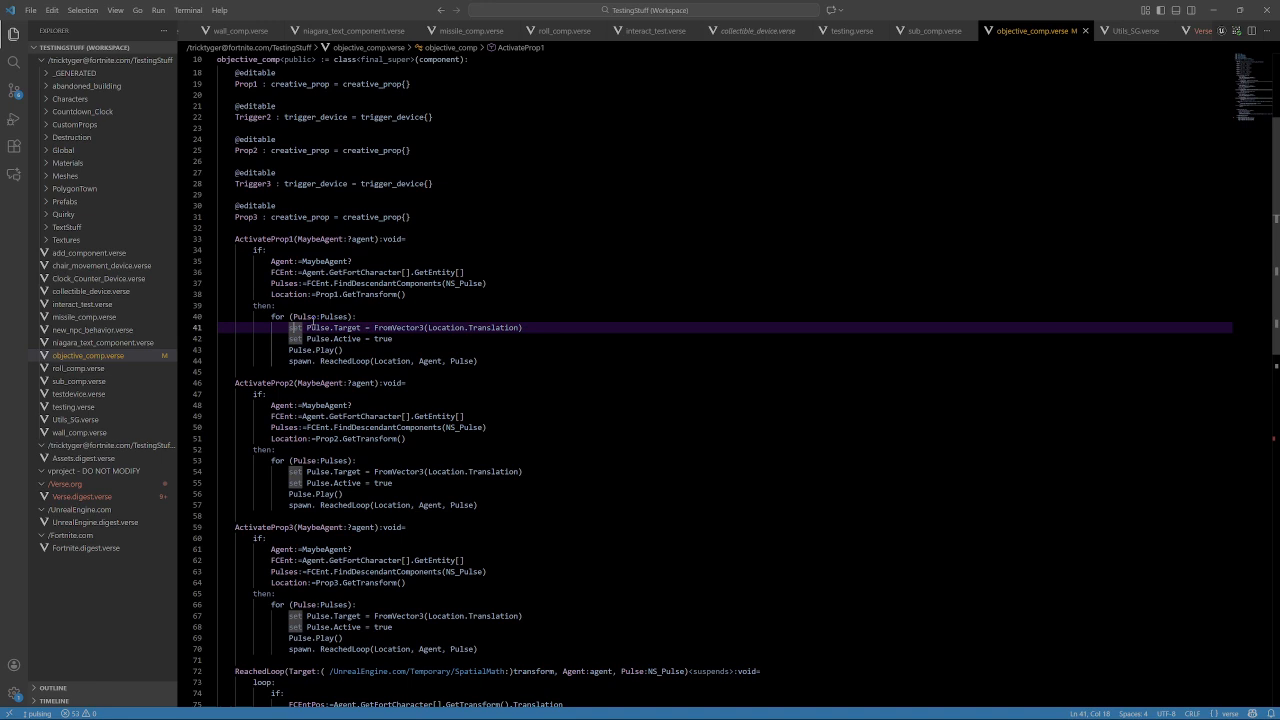
pyautogui.click(470, 284)
pyautogui.click(301, 330)
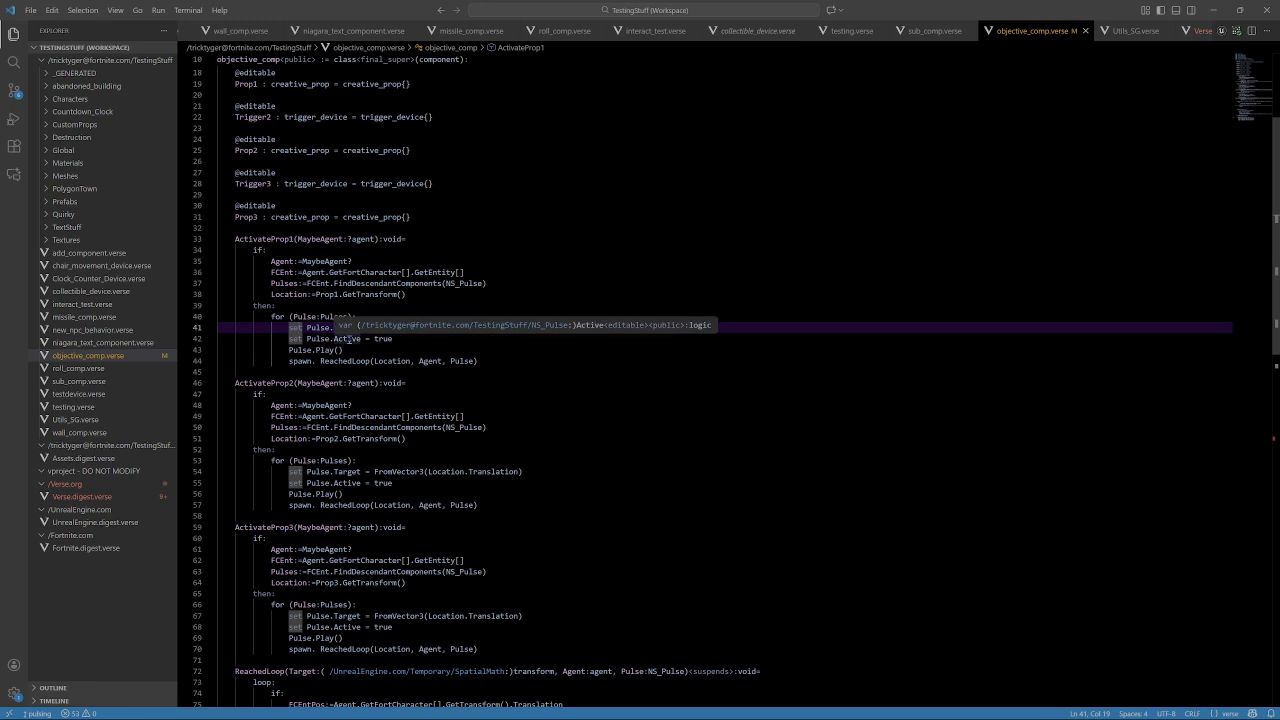
pyautogui.click(447, 363)
pyautogui.click(338, 329)
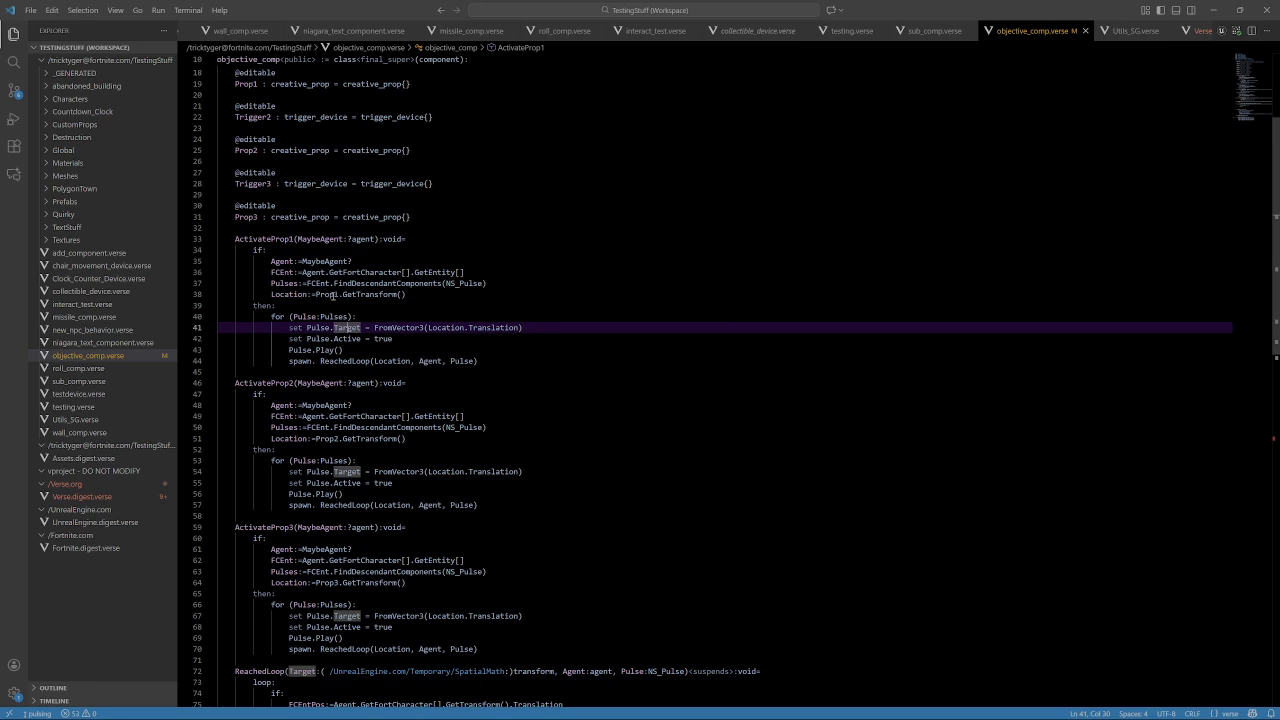
pyautogui.click(279, 294)
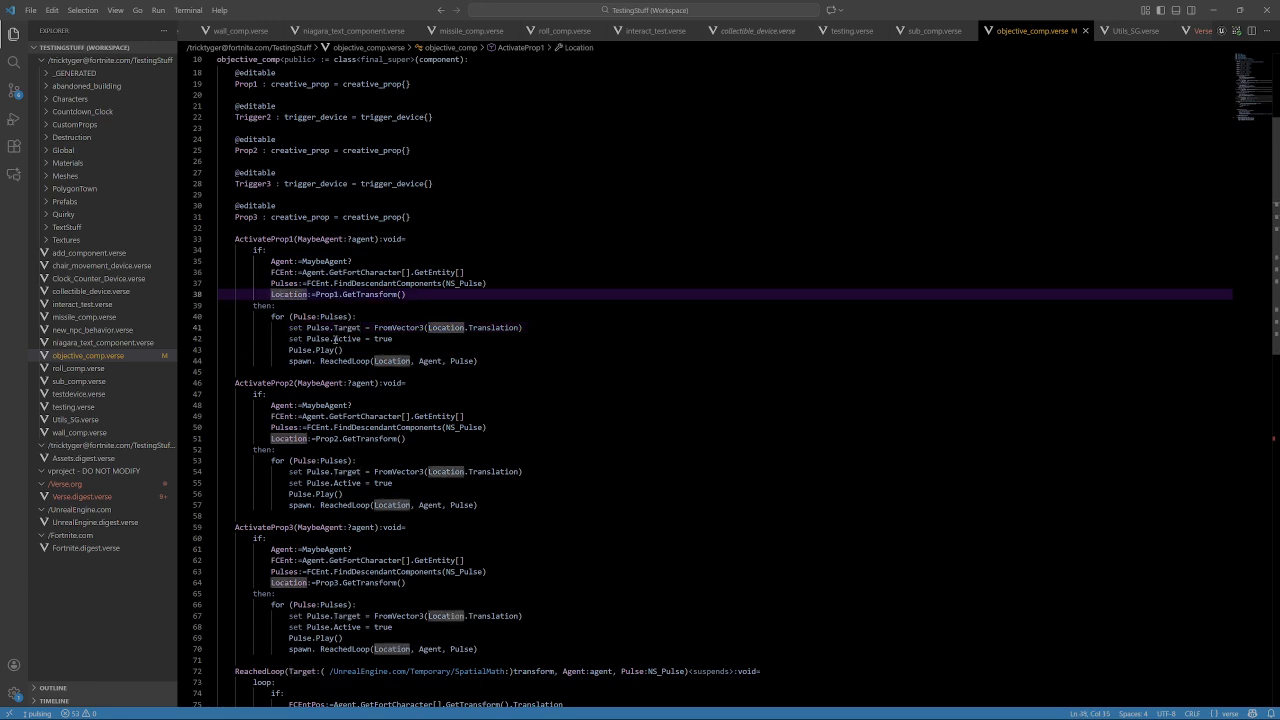
pyautogui.click(384, 339)
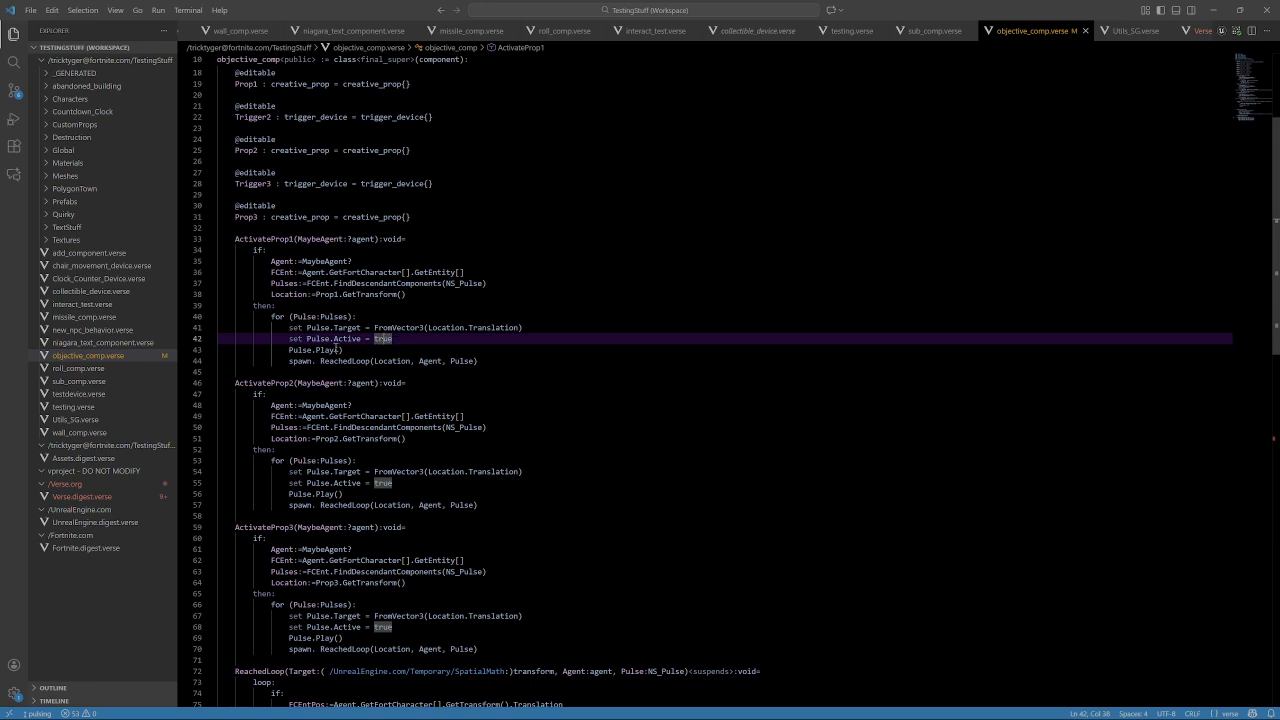
# Inspect the Pulse.Play() call and the spawned ReachedLoop(Location, Agent, Pulse) call at the end of ActivateProp1's for loop
pyautogui.click(312, 350)
pyautogui.click(330, 350)
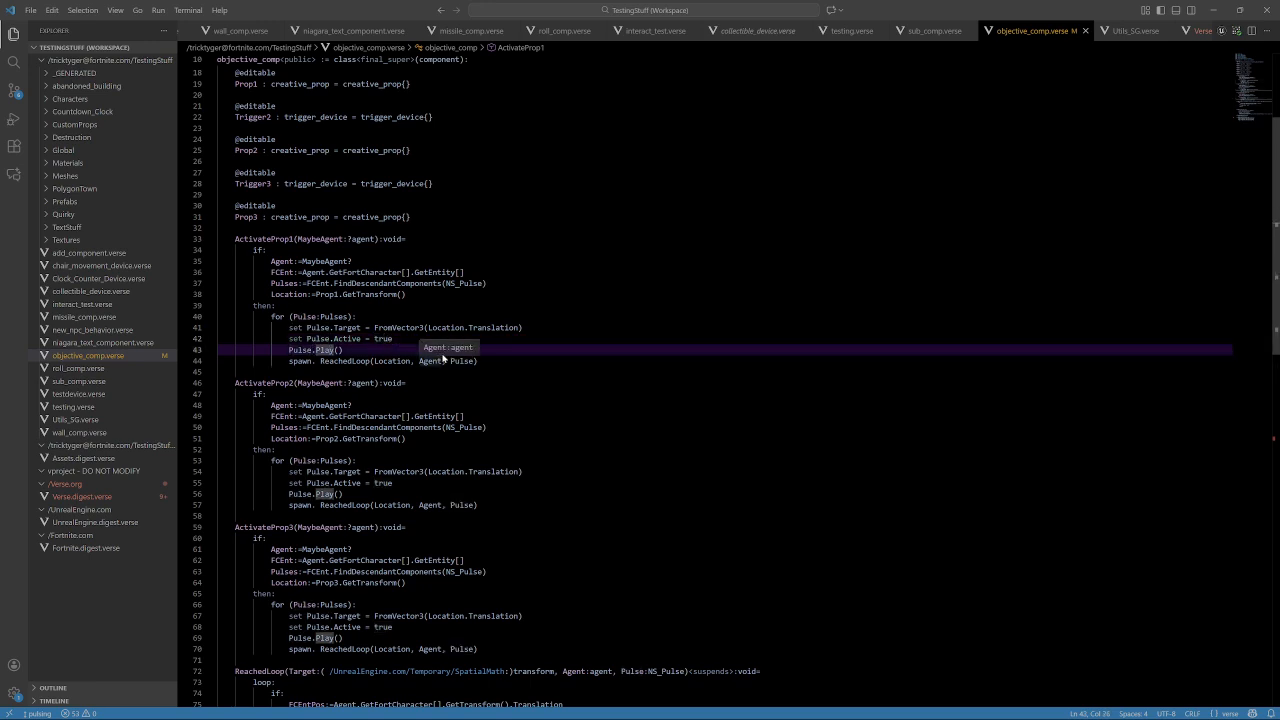
pyautogui.click(388, 353)
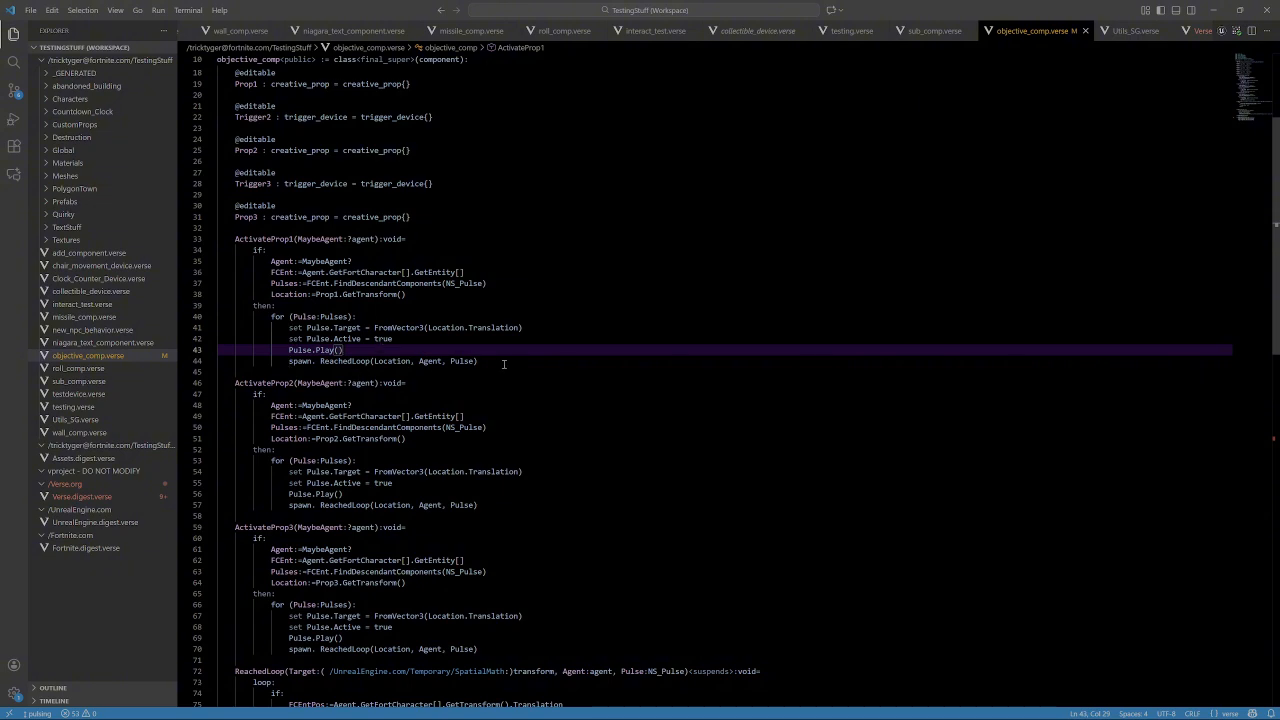
pyautogui.click(335, 362)
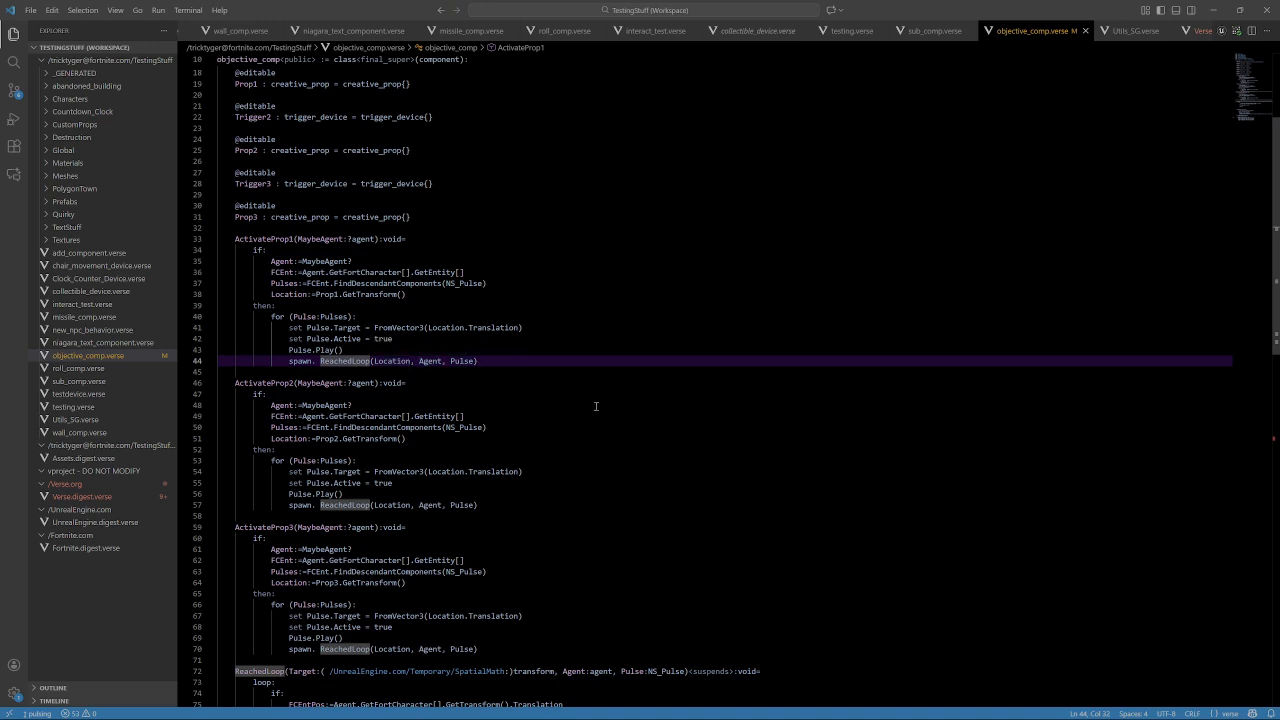
pyautogui.scroll(-4, 568, 456)
pyautogui.scroll(4, 493, 449)
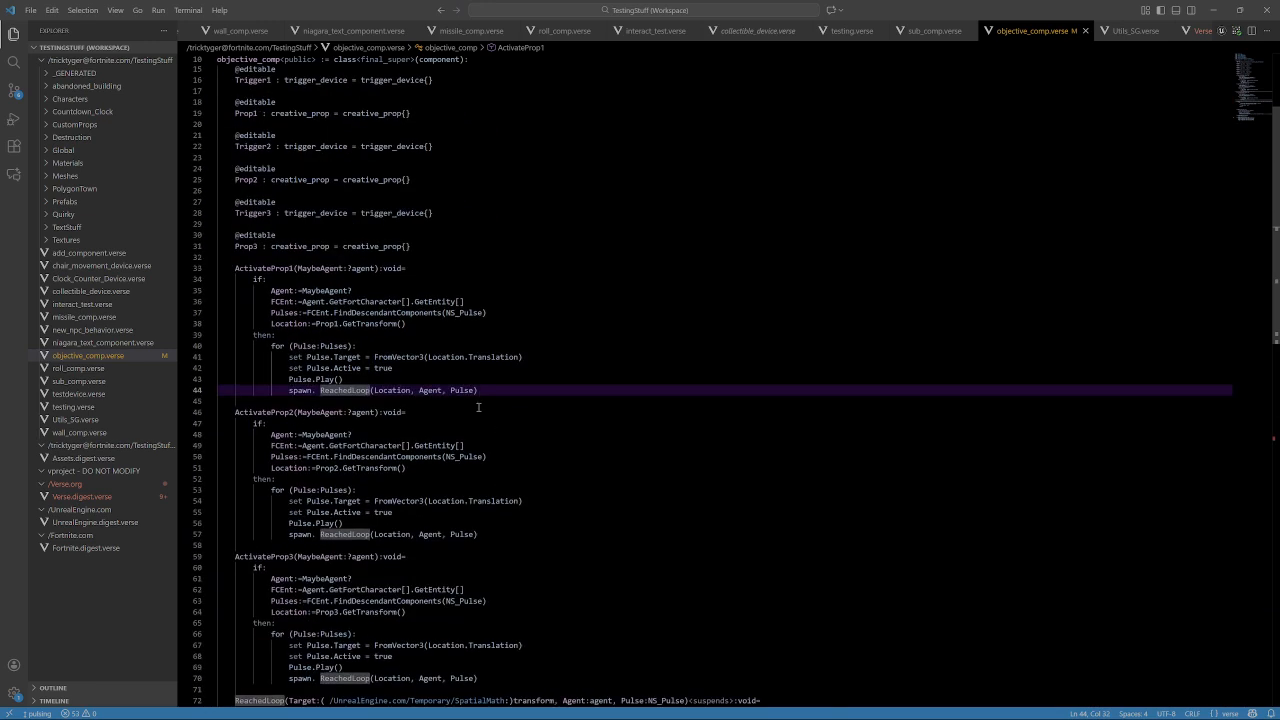
pyautogui.click(484, 392)
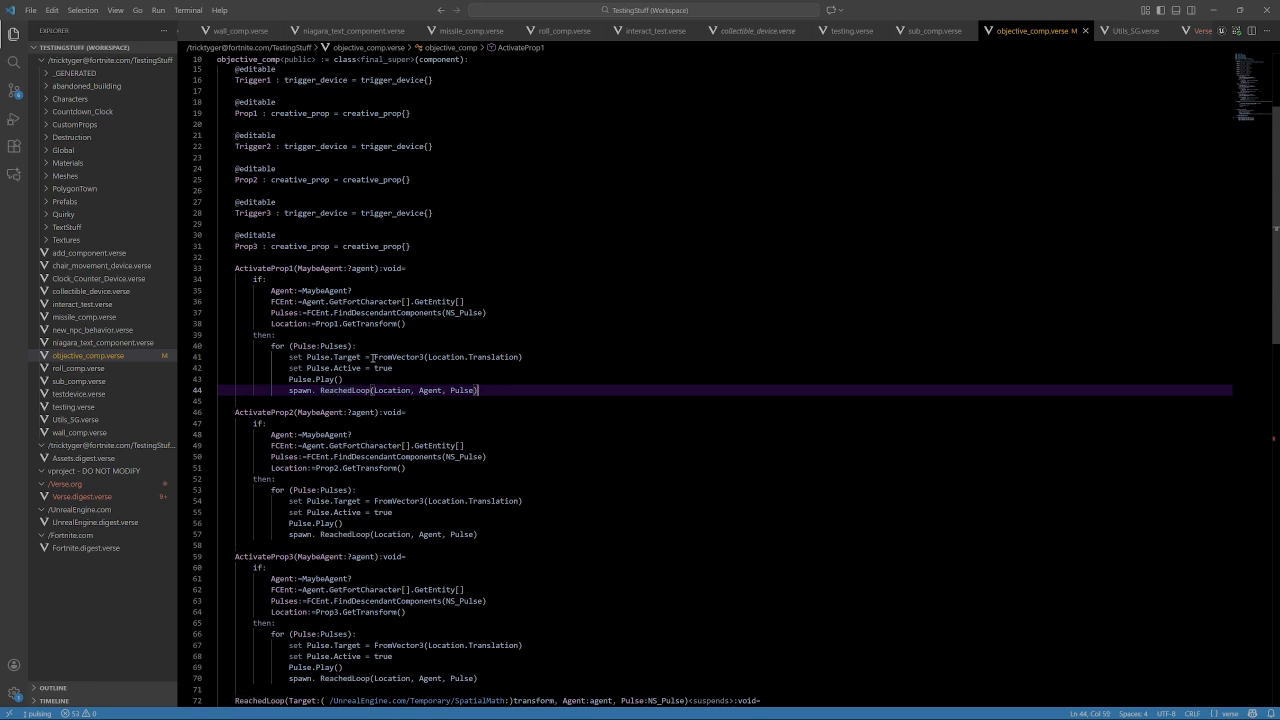
# Highlight the FromVector3 conversion applied to Location.Translation where ActivateProp1 sets Pulse.Target
pyautogui.moveTo(382, 358); pyautogui.dragTo(422, 358)
pyautogui.click(438, 367)
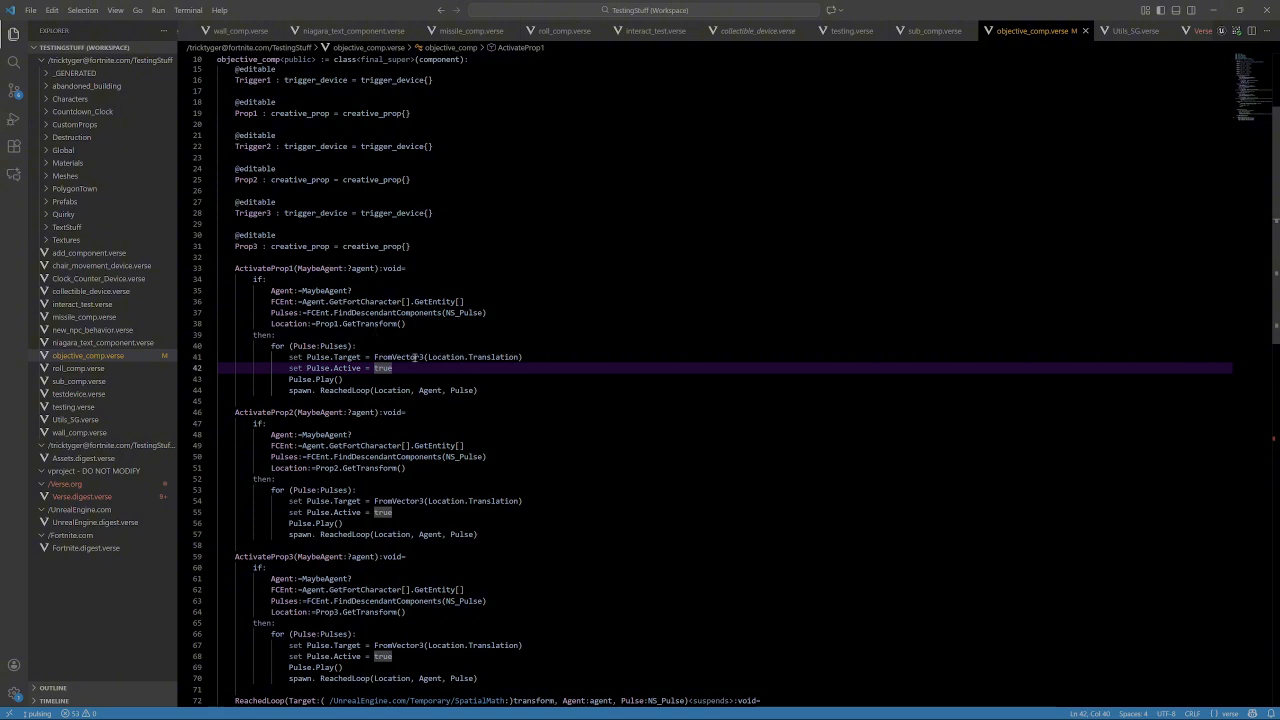
pyautogui.moveTo(374, 357); pyautogui.dragTo(424, 357)
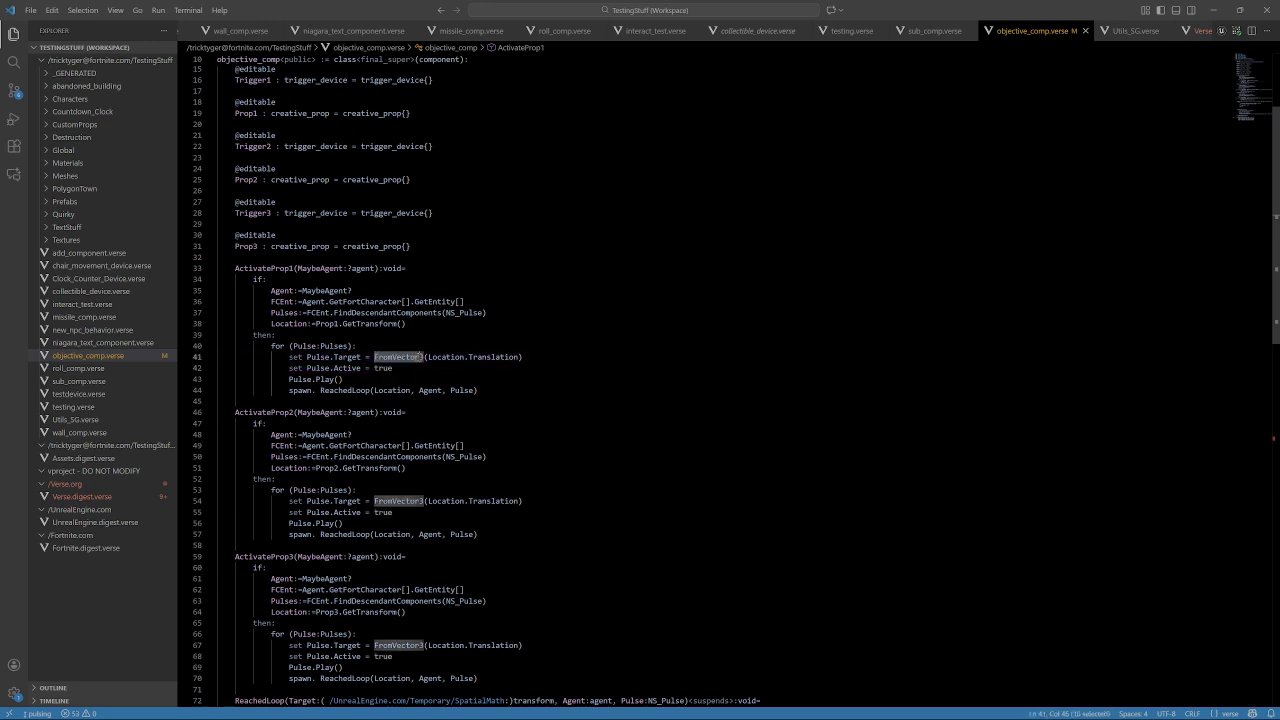
# Read the ReachedLoop function, covering its FCEntPos distance check, Pulse.Active reset, break and Sleep call
pyautogui.click(370, 390)
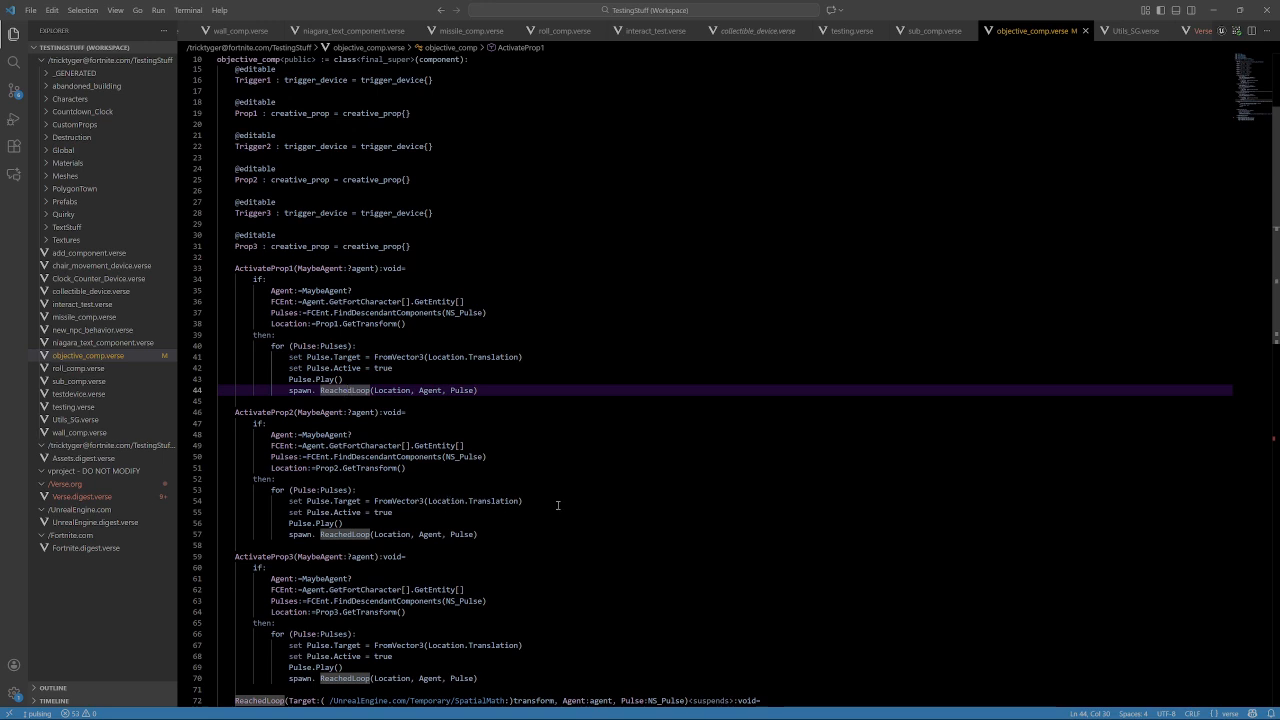
pyautogui.scroll(-6, 575, 490)
pyautogui.click(440, 574)
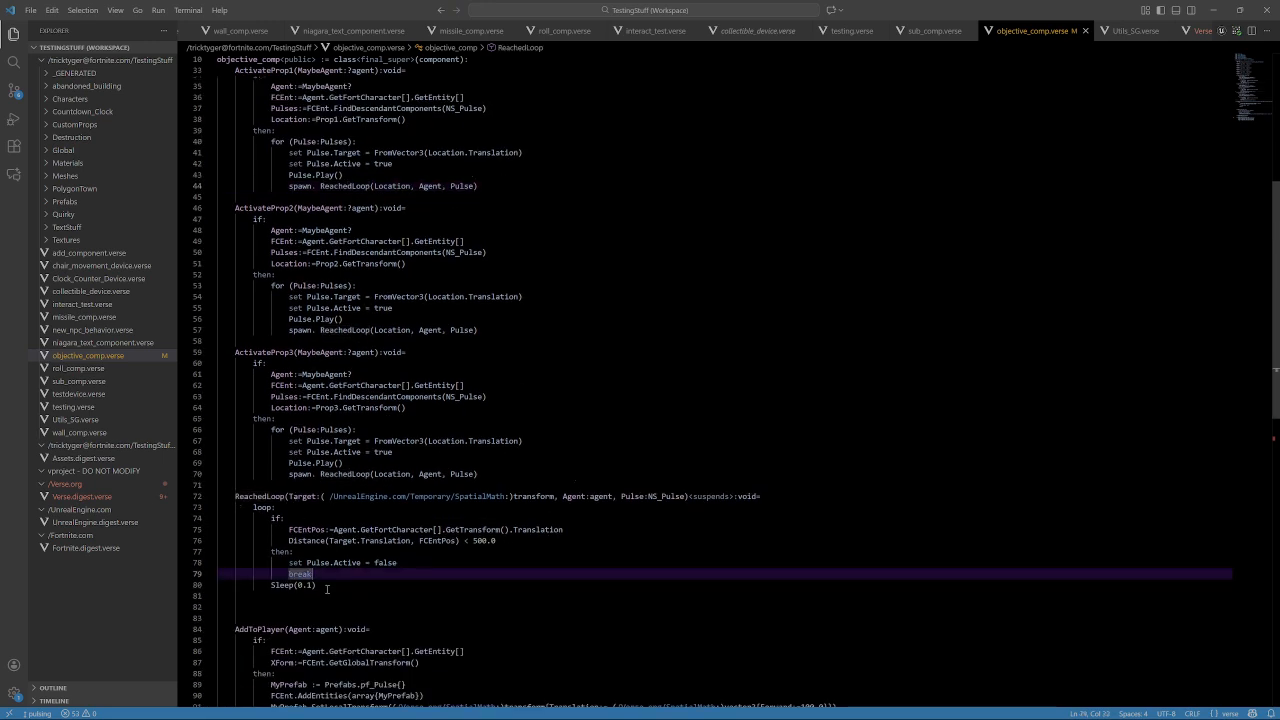
pyautogui.press('Down')
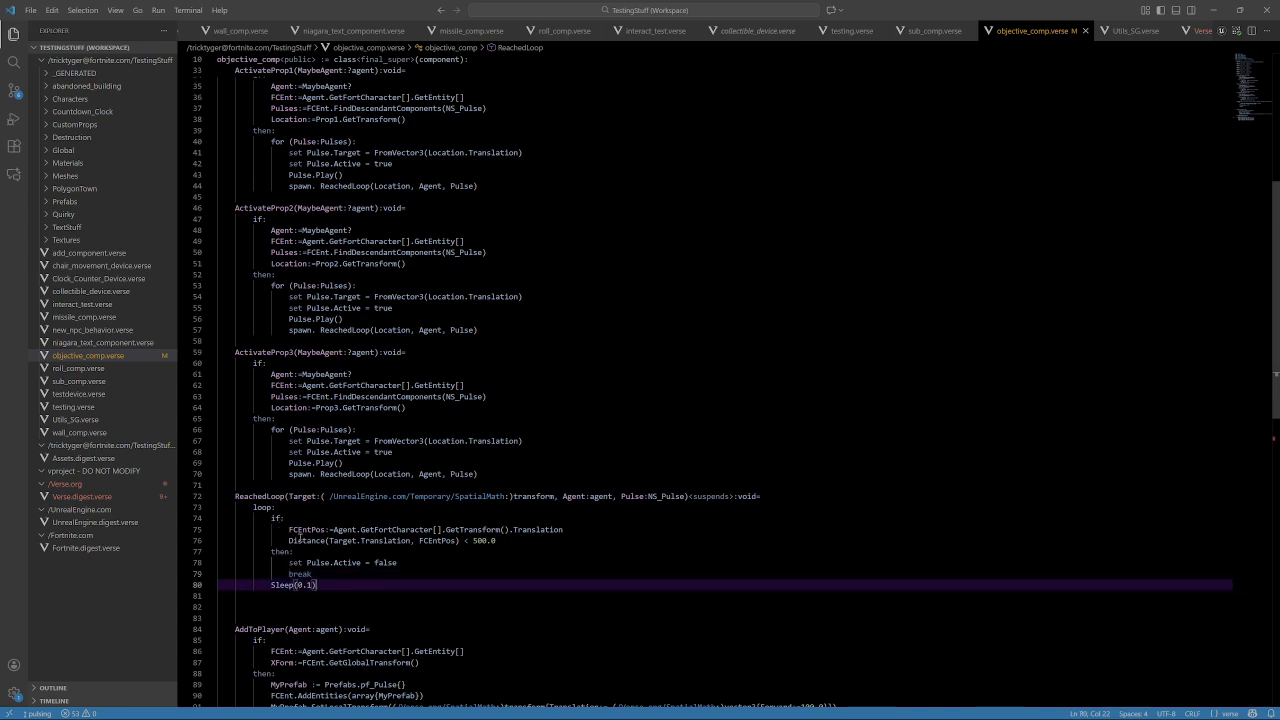
pyautogui.click(418, 566)
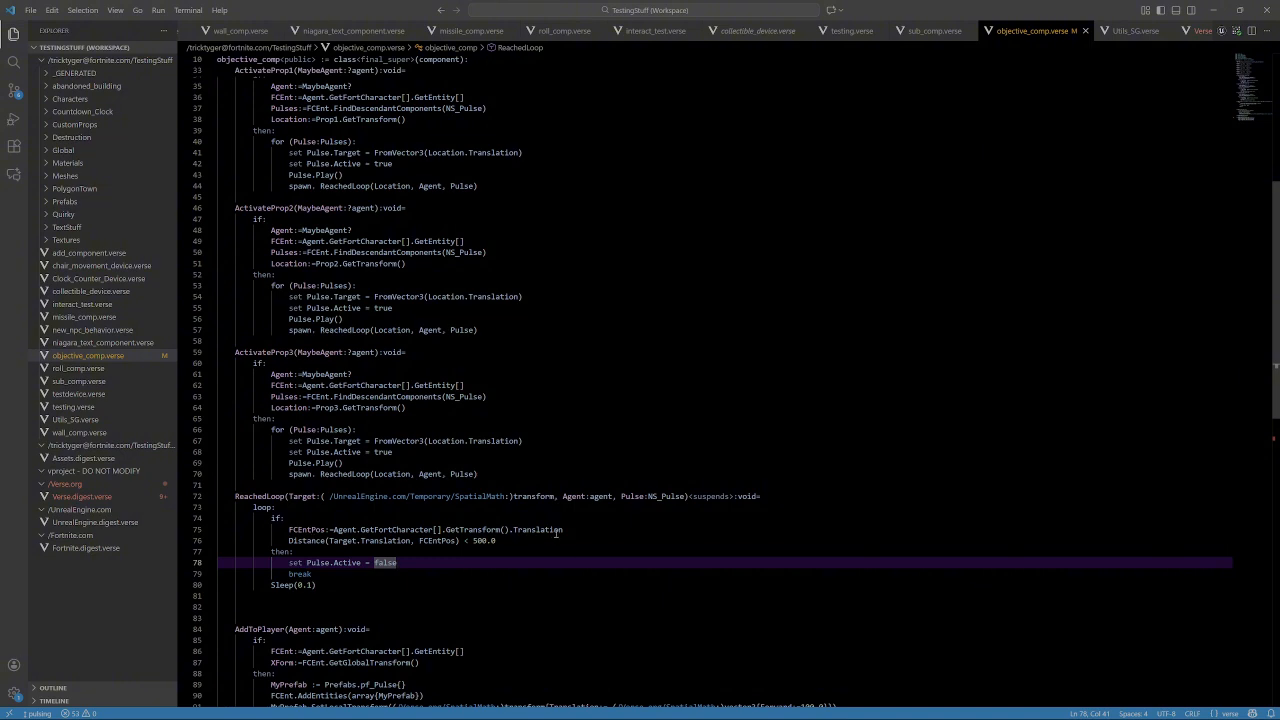
pyautogui.click(497, 541)
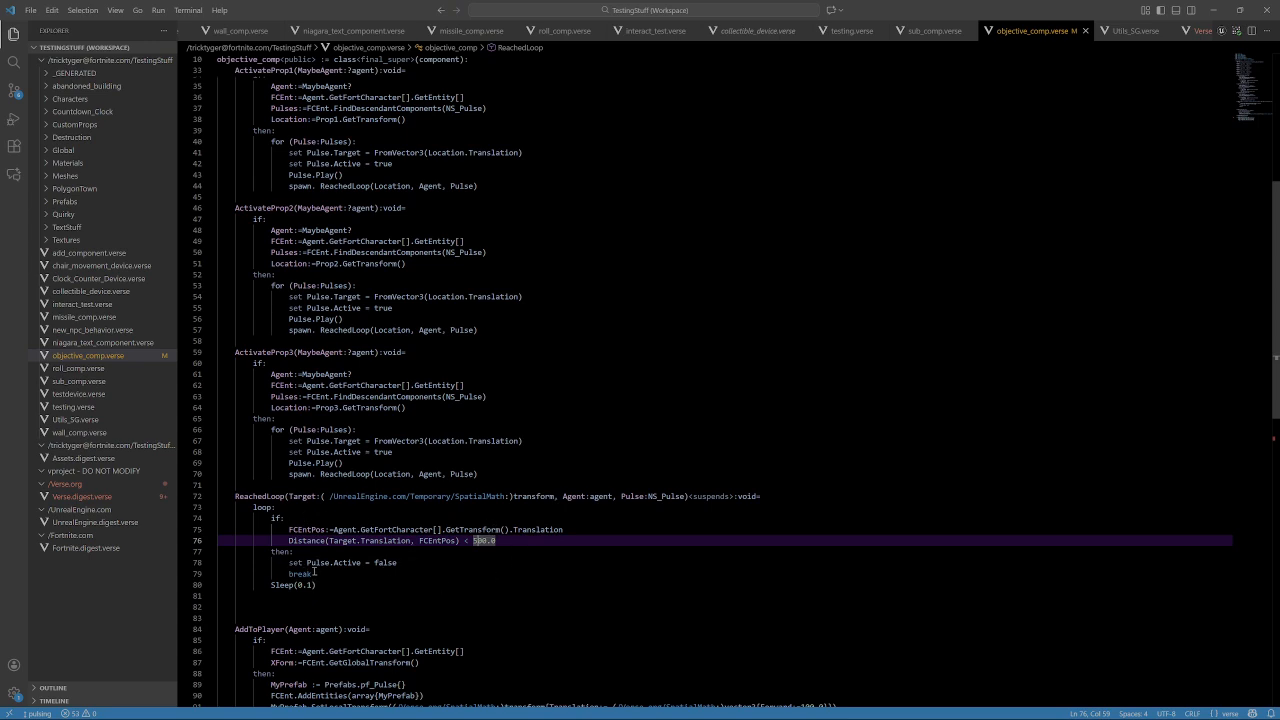
pyautogui.doubleClick(312, 573)
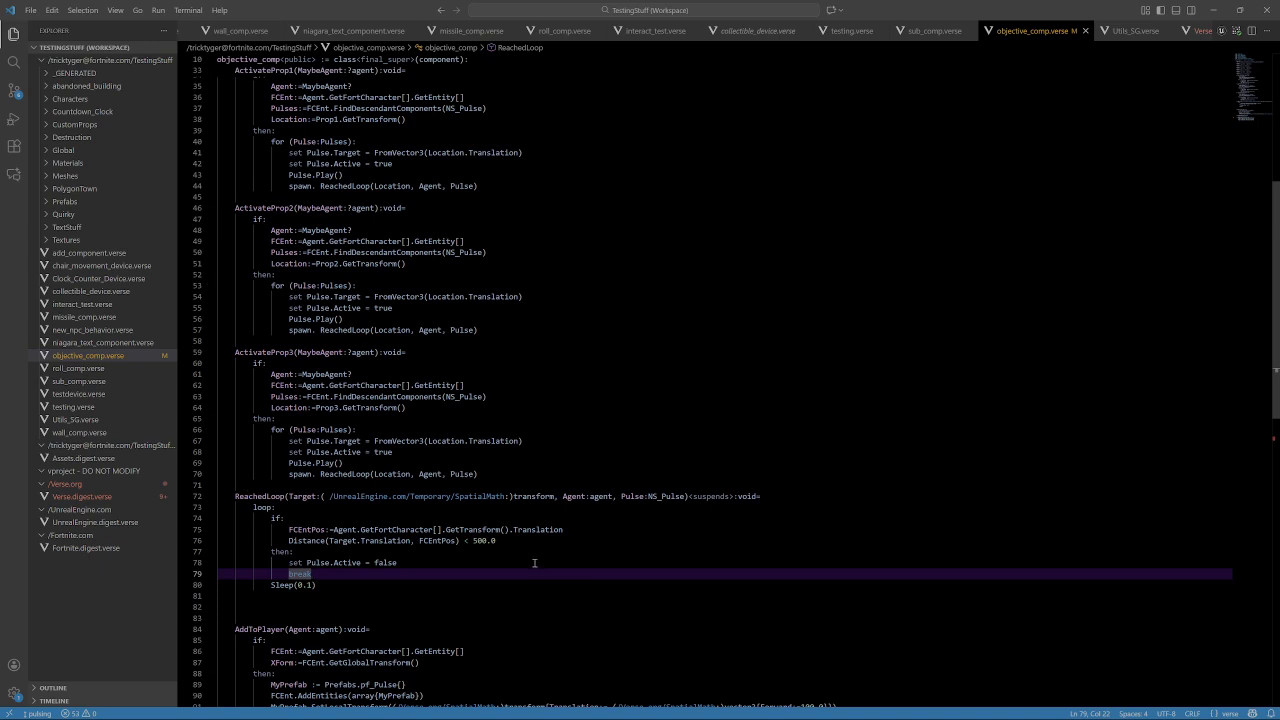
pyautogui.press('Down')
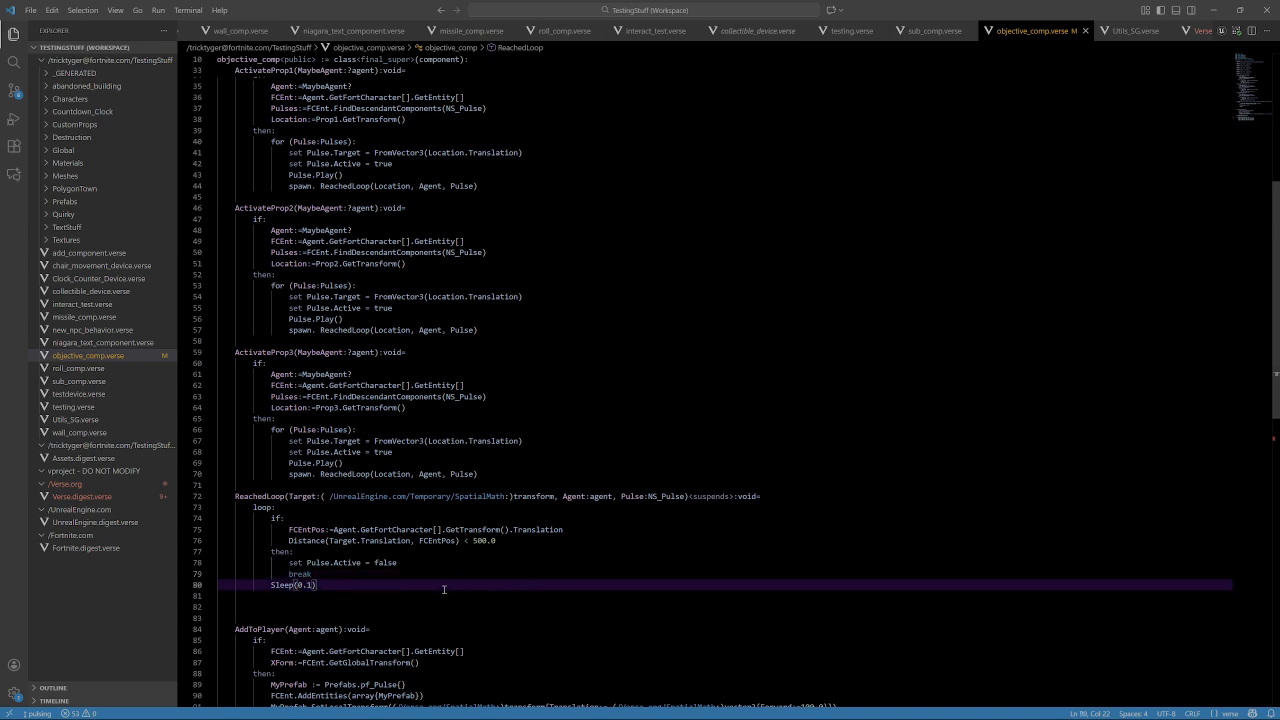
pyautogui.press('End')
# Compare the editable trigger and prop declarations with the ActivateProp1, ActivateProp2 and ActivateProp3 functions
pyautogui.scroll(10, 444, 591)
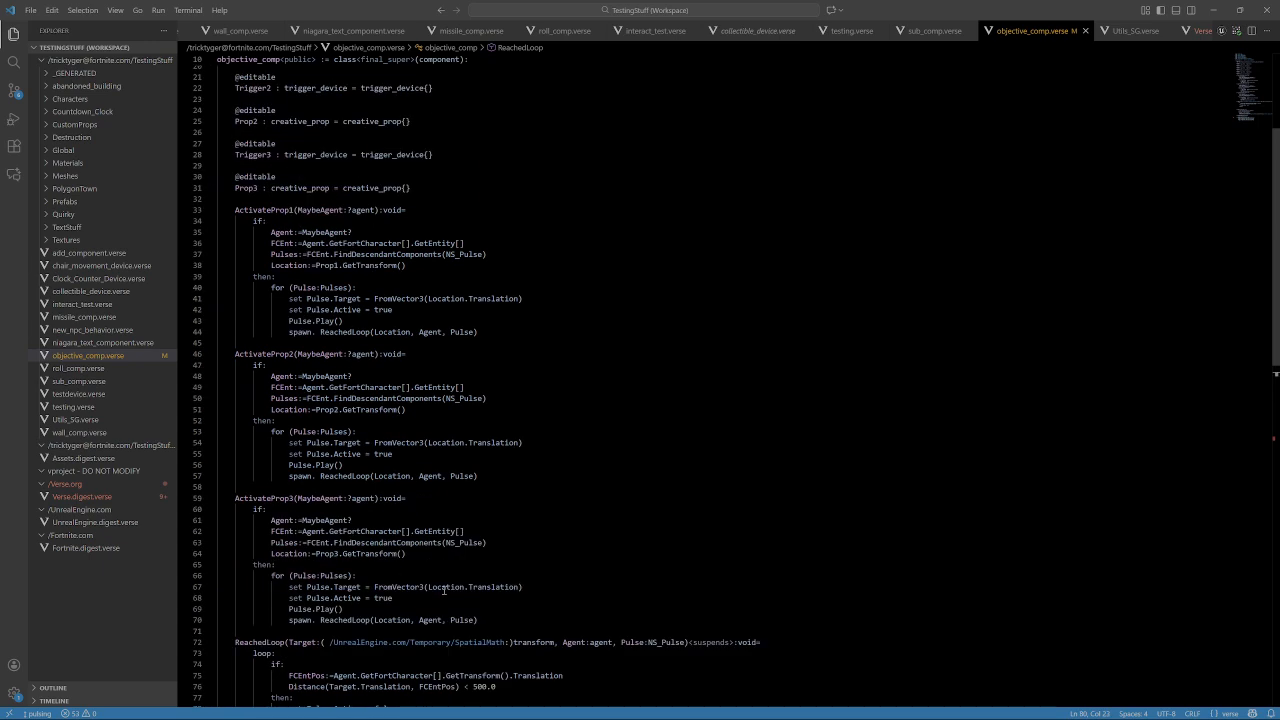
pyautogui.scroll(-10, 444, 591)
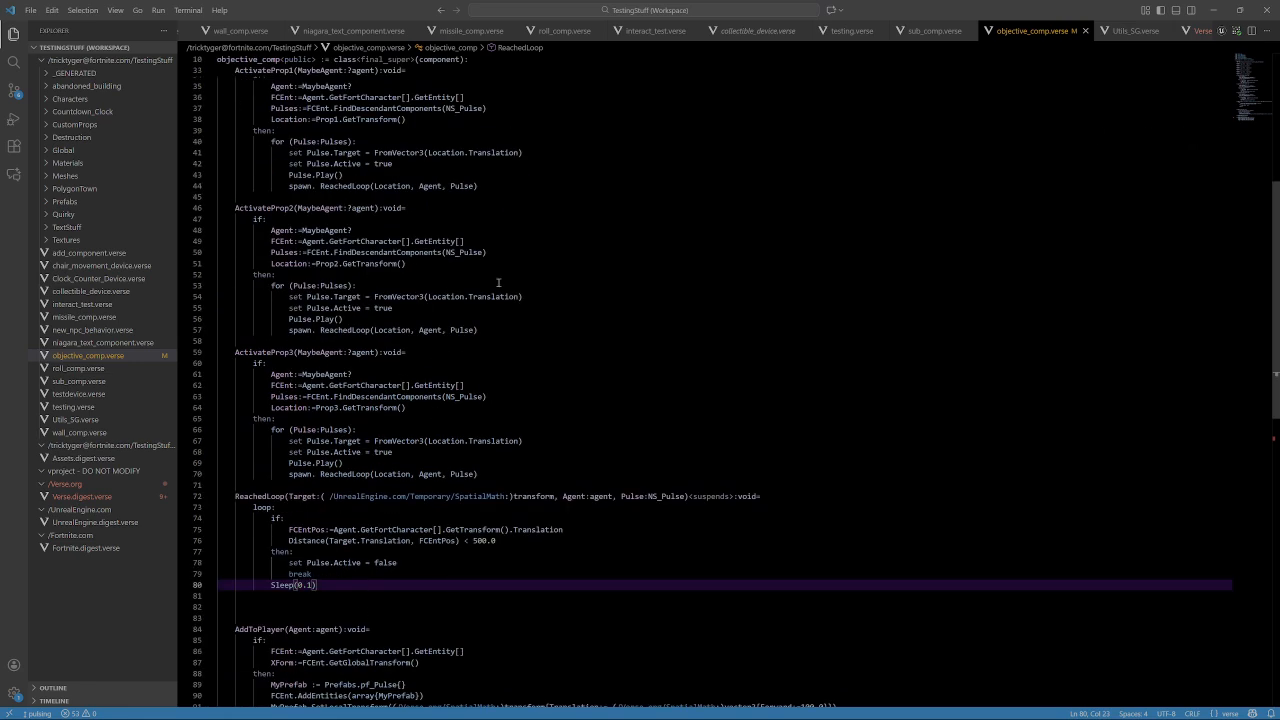
pyautogui.scroll(10, 481, 328)
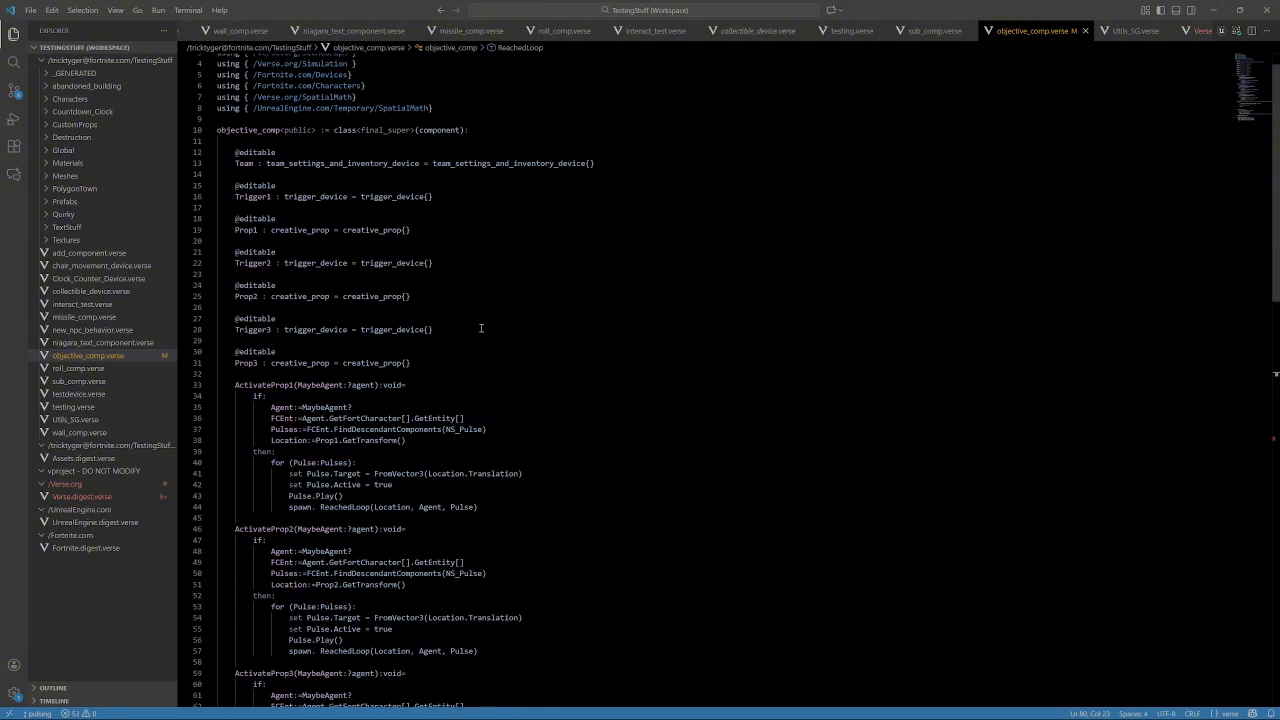
pyautogui.scroll(-5, 481, 328)
pyautogui.scroll(-4, 492, 317)
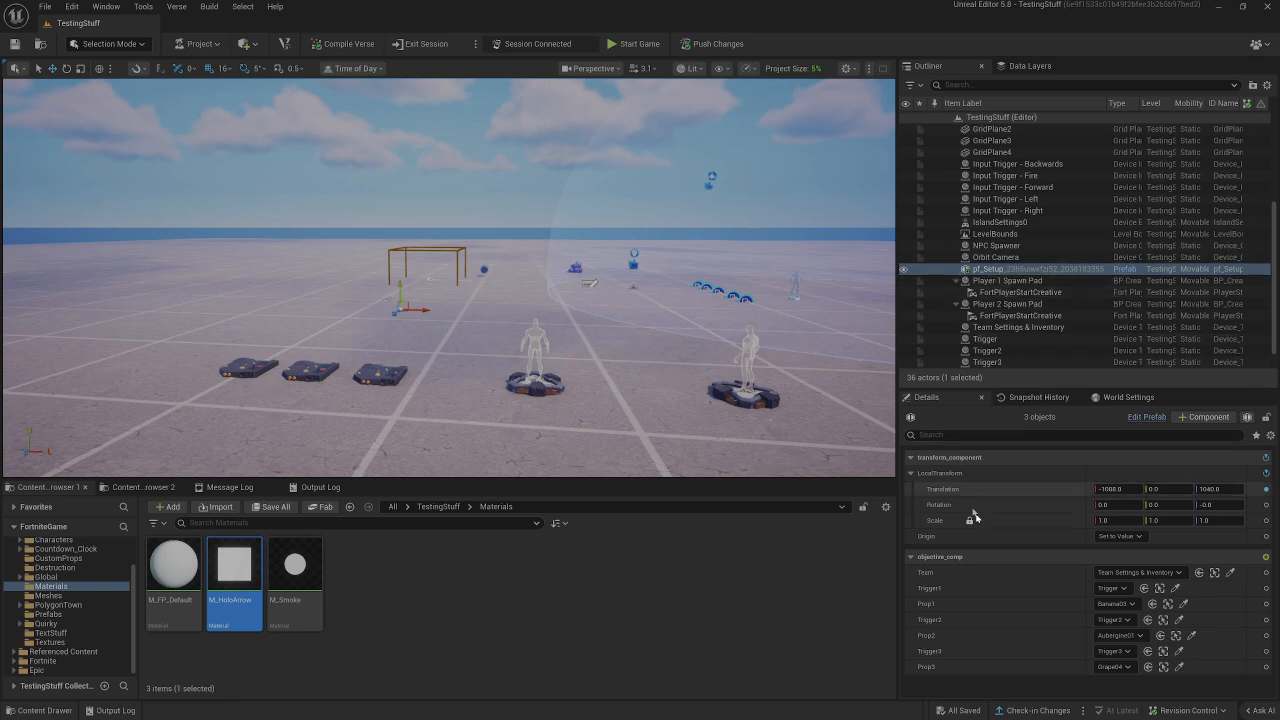
# Switch to Unreal Editor and check where an empty entity is offered among the placeable actors
pyautogui.click(250, 45)
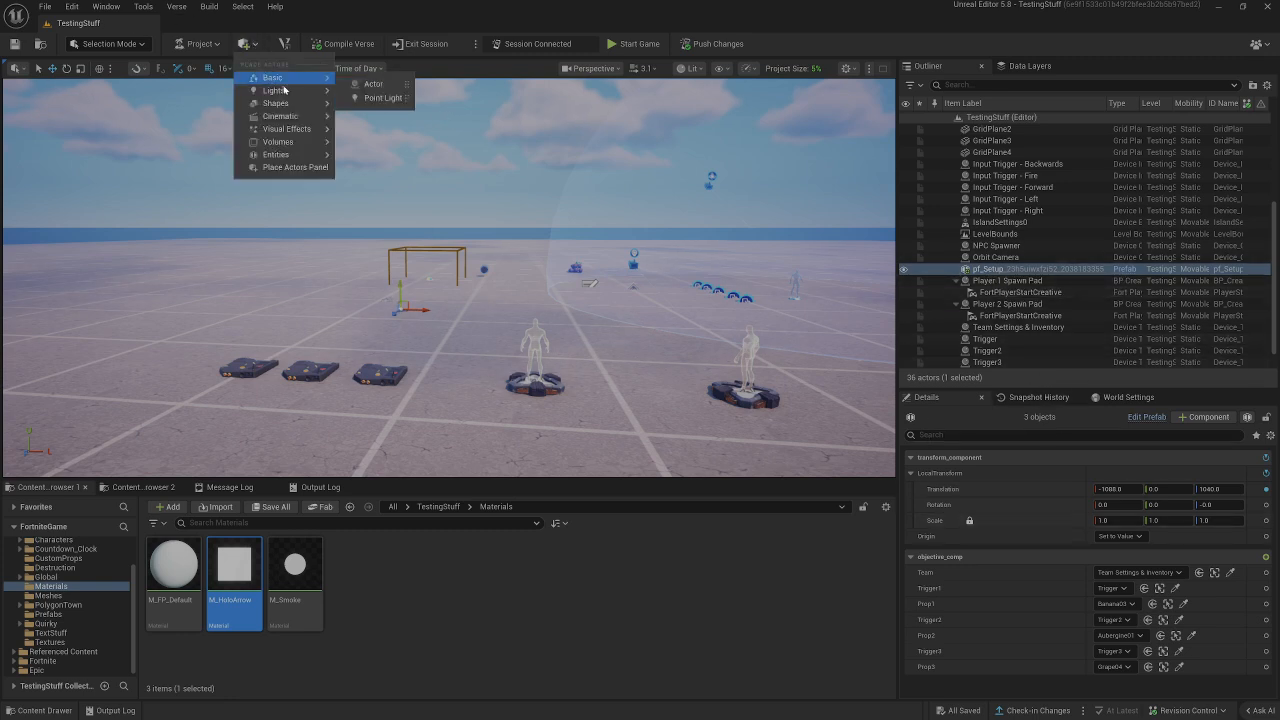
pyautogui.moveTo(298, 158)
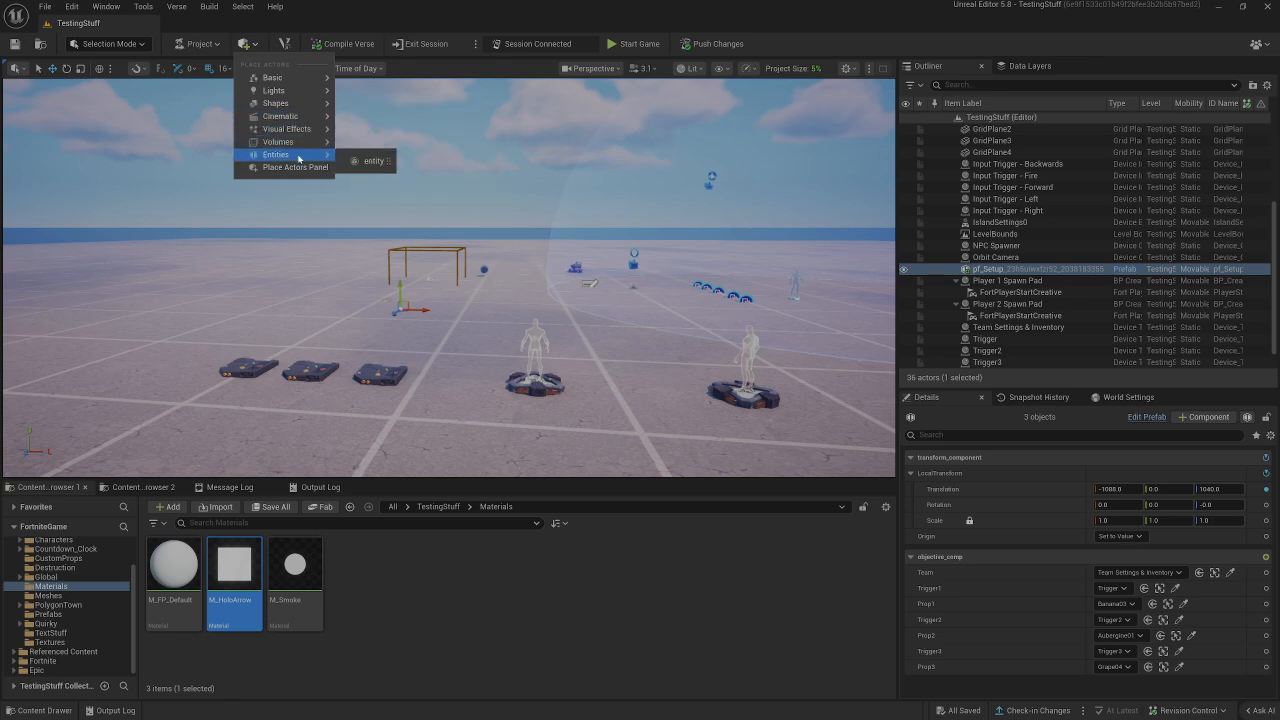
pyautogui.click(745, 592)
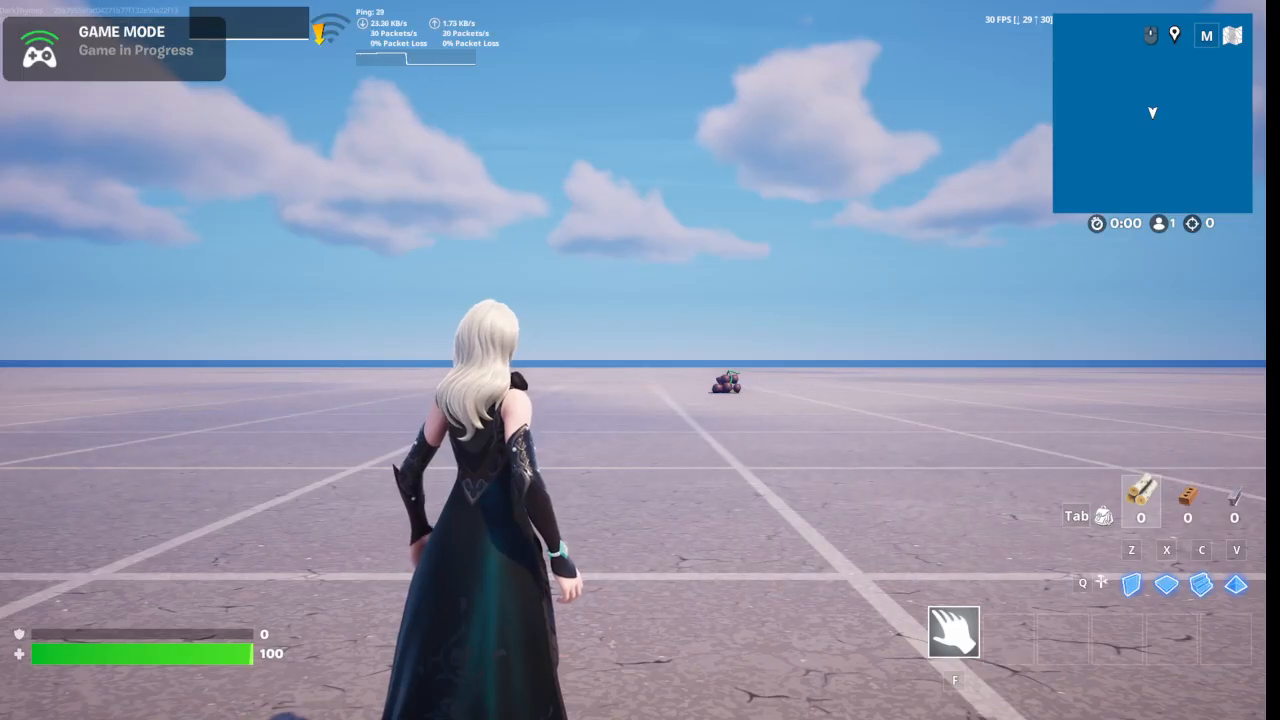
# In the running game, move the character to the three trigger devices and activate a pulse trail
pyautogui.press('w')
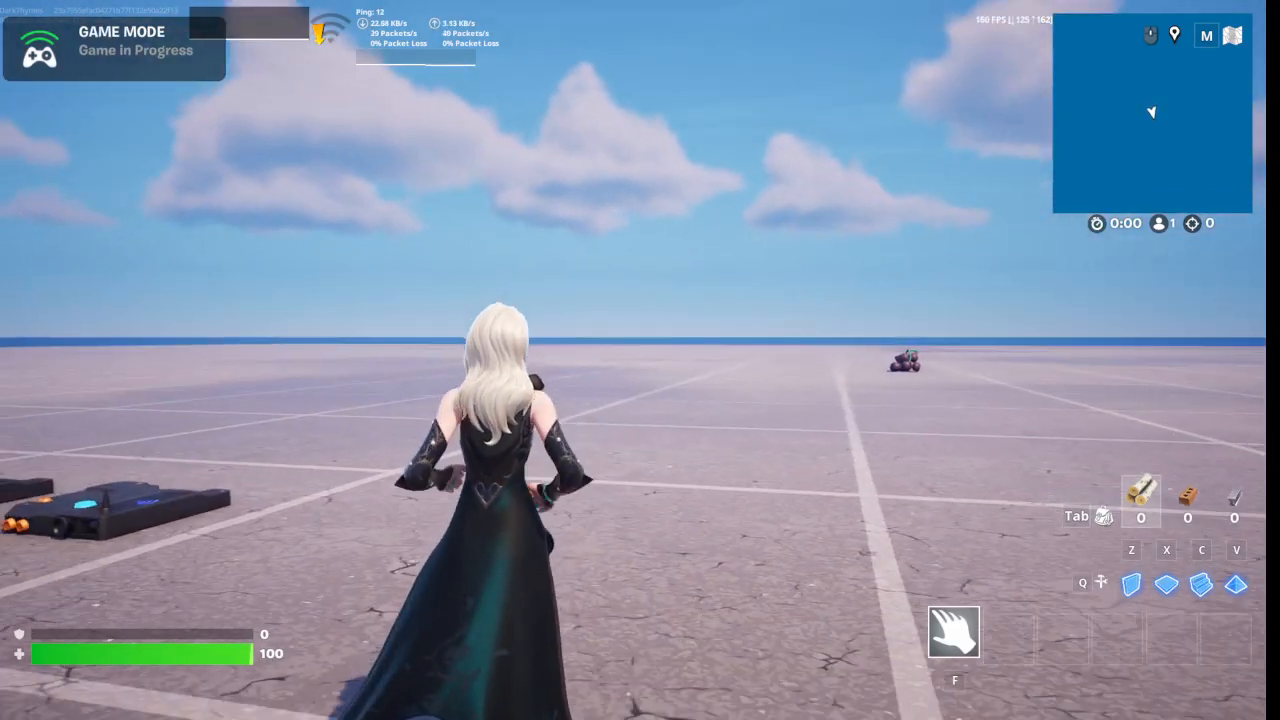
pyautogui.press('w')
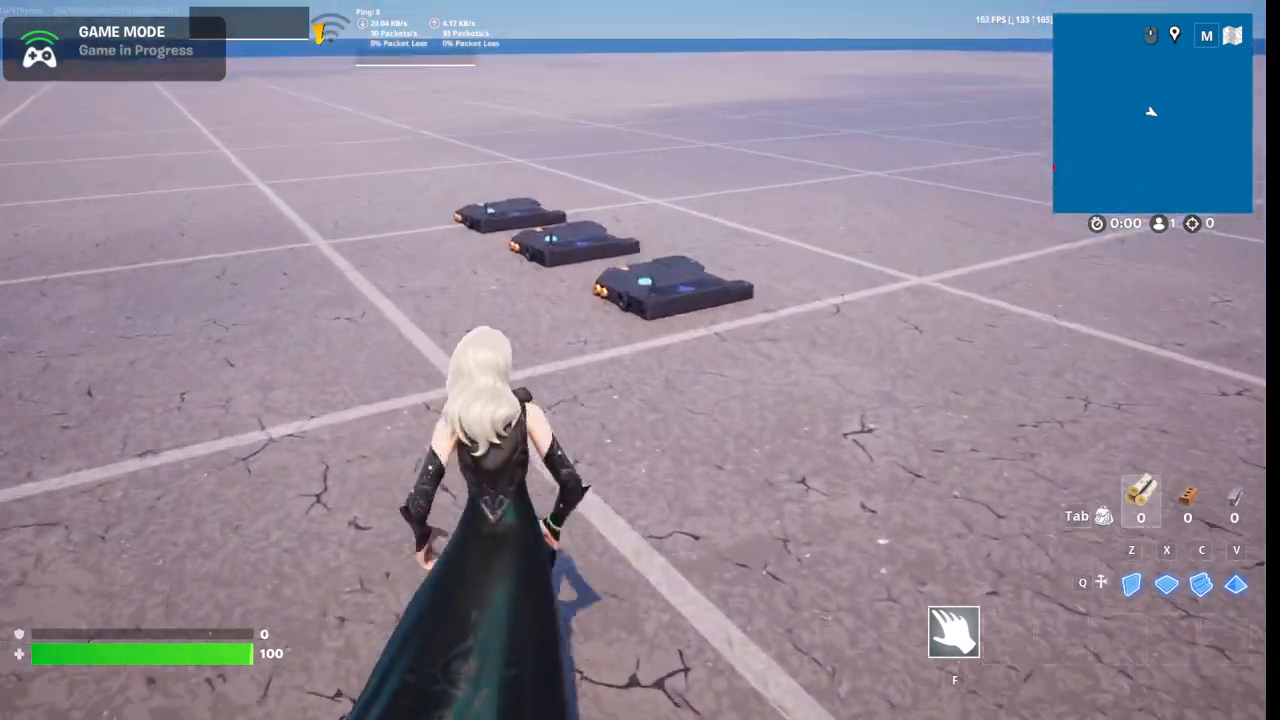
pyautogui.press('w')
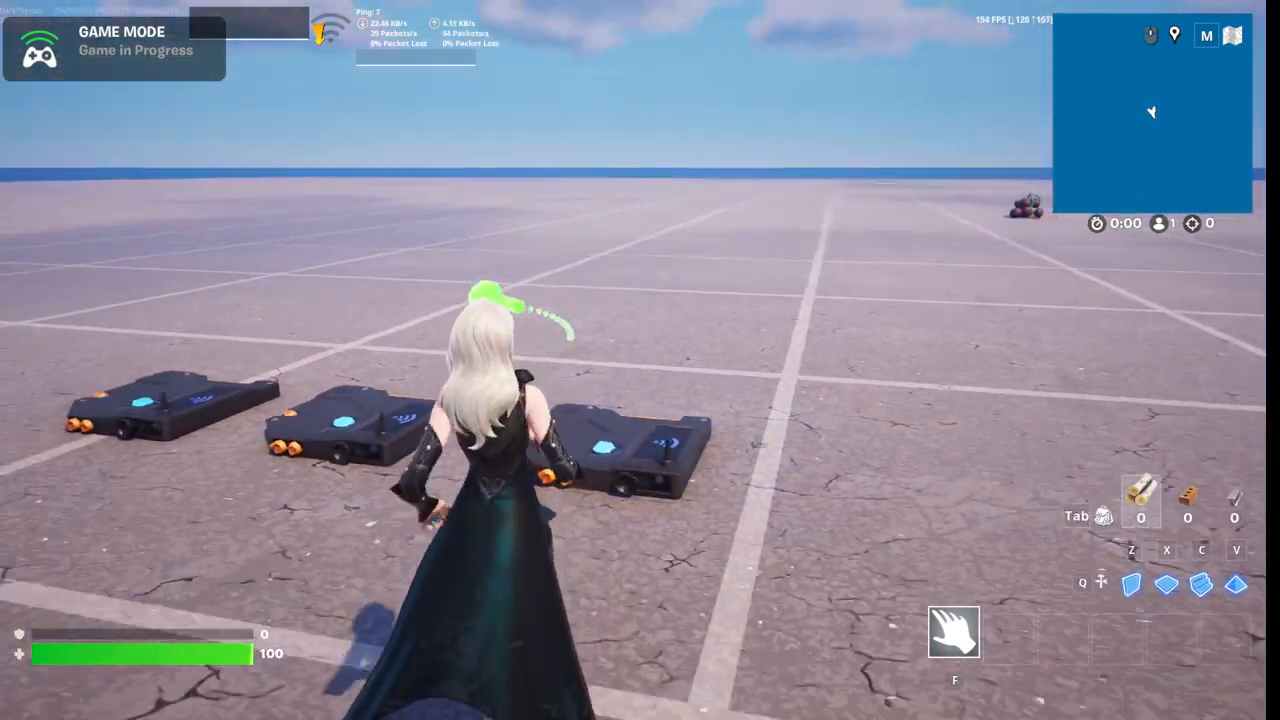
pyautogui.press('w')
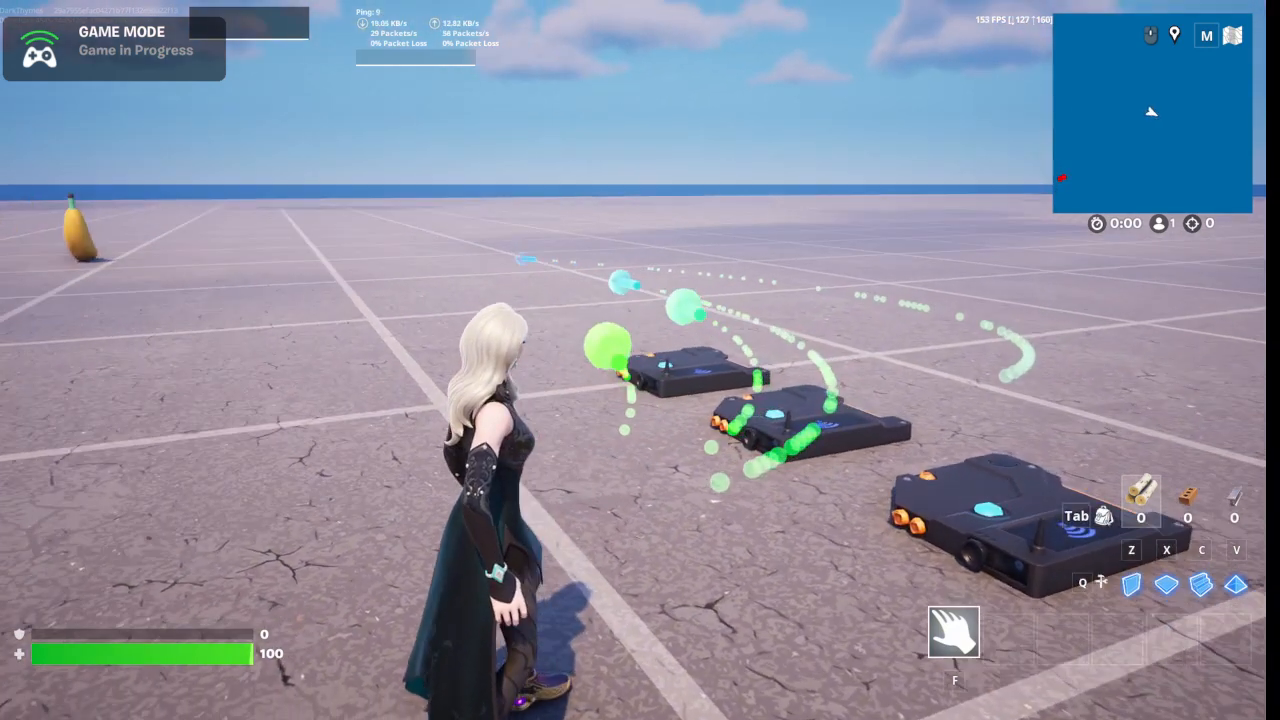
# Walk away from the triggers and observe how the pulse trail guides the character to the banana prop
pyautogui.press('w')
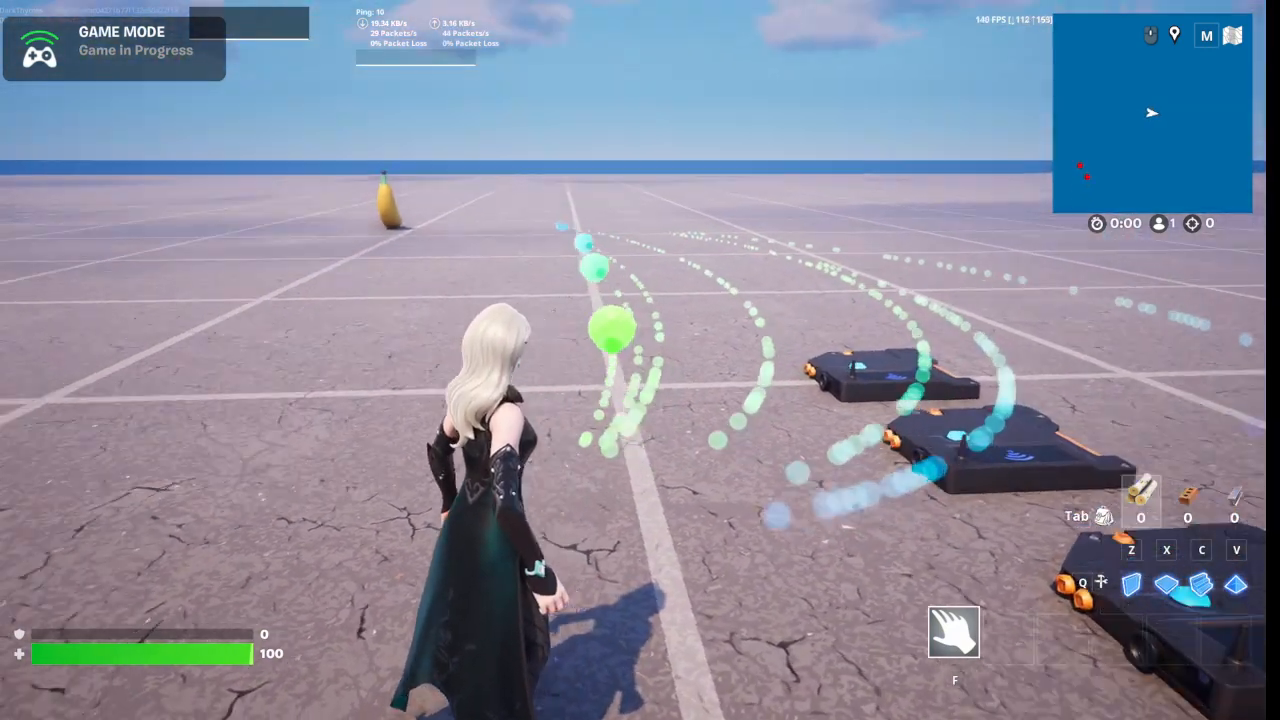
pyautogui.press('w')
pyautogui.press('w')
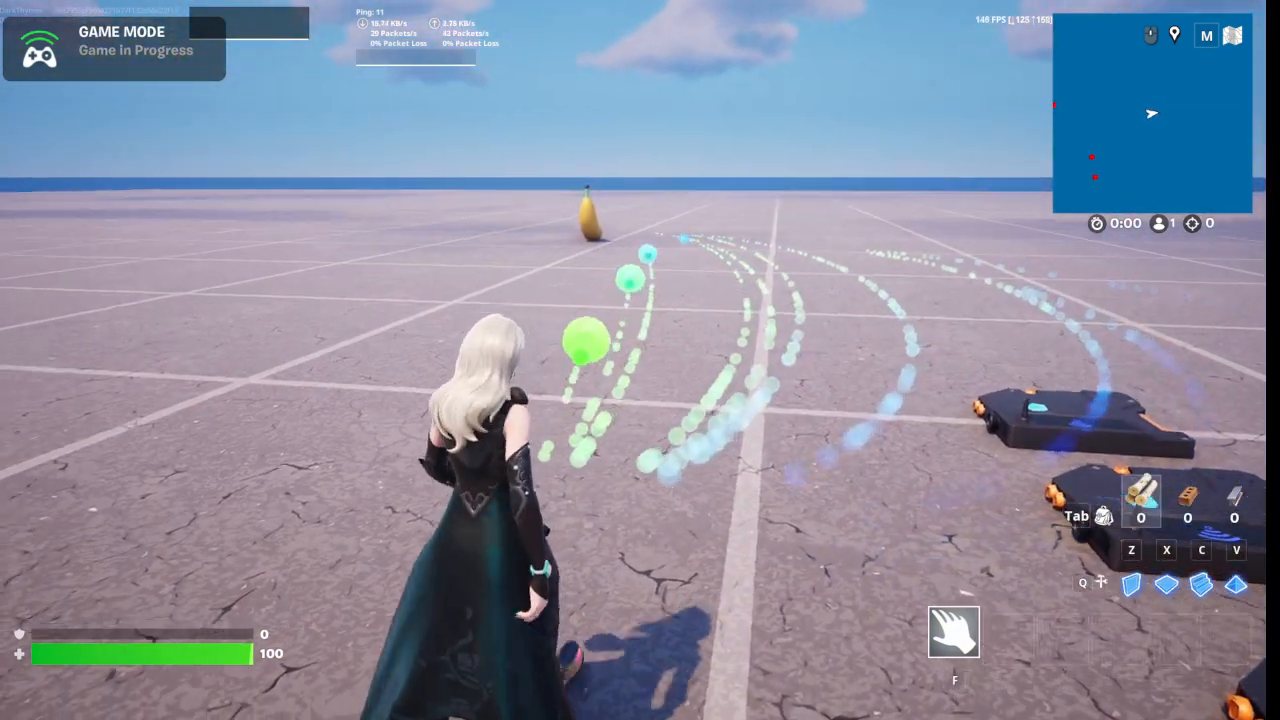
pyautogui.press('w')
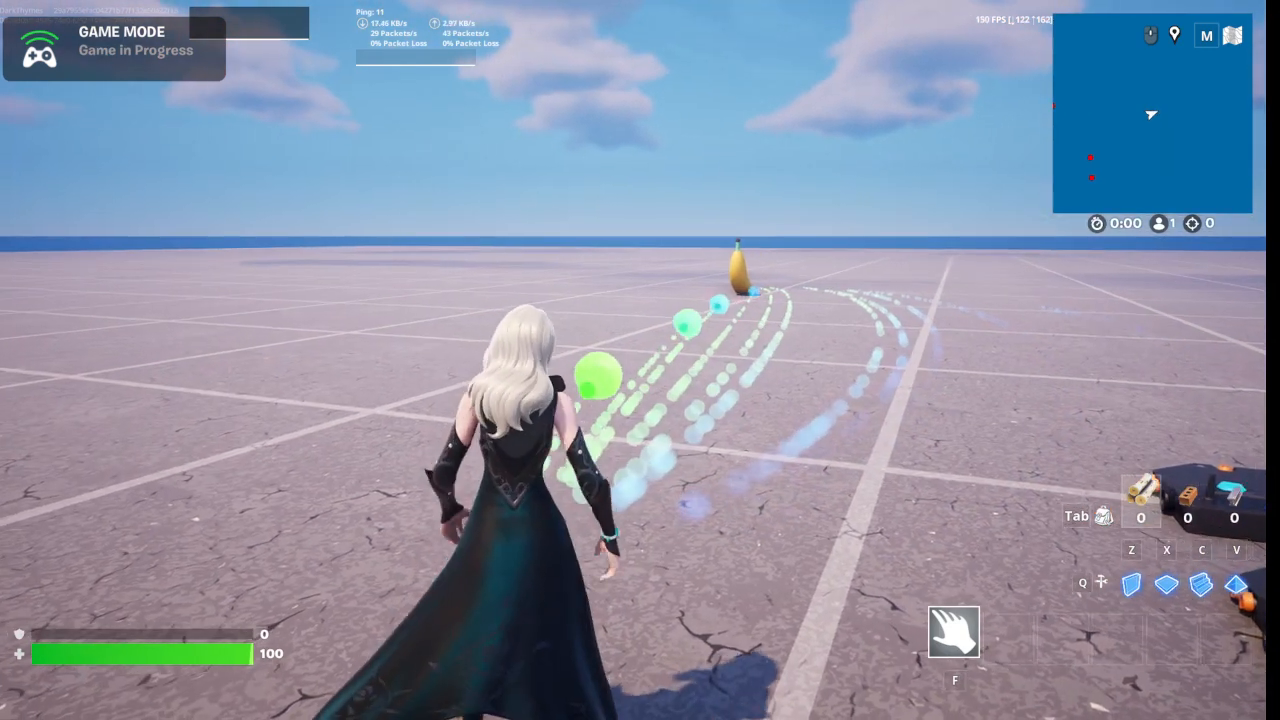
pyautogui.press('w')
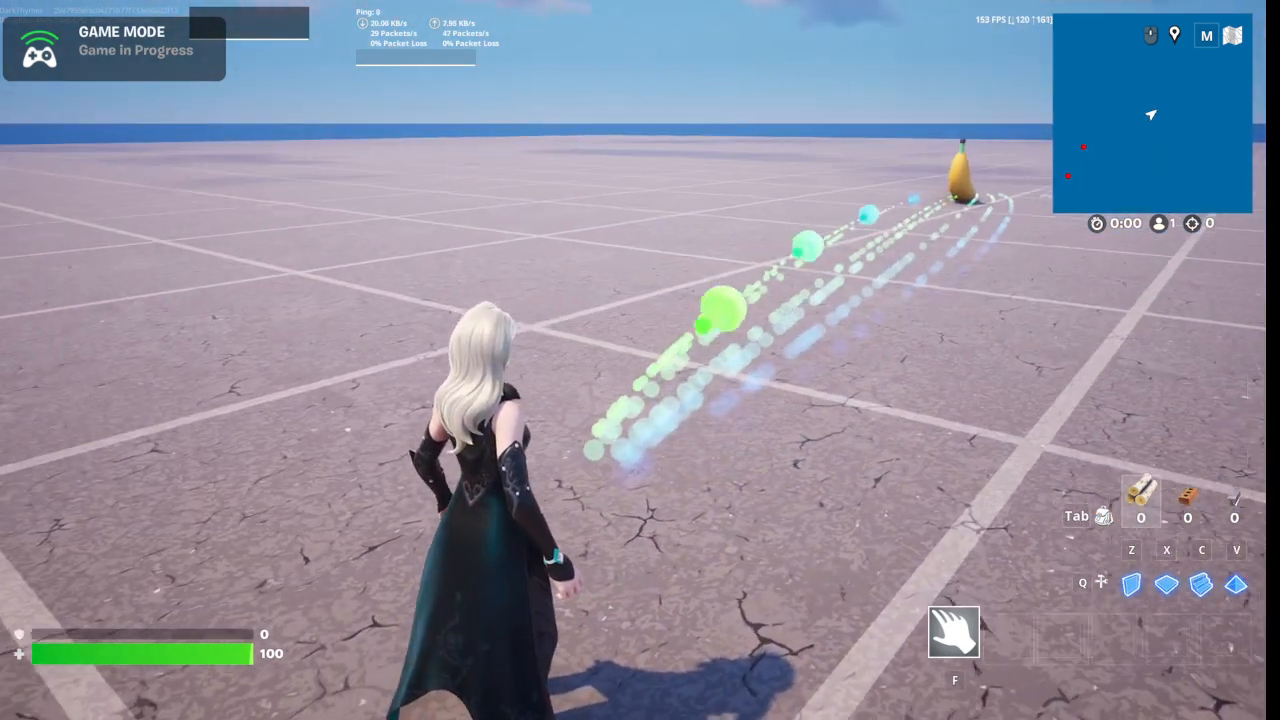
pyautogui.press('w')
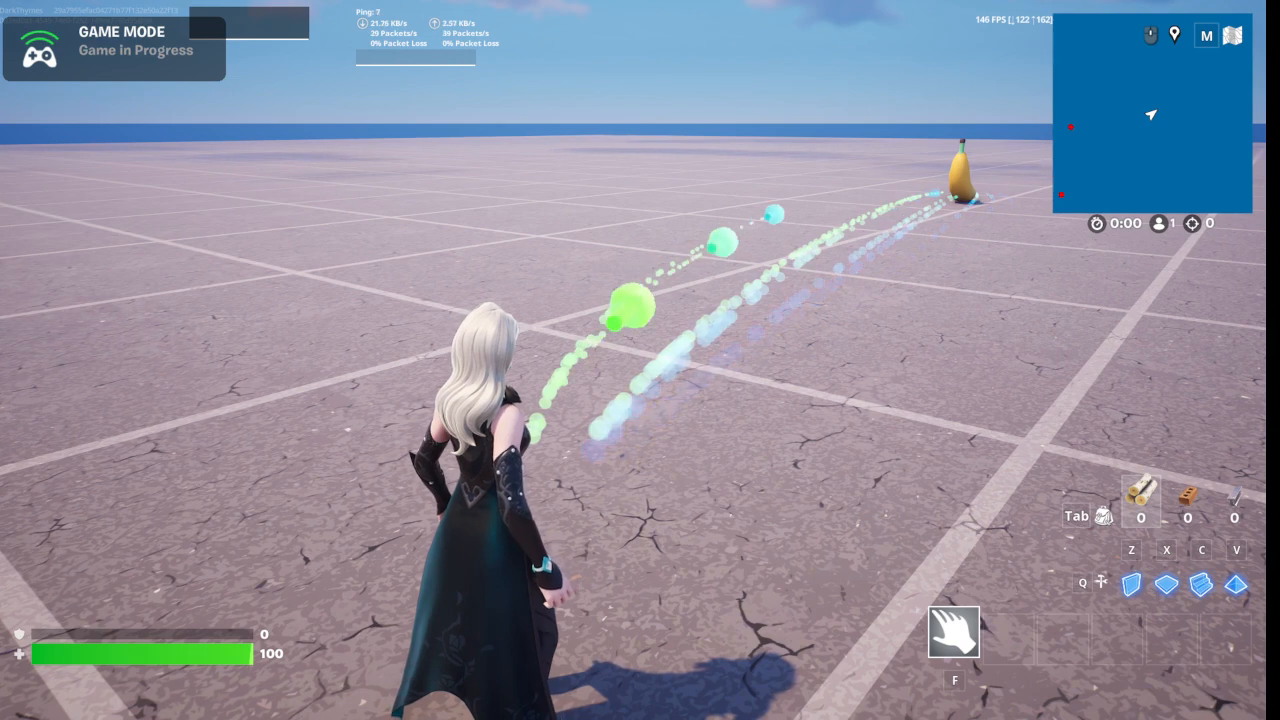
pyautogui.press('w')
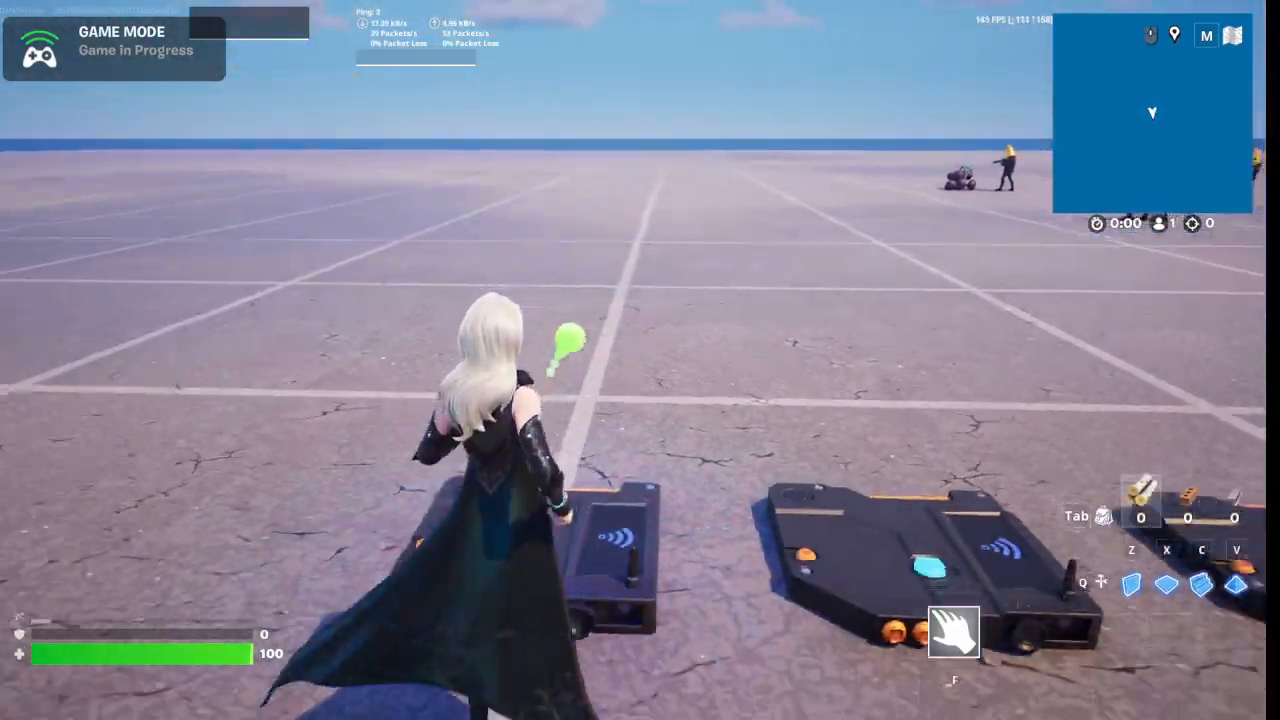
# Run past the triggers toward the grape prop and observe the pulse trail from several positions
pyautogui.press('a')
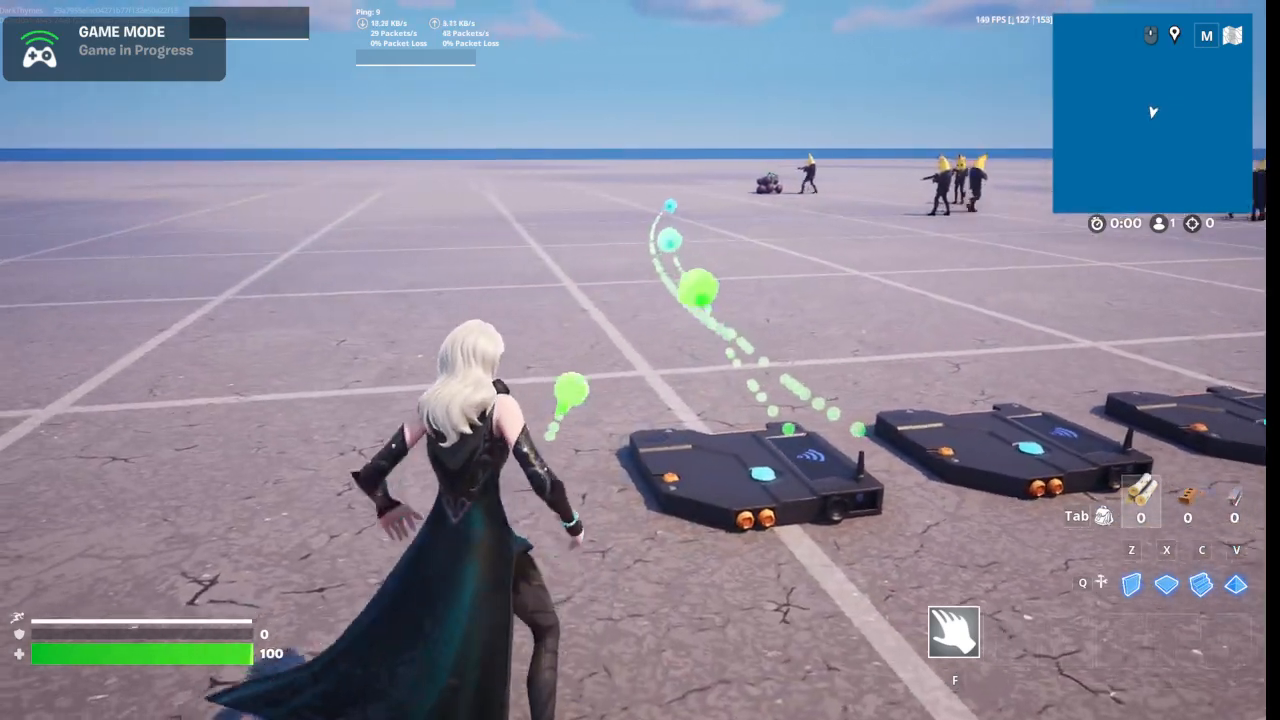
pyautogui.press('w')
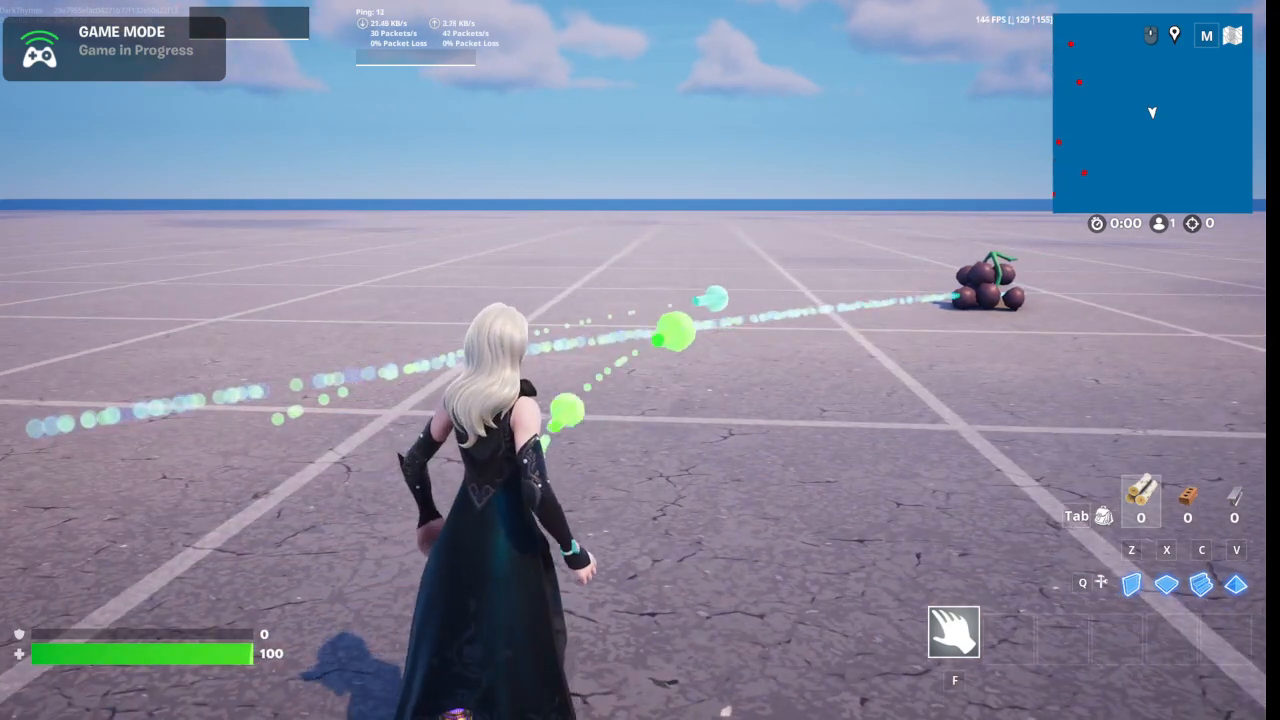
pyautogui.press('d')
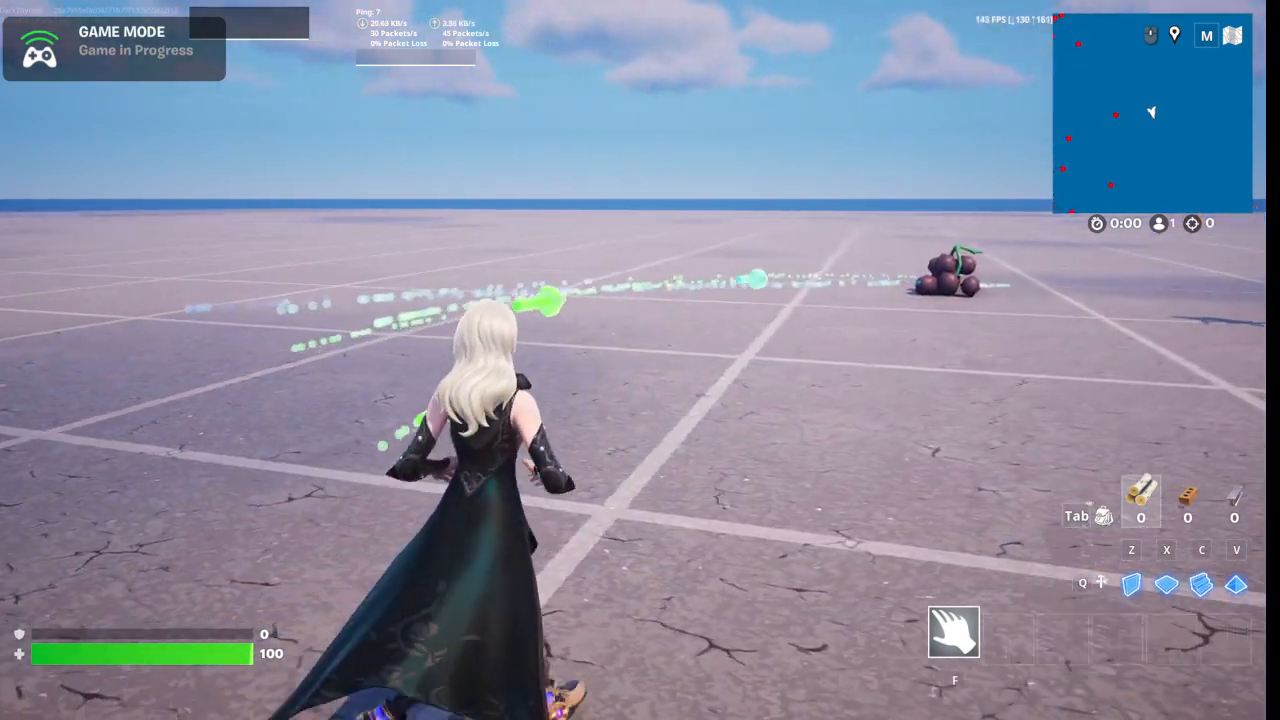
pyautogui.press('a')
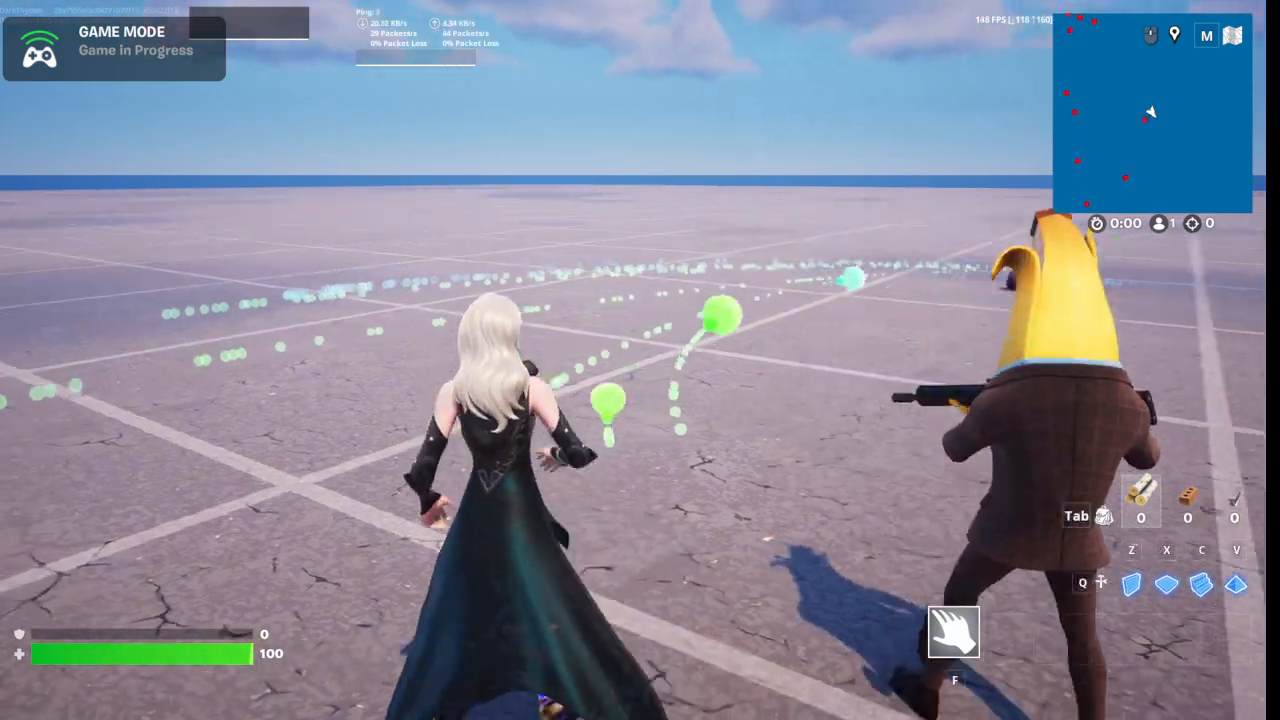